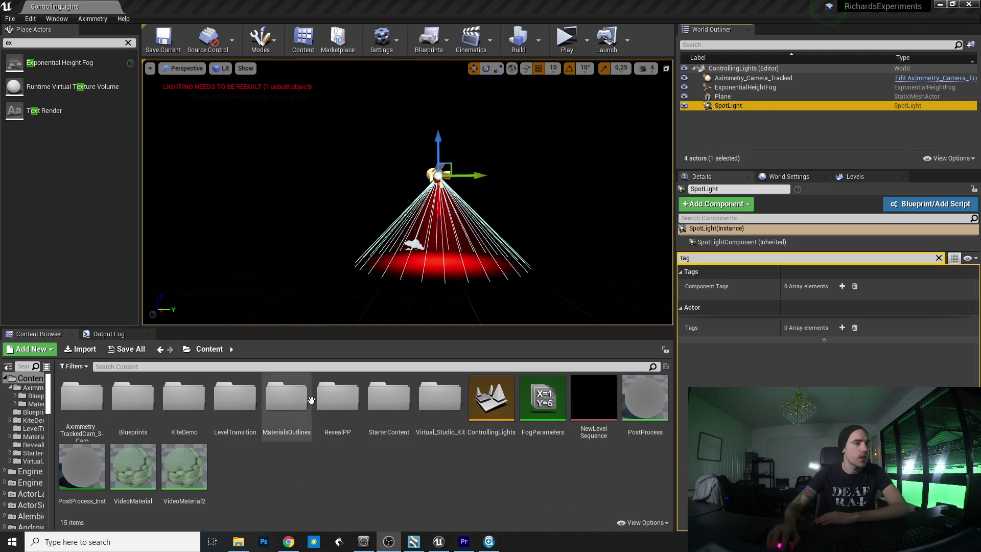
Step: Create a new level named ControllingLights2 in the Content folder and open it, saving the level file
left_click(407, 470)
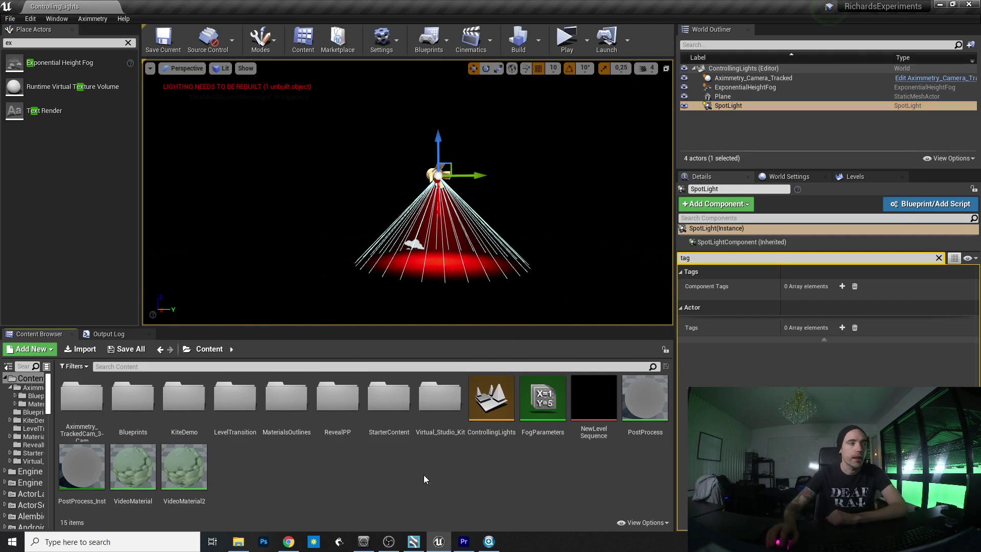
right_click(425, 473)
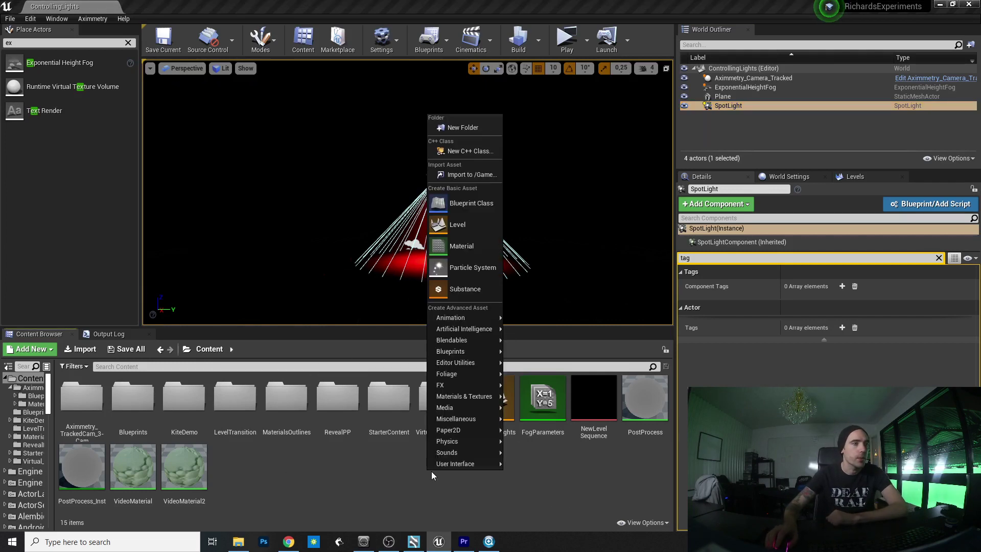
left_click(485, 223)
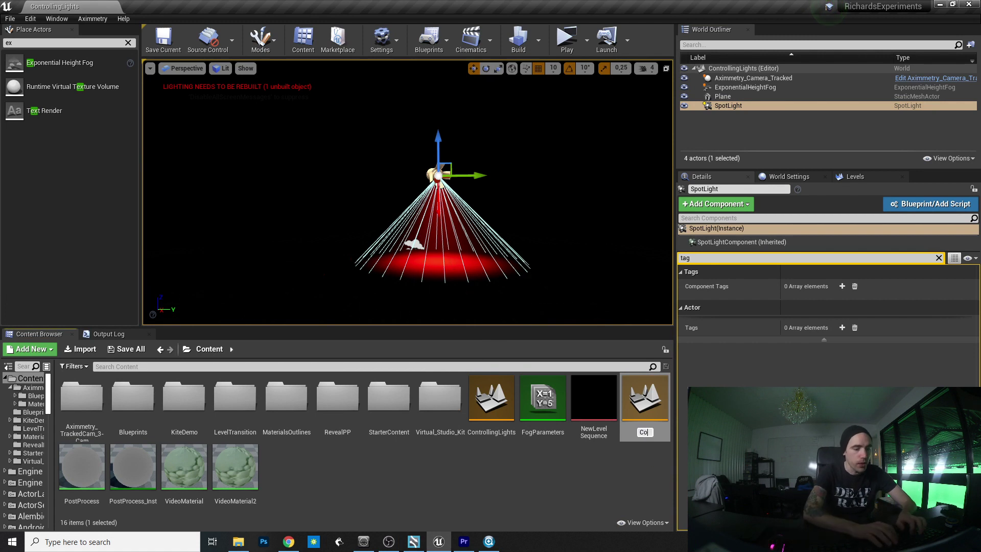
type("ControllingLights")
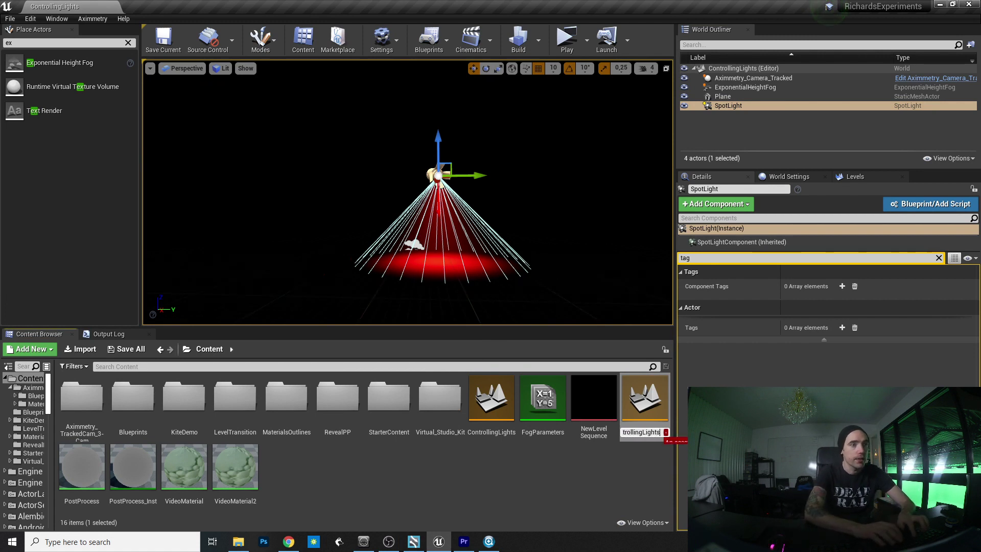
type("2")
key("Return")
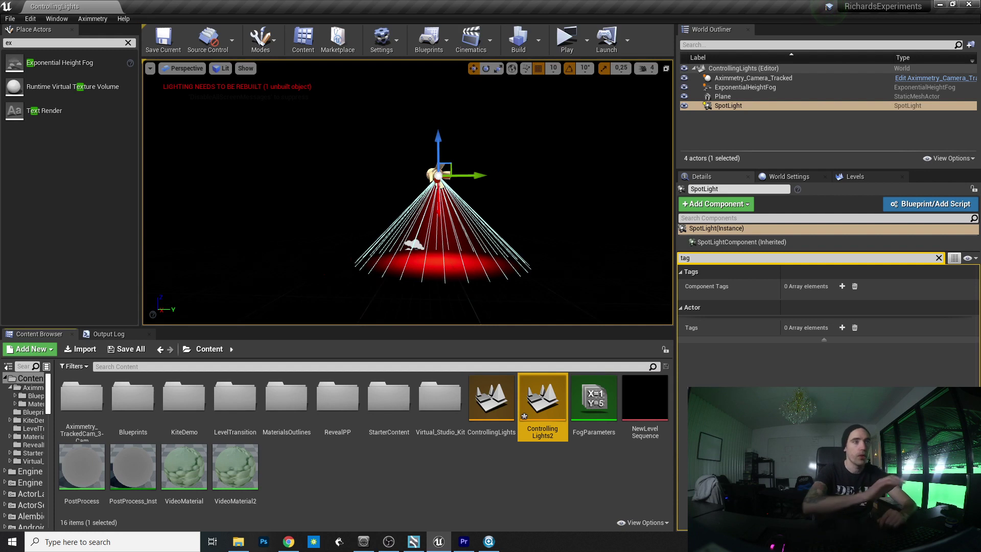
double_click(526, 412)
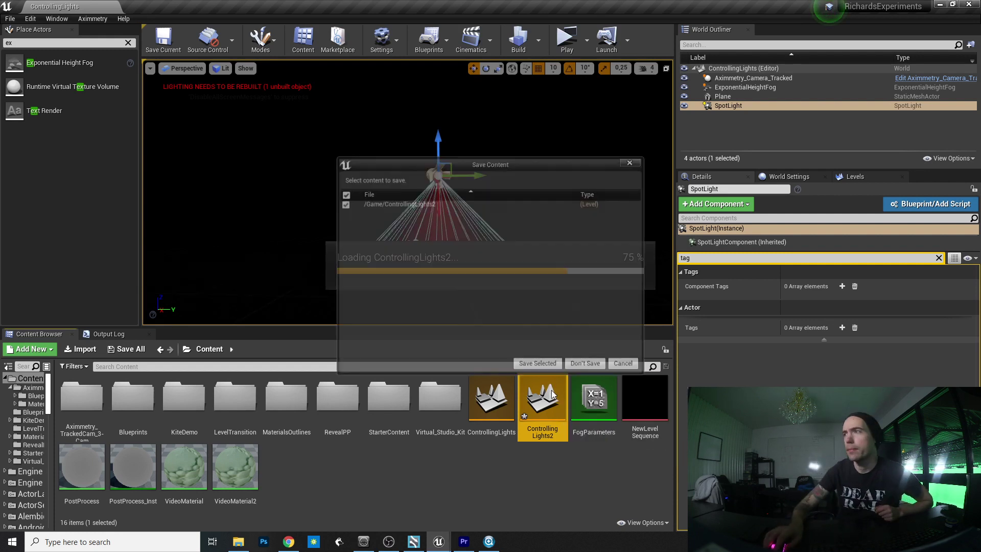
left_click(539, 365)
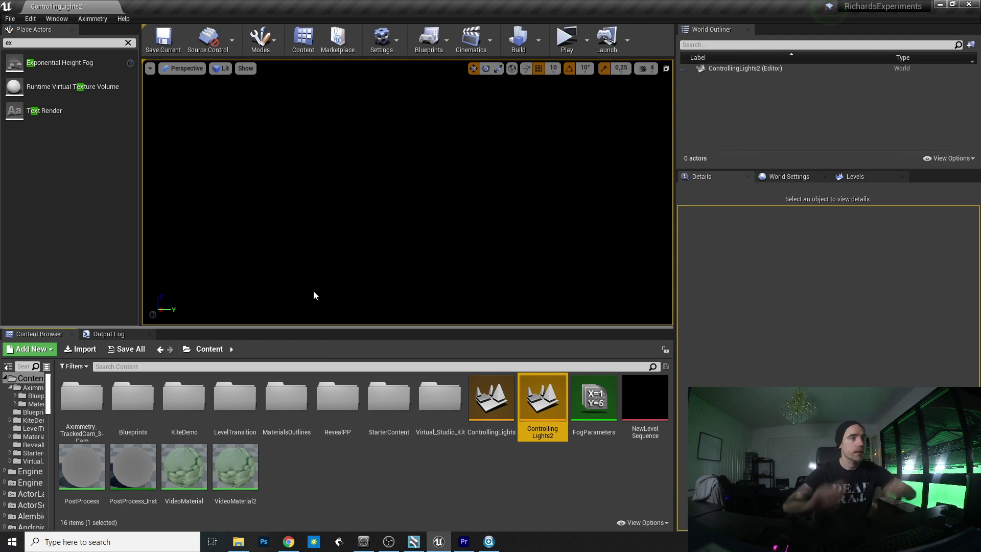
Step: Find the Plane among the placeable actors and add one to the empty level
left_click(43, 43)
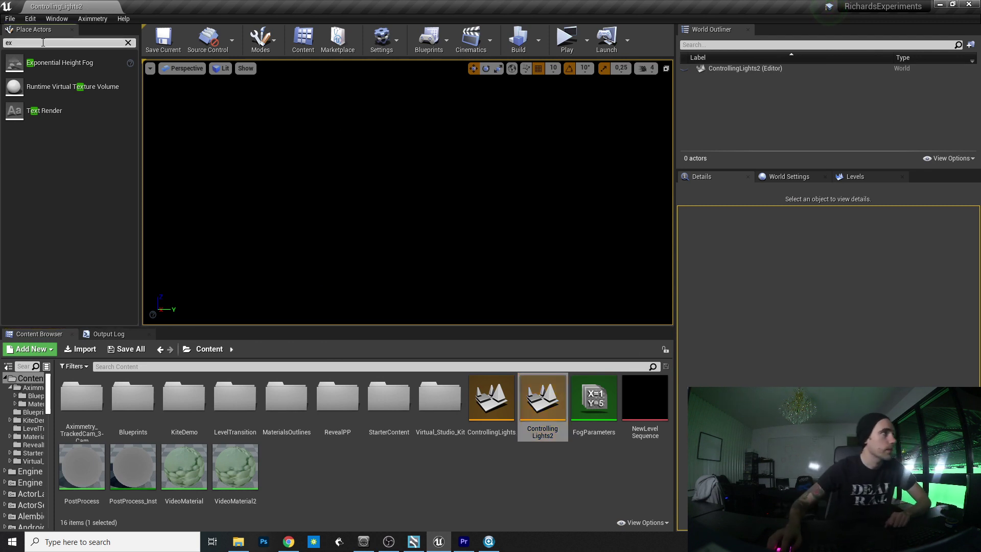
type("ex")
key("BackSpace")
key("BackSpace")
type("plane")
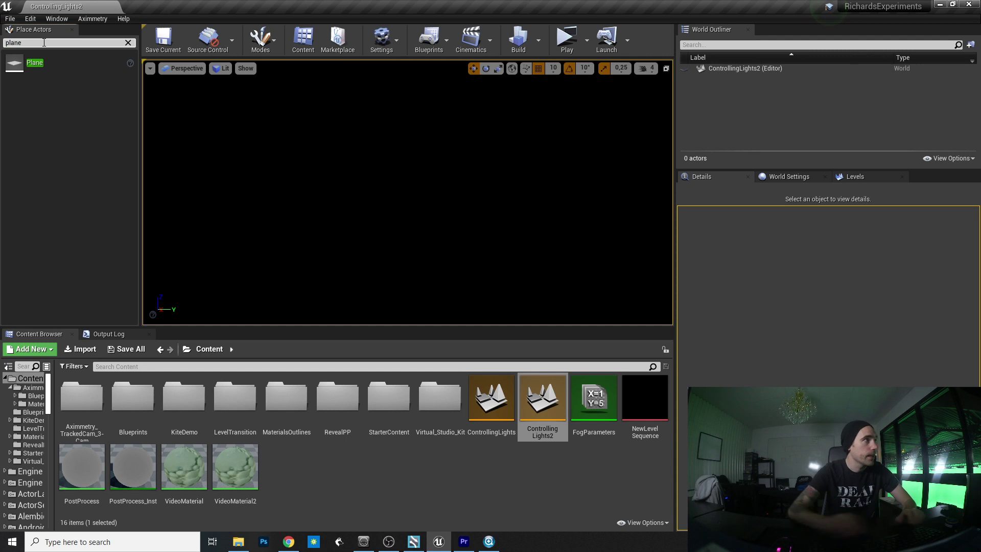
left_click_drag(34, 63, 369, 210)
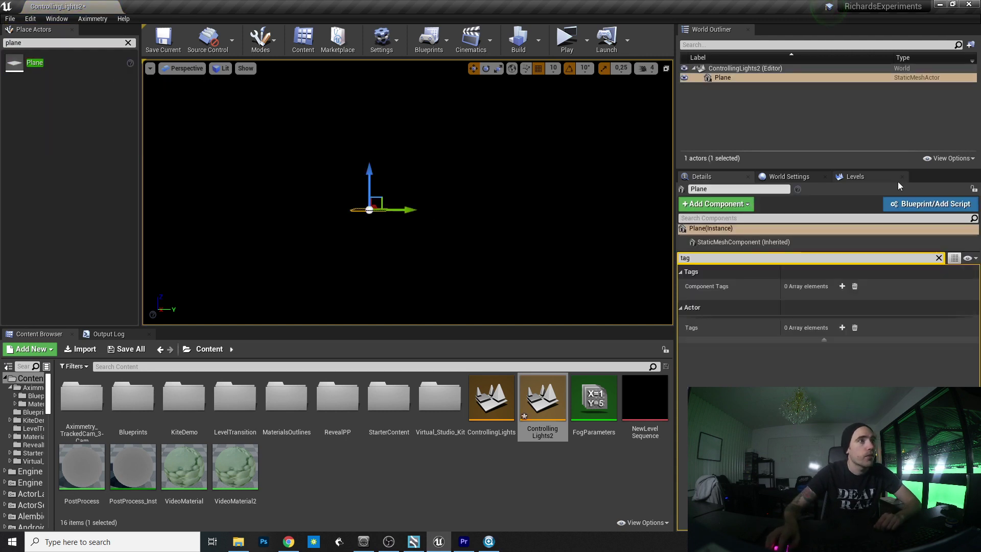
Step: Clear the property filter and set the plane's location to 0, 0, 0
left_click(938, 259)
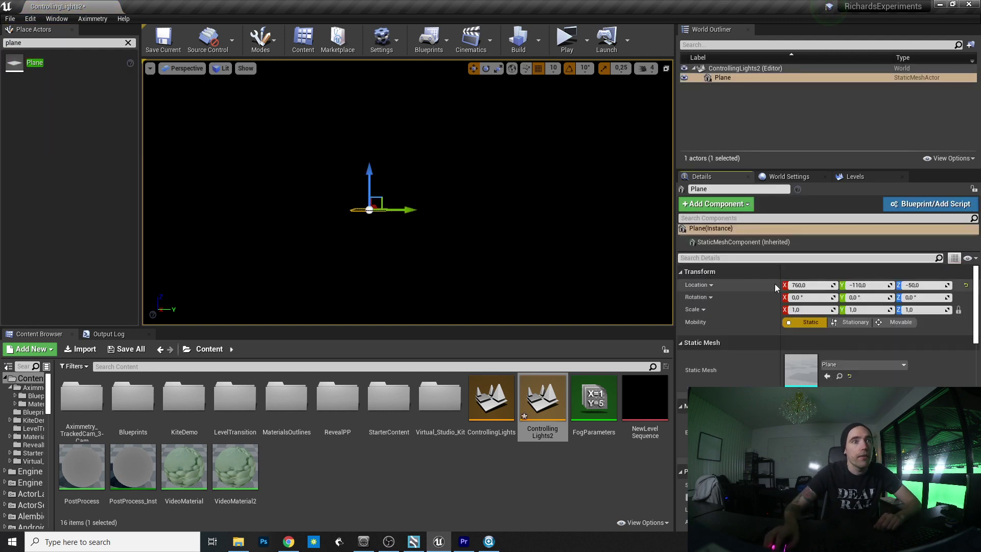
left_click(807, 283)
type("0")
key("Tab")
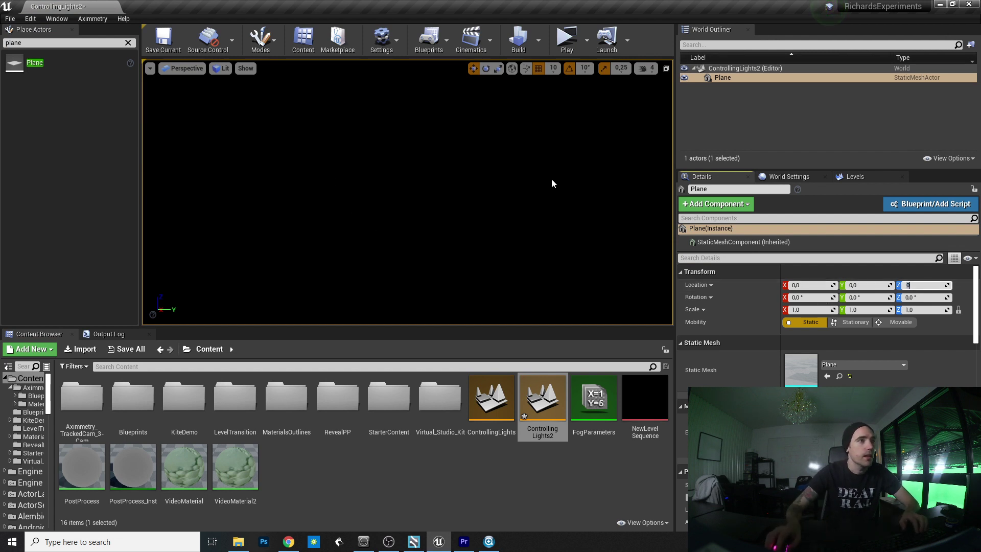
Step: Scale the plane to 10 on the X, Y and Z axes
right_click_drag(407, 193, 378, 207)
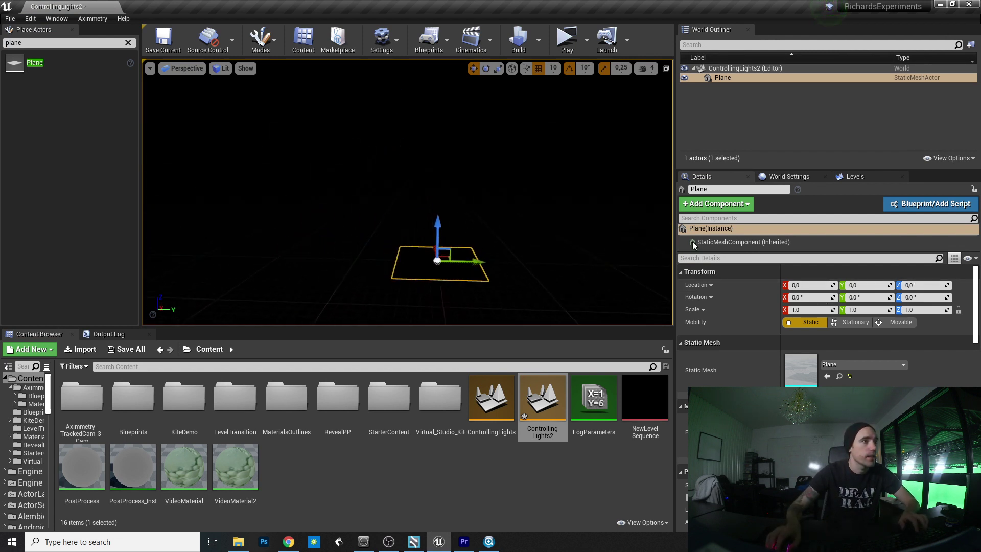
type("10")
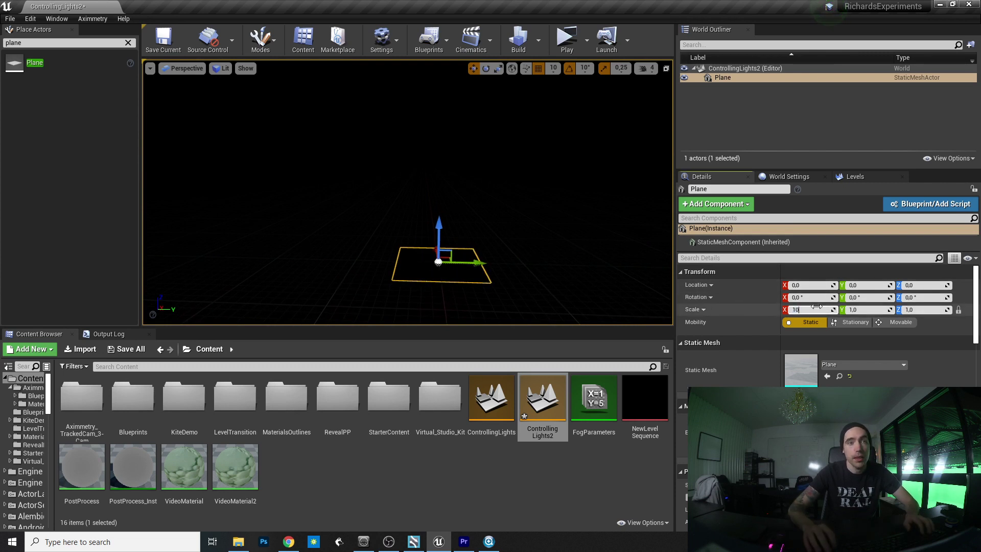
key("Tab")
type("10")
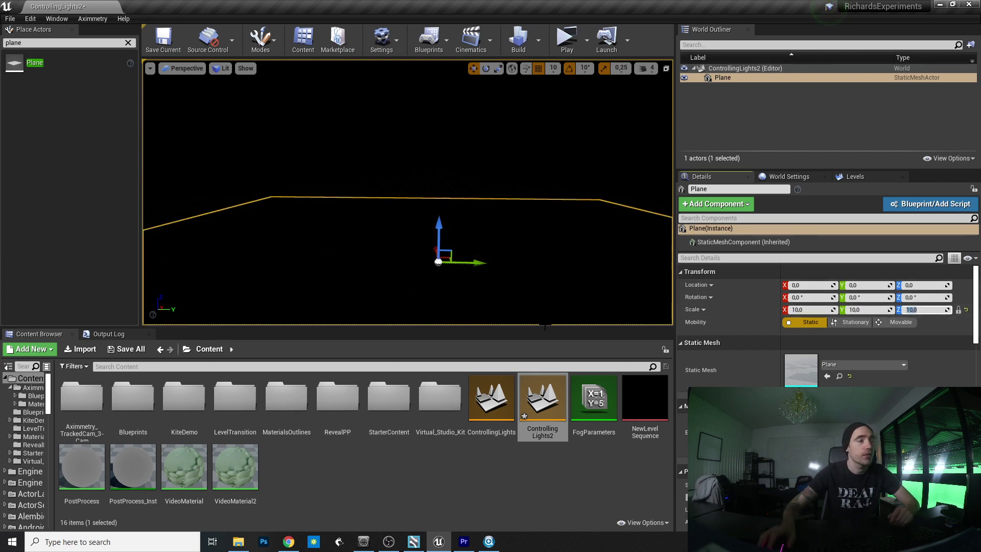
Step: Place the Aximmetry_Camera_Tracked blueprint from the Aximmetry_TrackedCam_3-Cam Blueprints folder into the level
right_click_drag(409, 204, 435, 202)
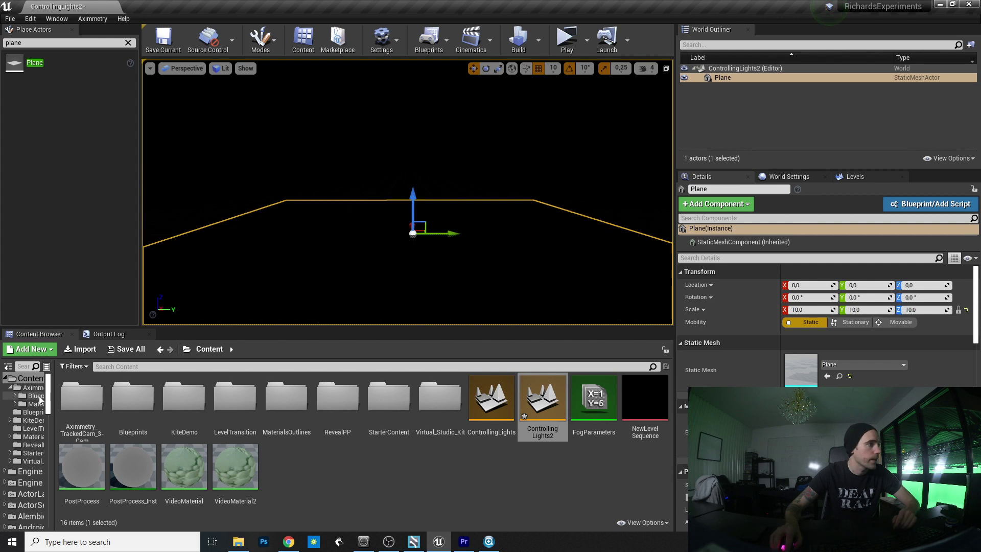
left_click(35, 396)
left_click_drag(131, 397, 427, 261)
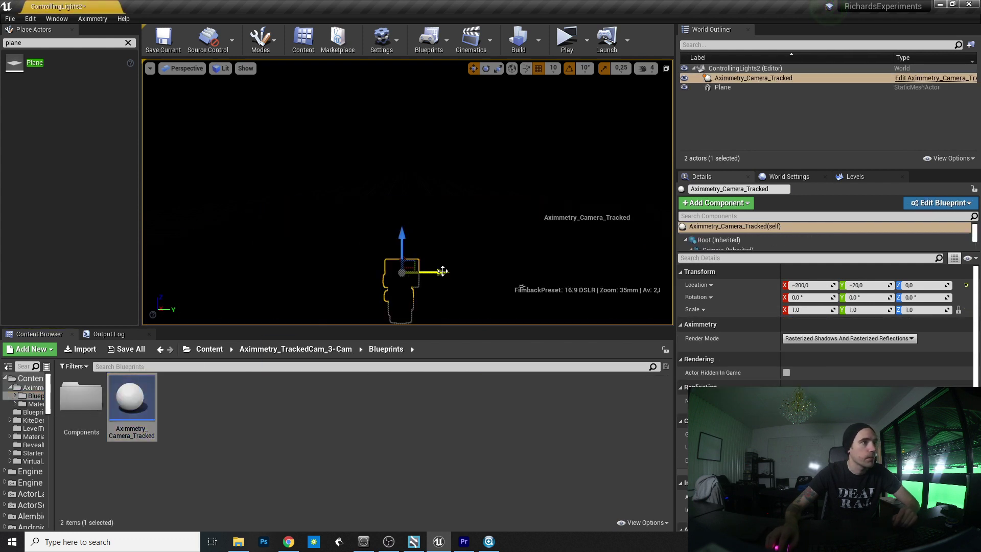
Step: Add a Spot Light from the Lights category above the plane, at about X -50, Y -10, Z 100, and deselect it
type("point")
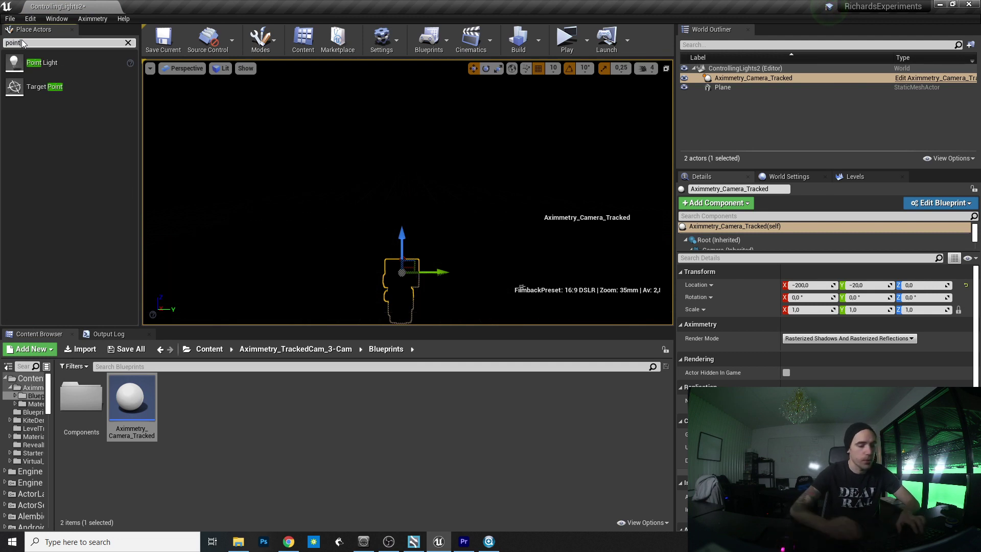
key("Escape")
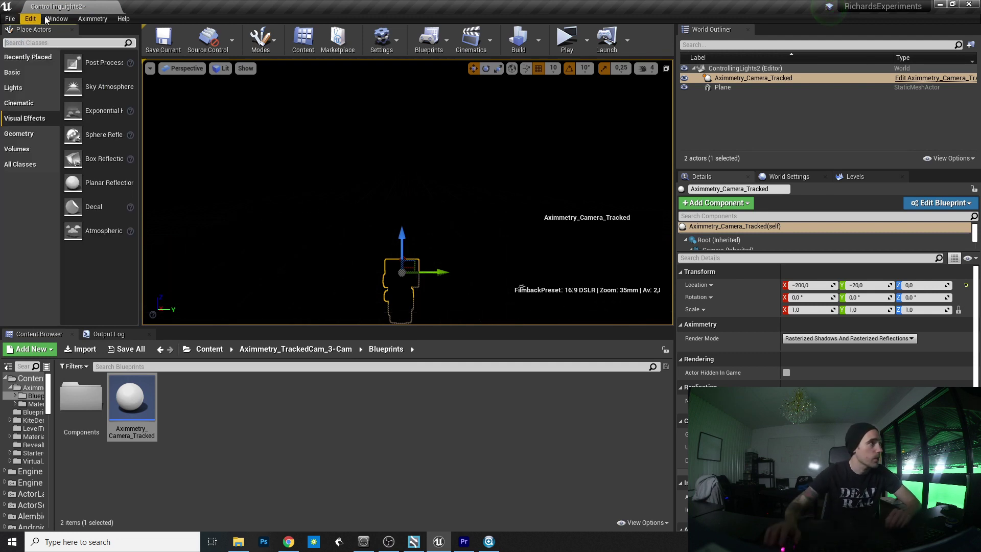
left_click(16, 87)
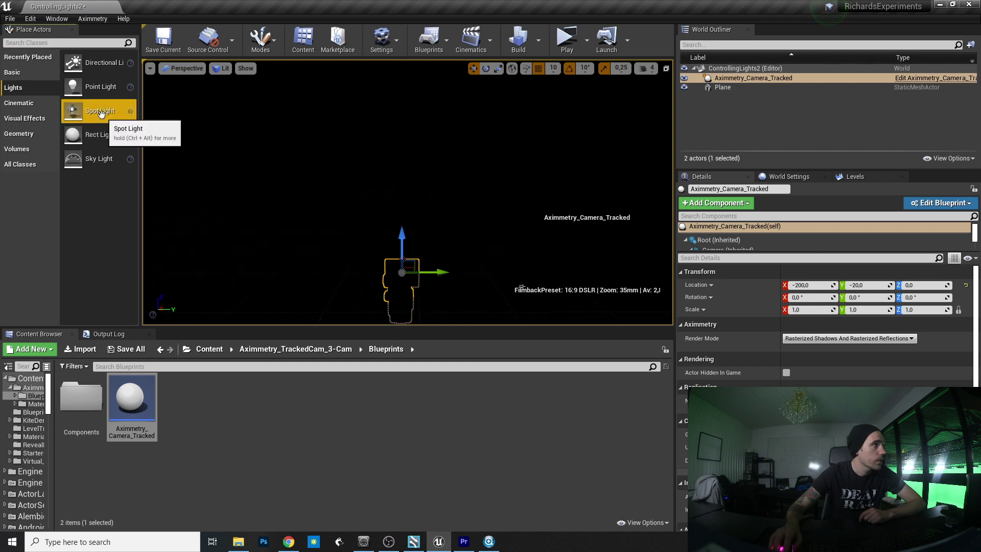
left_click_drag(100, 110, 420, 164)
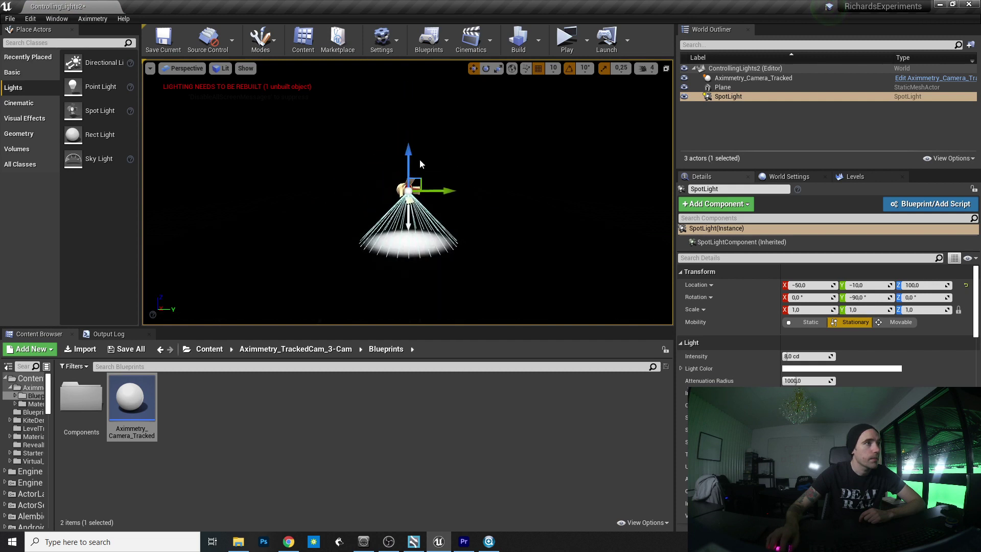
right_click_drag(420, 164, 517, 194)
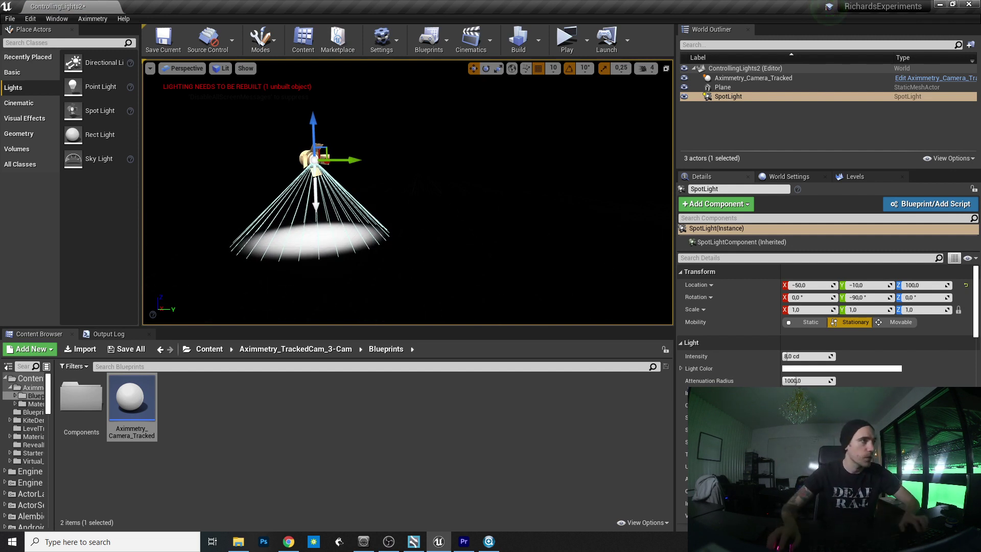
right_click_drag(407, 192, 358, 176)
key("Escape")
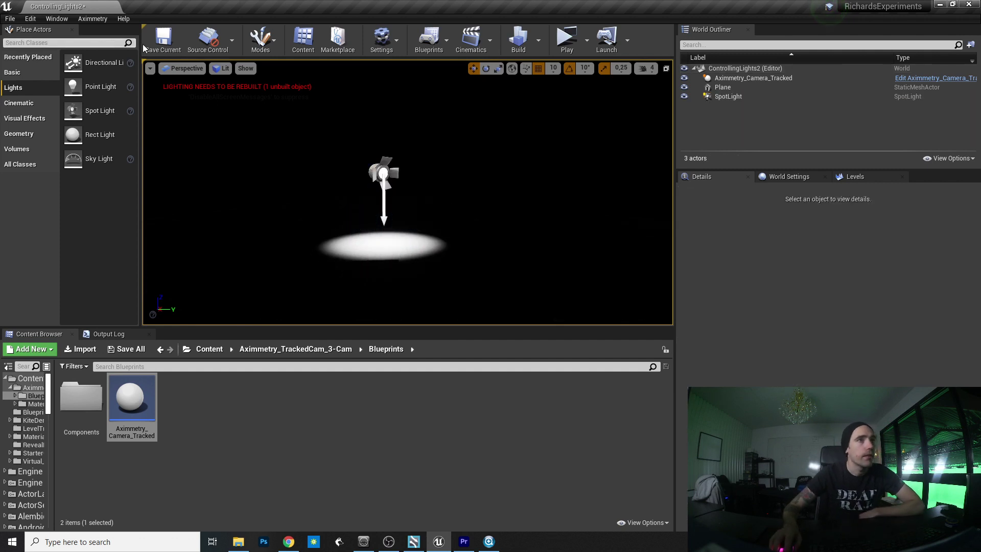
Step: Find Exponential Height Fog among the placeable actors and add it to the level beside the spot light
left_click(98, 43)
type("ex")
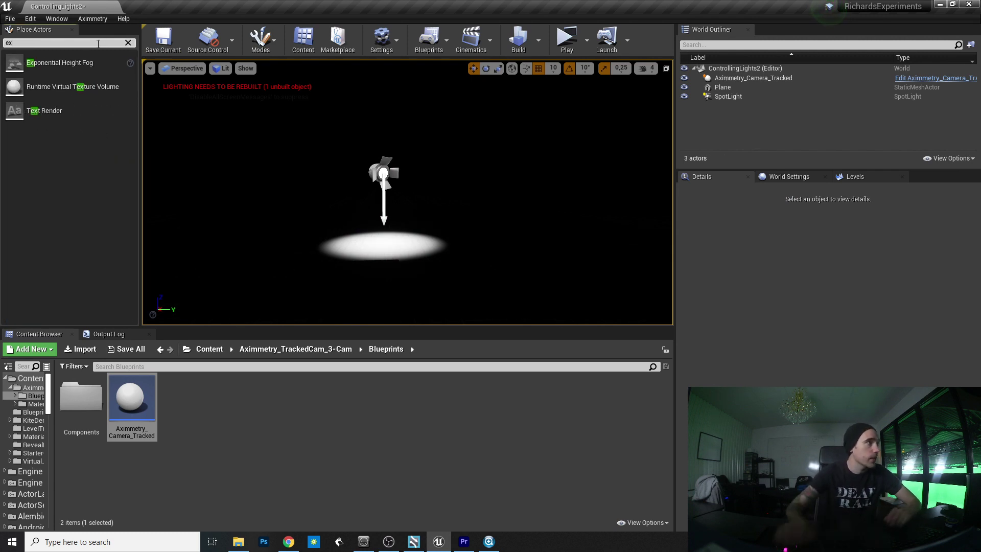
left_click_drag(60, 62, 417, 209)
Step: Filter the height fog's properties for "volu" and enable Volumetric Fog
scroll(751, 255, "down", 3)
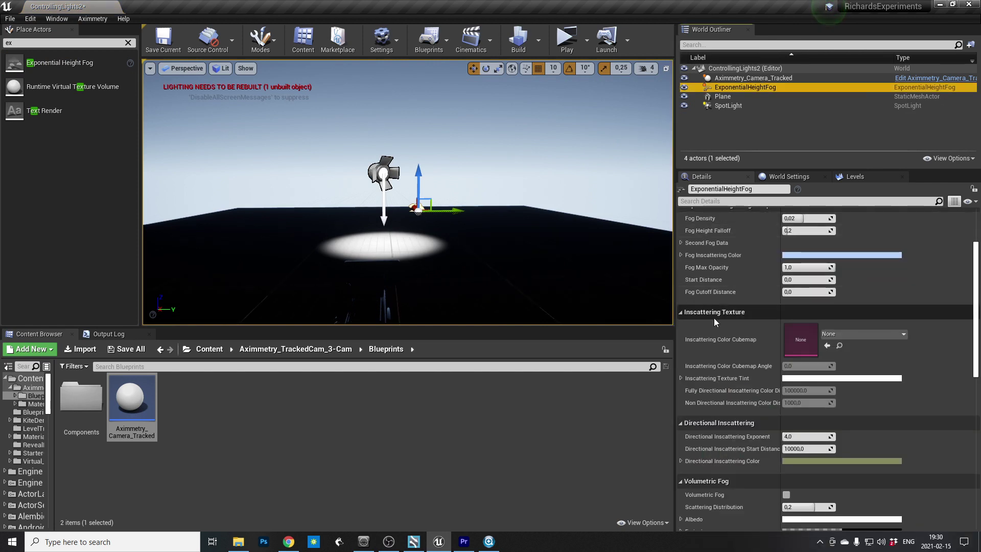
left_click(723, 201)
type("volu")
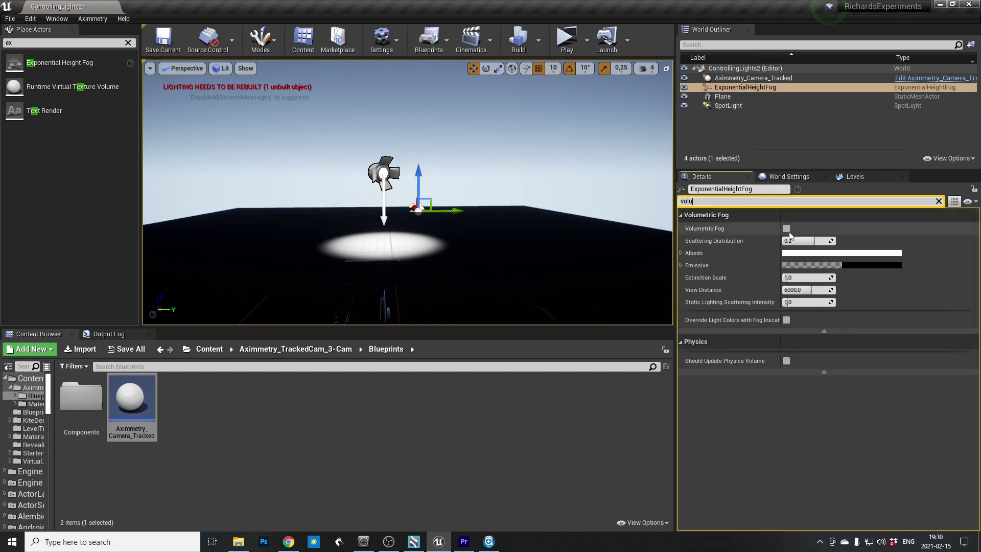
left_click(786, 229)
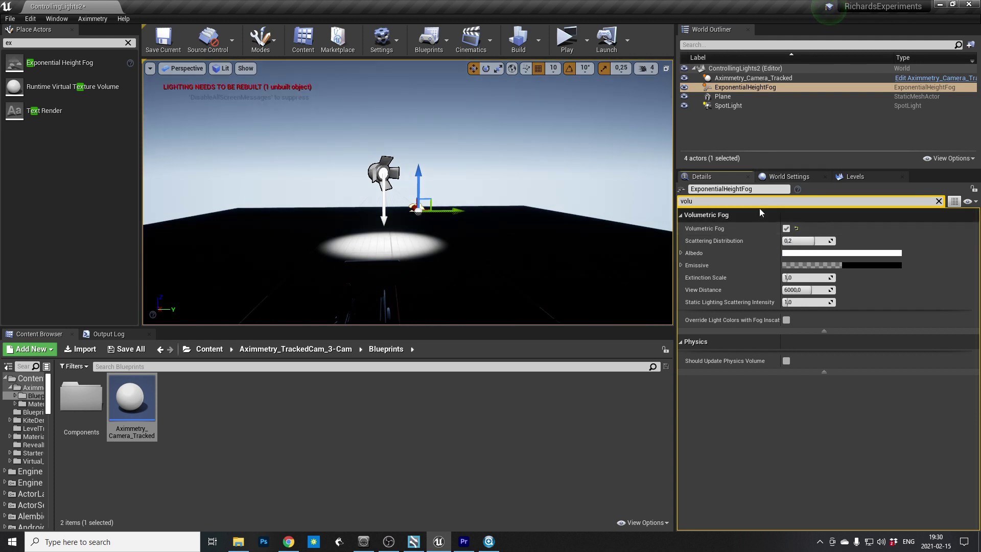
Step: Clear the property filter and set the height fog's Fog Inscattering Color to black (value 0.0)
left_click(939, 201)
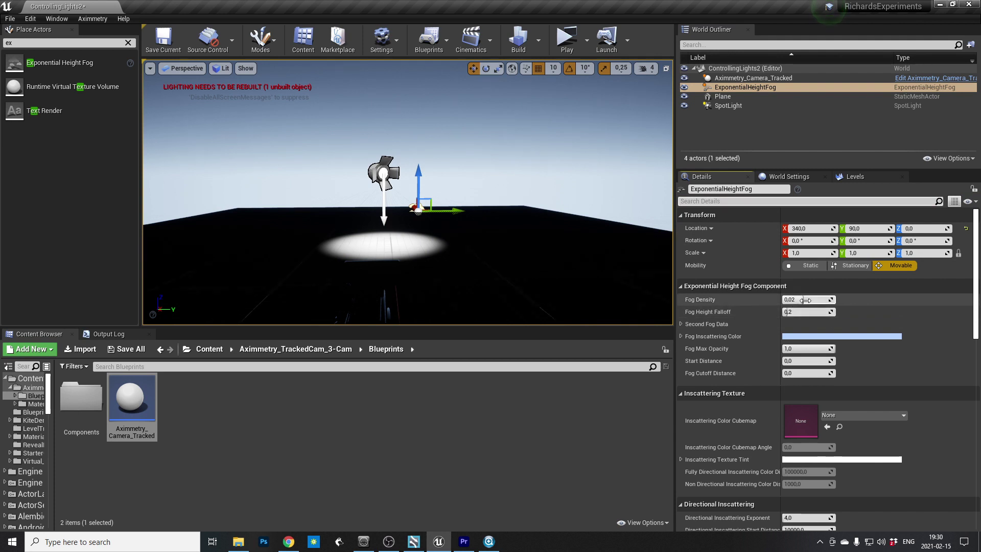
left_click(805, 339)
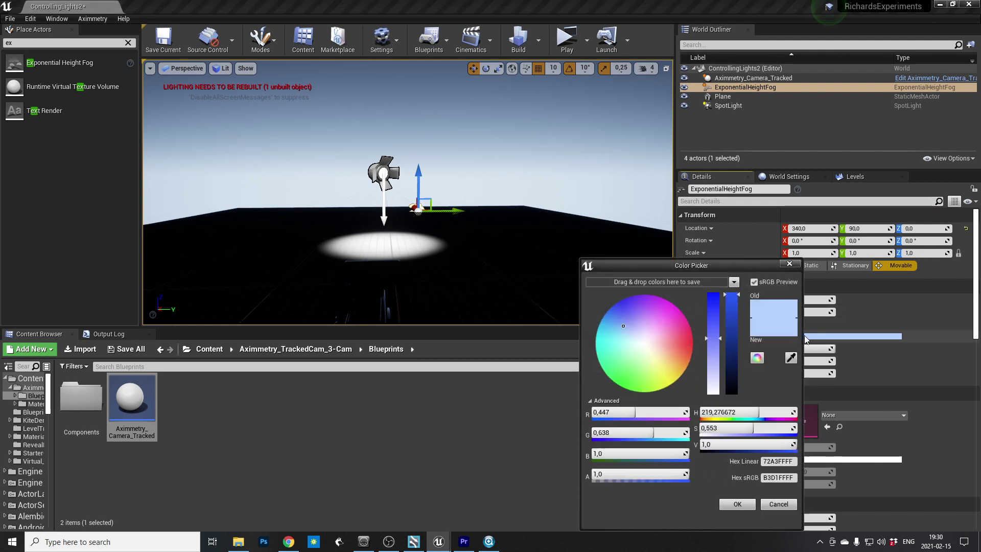
left_click_drag(733, 358, 738, 442)
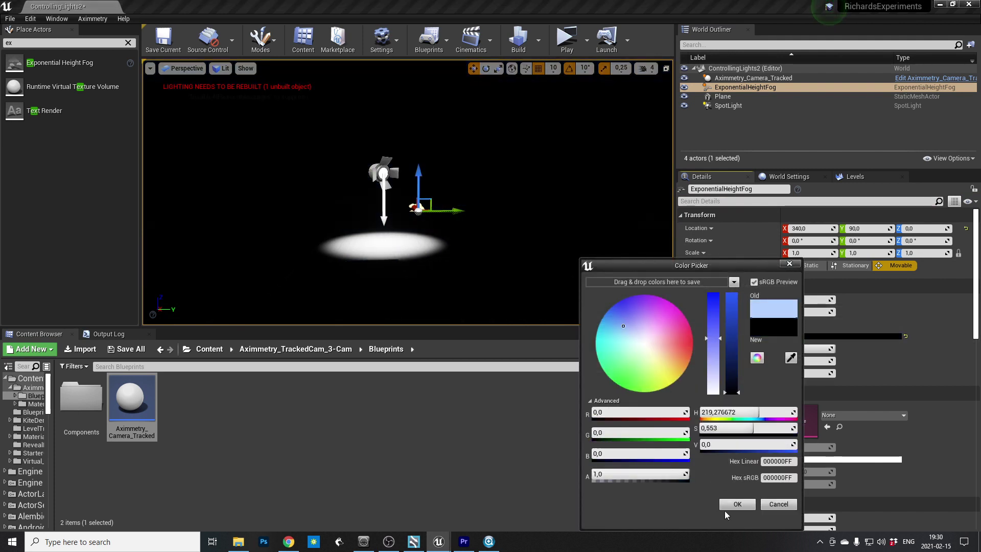
left_click(726, 509)
Step: Set the spot light's Volumetric Scattering Intensity to 100 and then raise it to 250
left_click(745, 105)
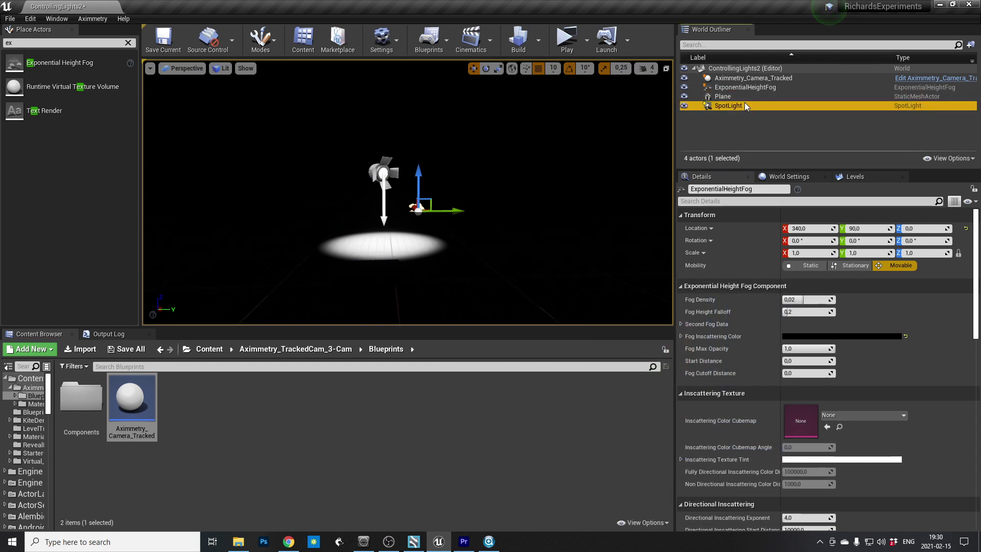
scroll(935, 460, "down", 3)
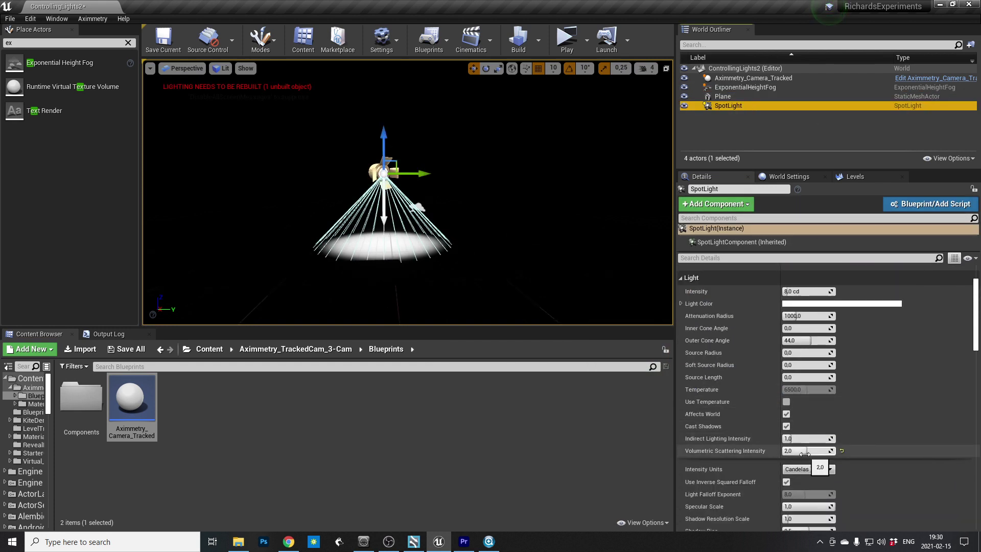
left_click(824, 451)
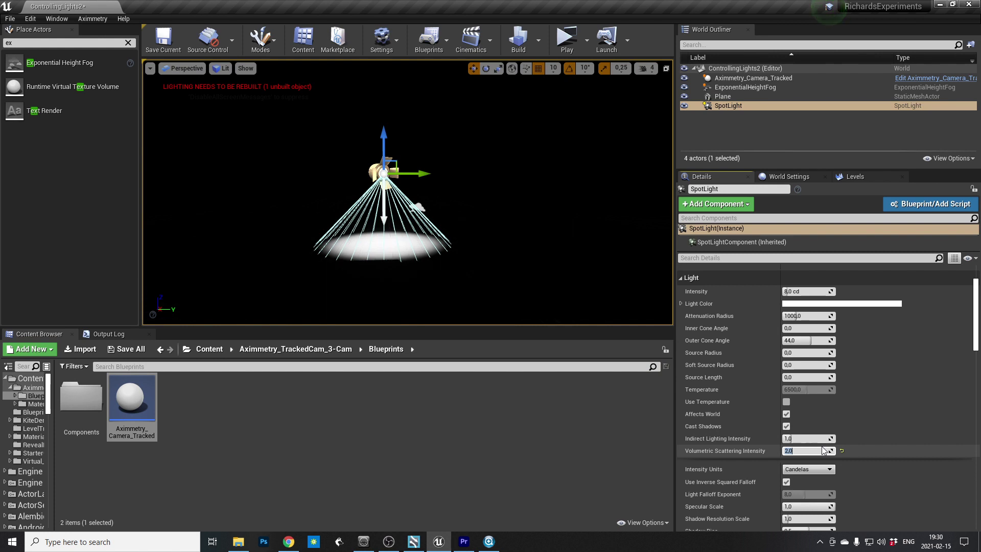
type("100")
key("Return")
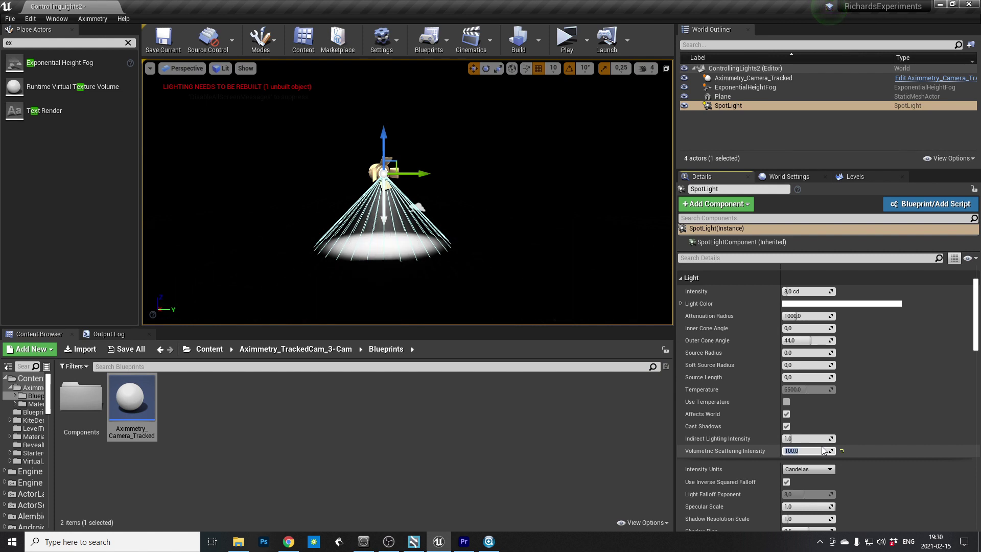
key("Return")
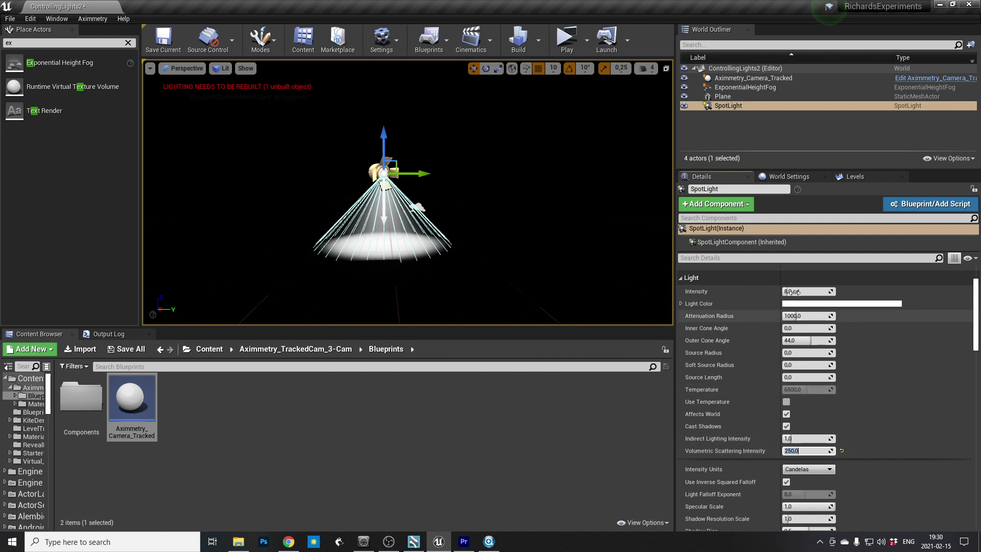
Step: Raise the spot light higher above the plane, check the beam with the light deselected, and save the level
left_click_drag(389, 139, 395, 107)
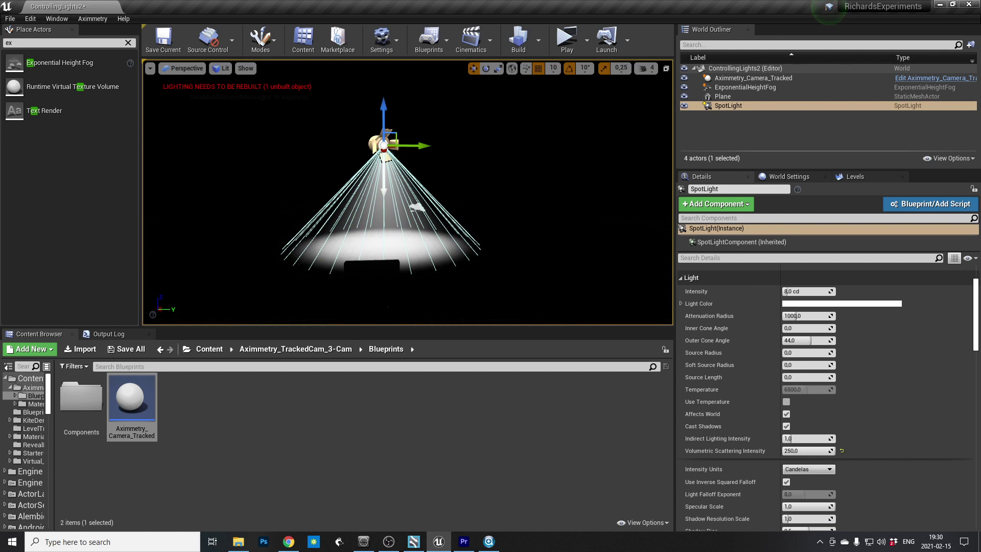
left_click(387, 306)
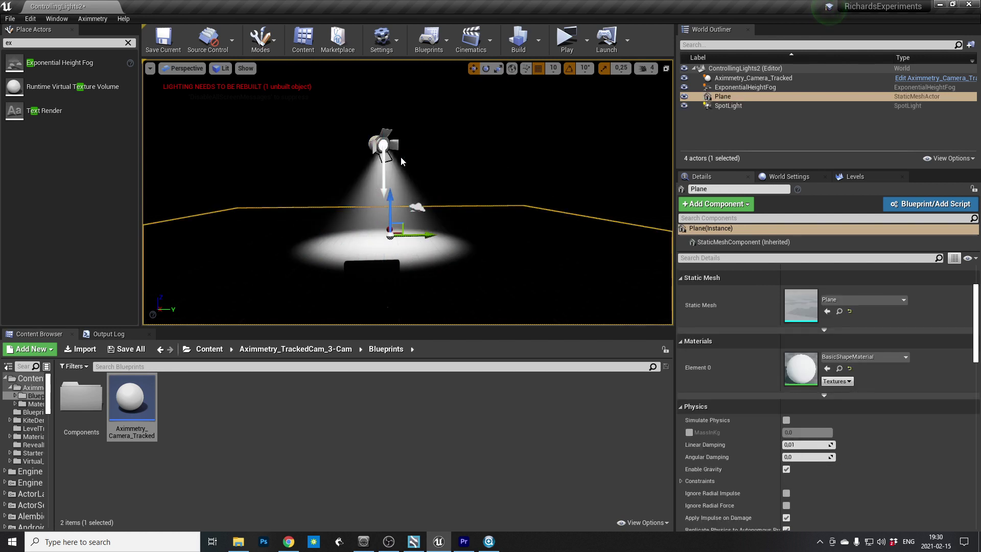
key("ctrl+s")
Step: Open the level blueprint and arrange its window so the Event Tick node and the World Outliner's actors are both accessible
left_click(429, 40)
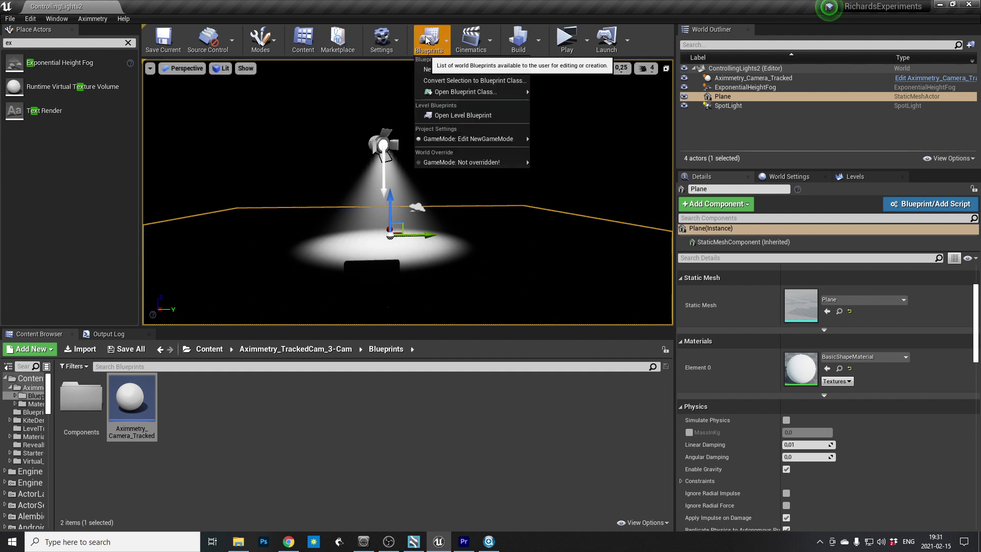
left_click(497, 113)
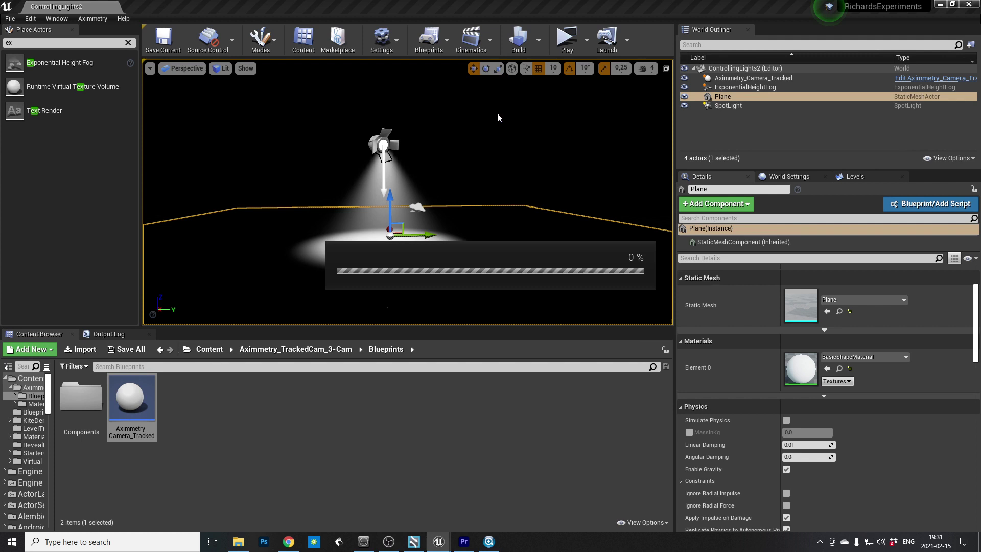
left_click_drag(714, 457, 547, 204)
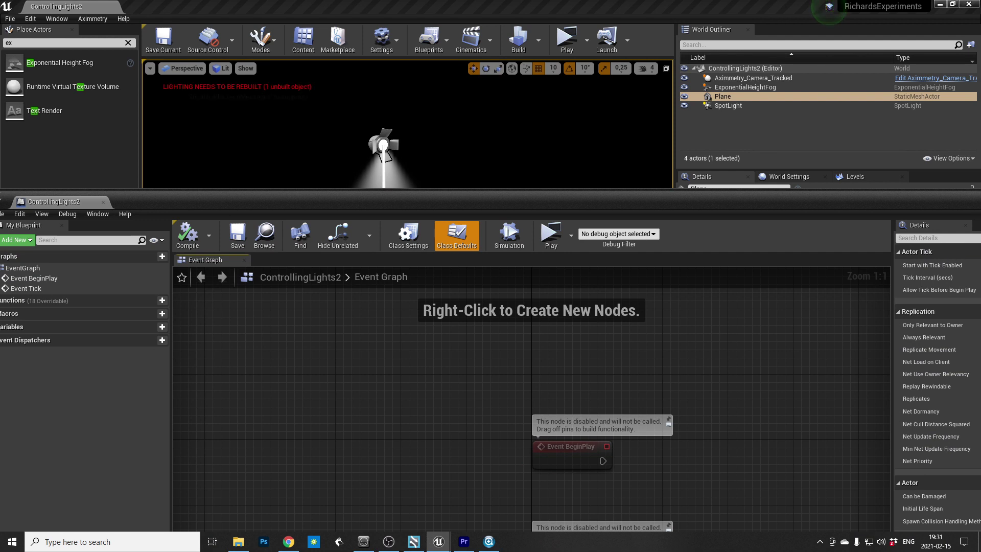
left_click_drag(547, 196, 611, 251)
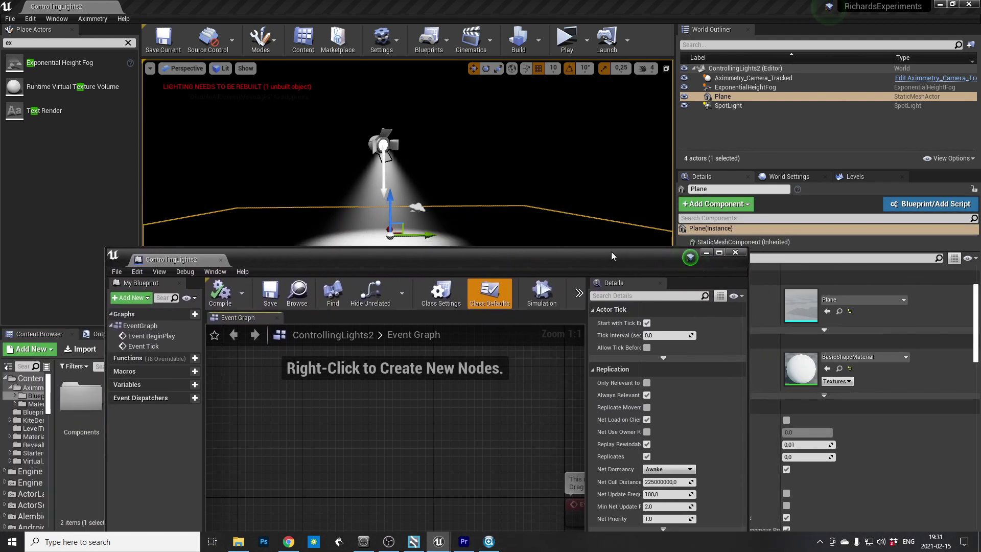
right_click_drag(534, 445, 470, 395)
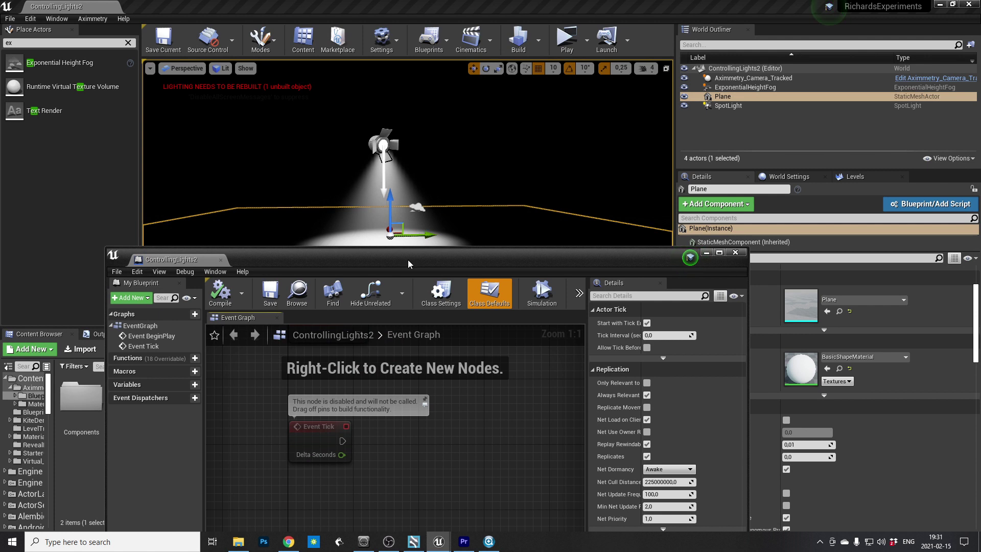
Step: Add a SpotLight reference to the level's event graph and create a Set Intensity (LightComponent) node from it
left_click(322, 441)
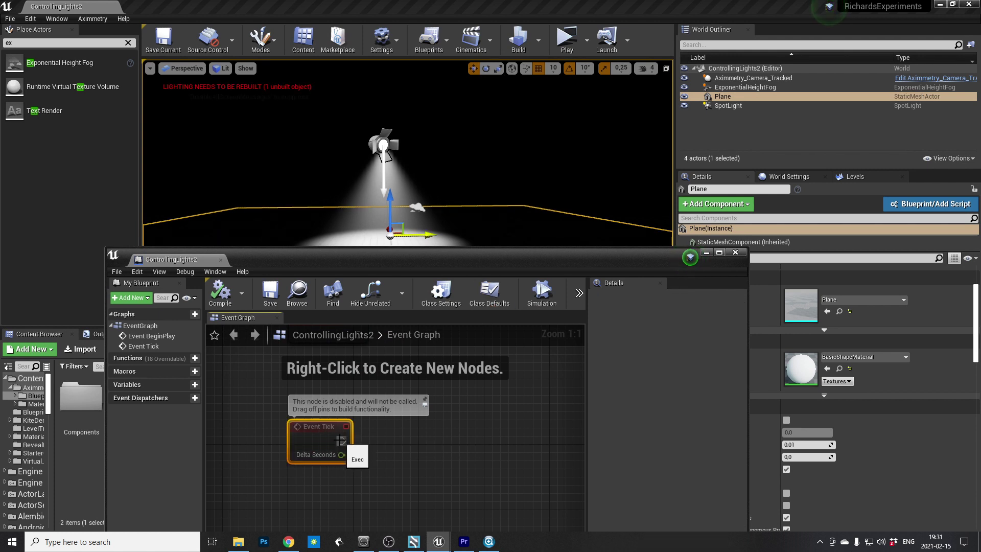
left_click_drag(736, 106, 452, 391)
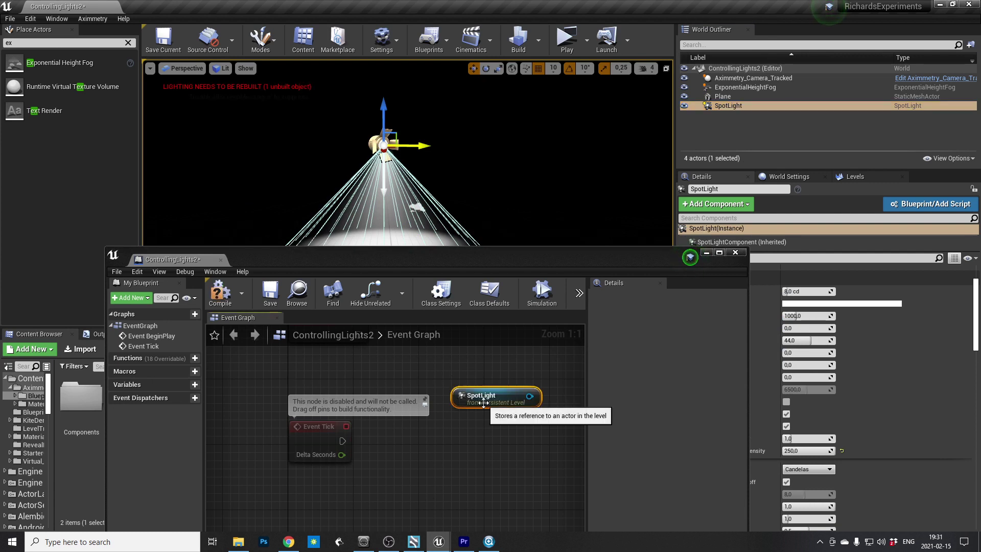
left_click(486, 437)
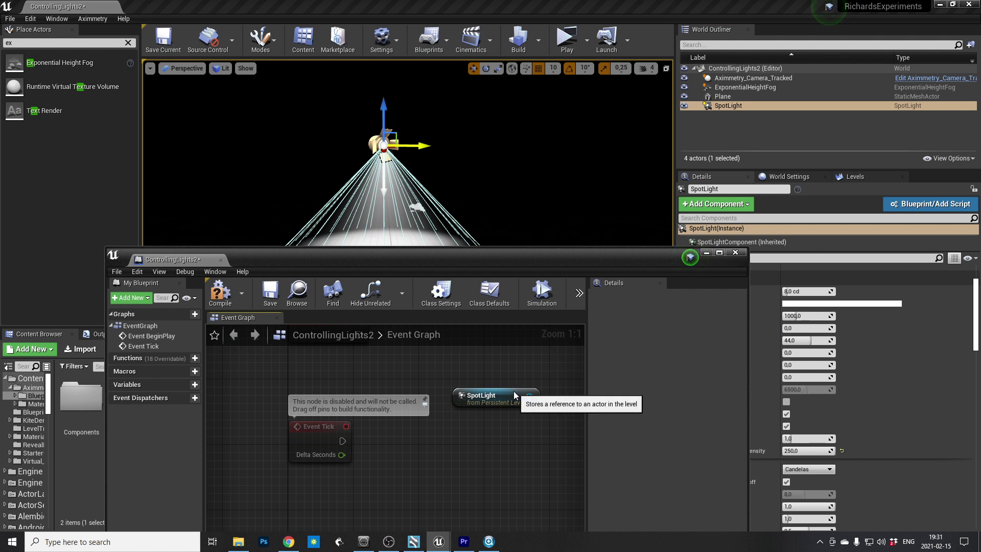
left_click_drag(499, 396, 485, 439)
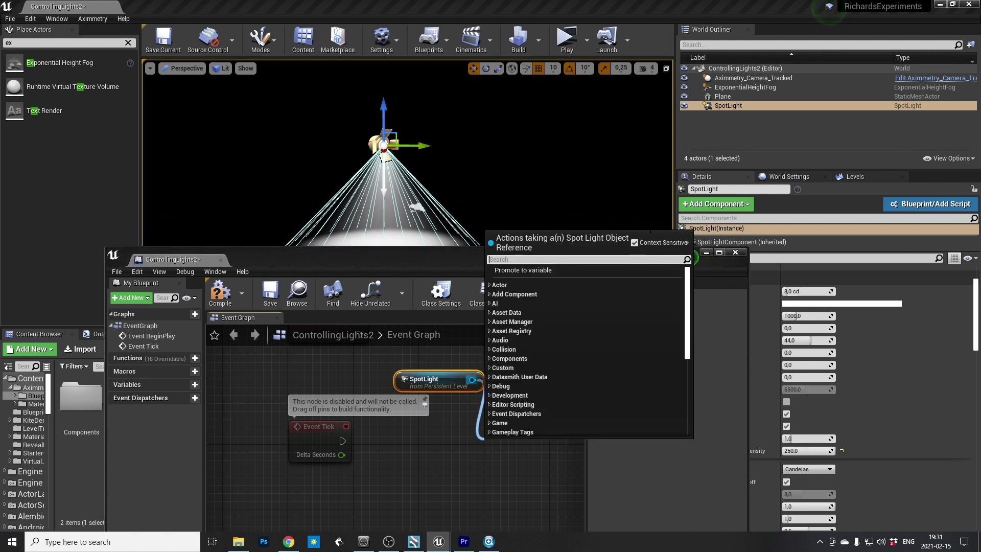
type("set intens")
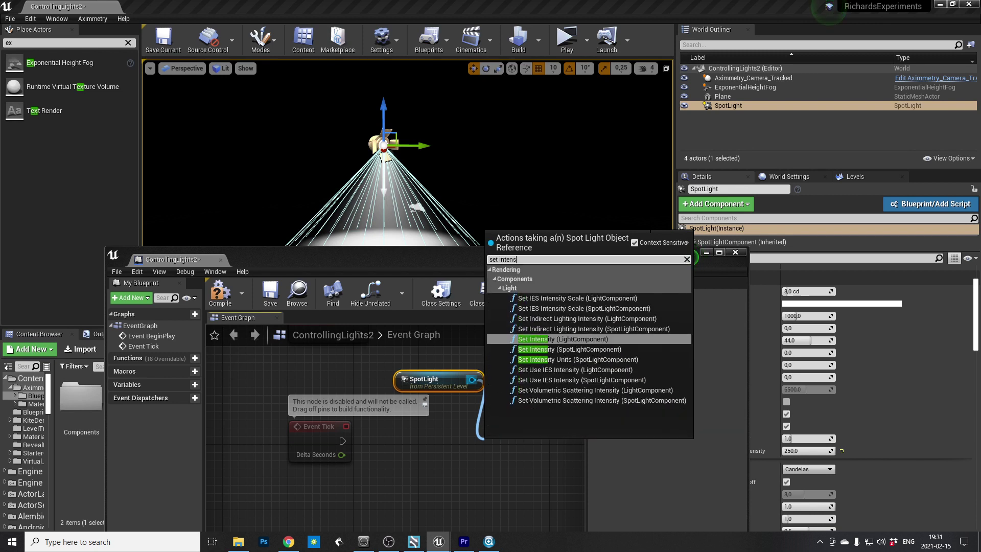
key("Return")
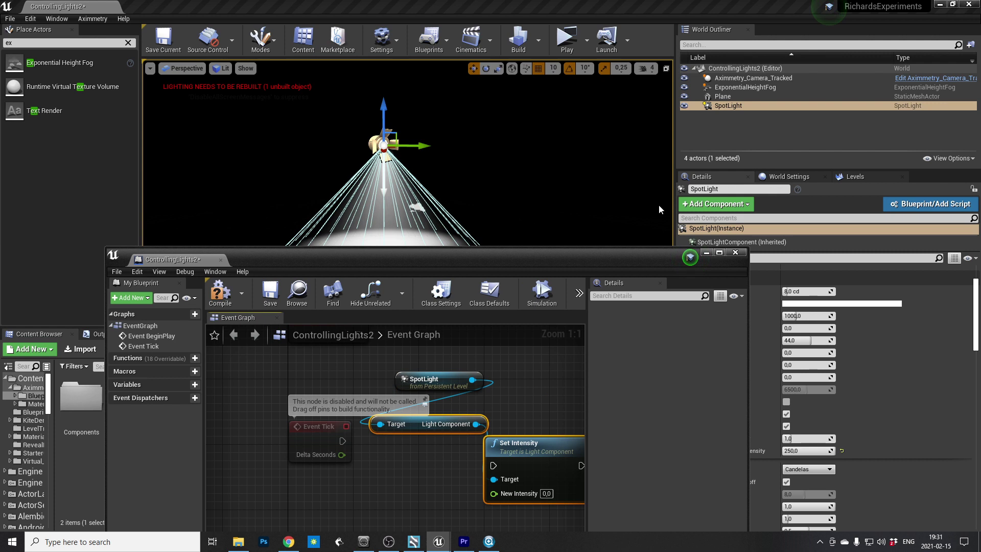
Step: Connect Event Tick's execution output to the Set Intensity node and straighten the node layout
left_click_drag(343, 441, 492, 465)
left_click_drag(536, 358, 394, 393)
left_click_drag(541, 450, 541, 435)
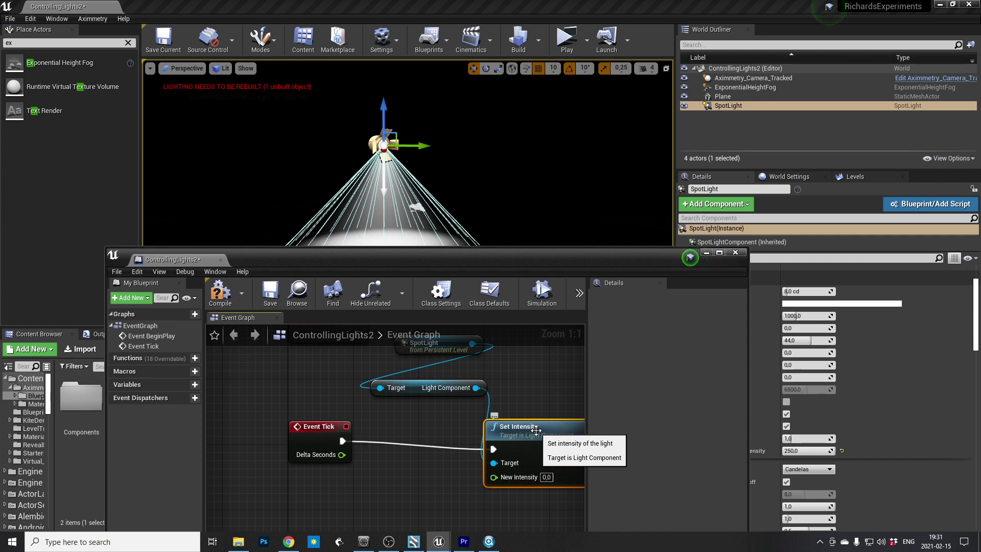
right_click_drag(469, 482, 490, 402)
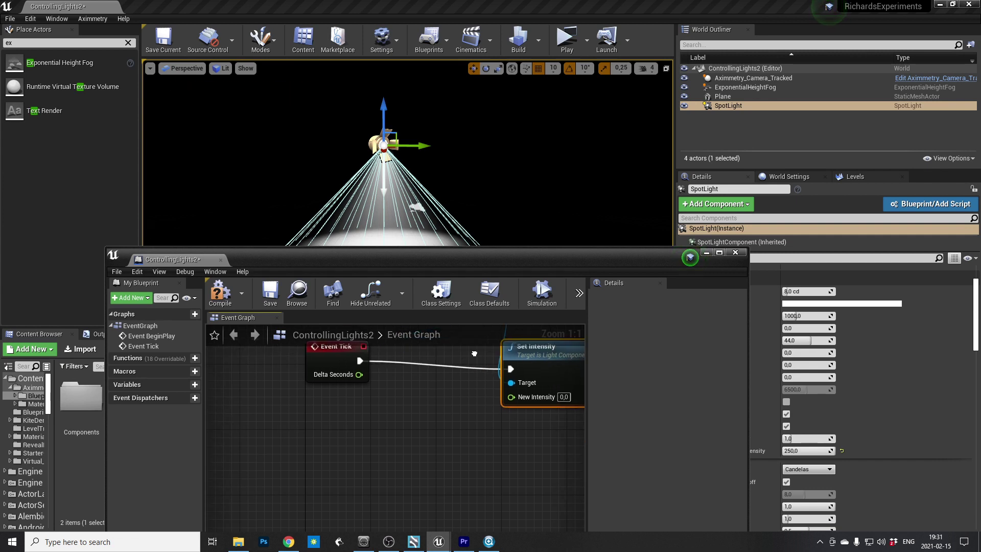
Step: Feed Set Intensity's New Intensity input from a Get Aximmetry Scalar node named Intensity and tidy the nodes
left_click_drag(514, 396, 428, 419)
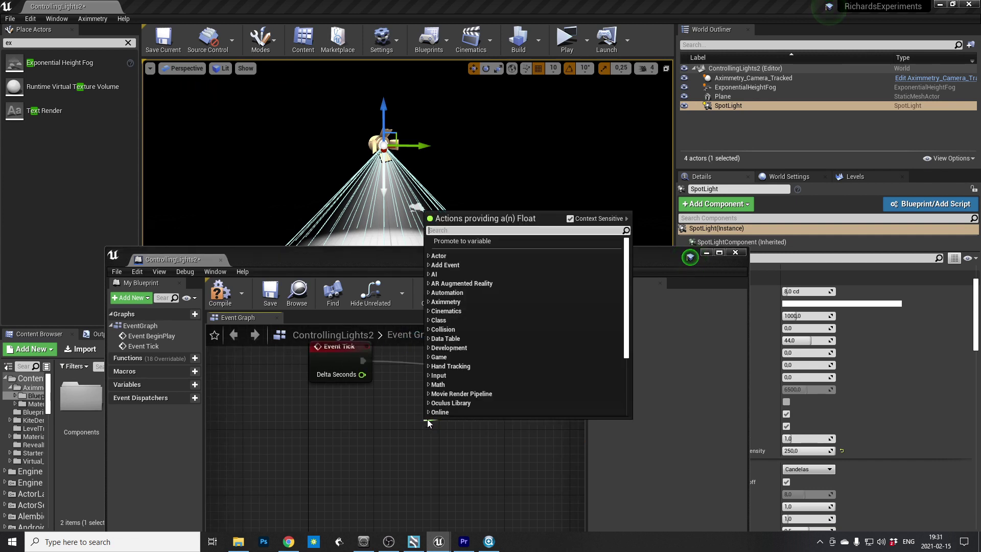
type("get axim")
key("Return")
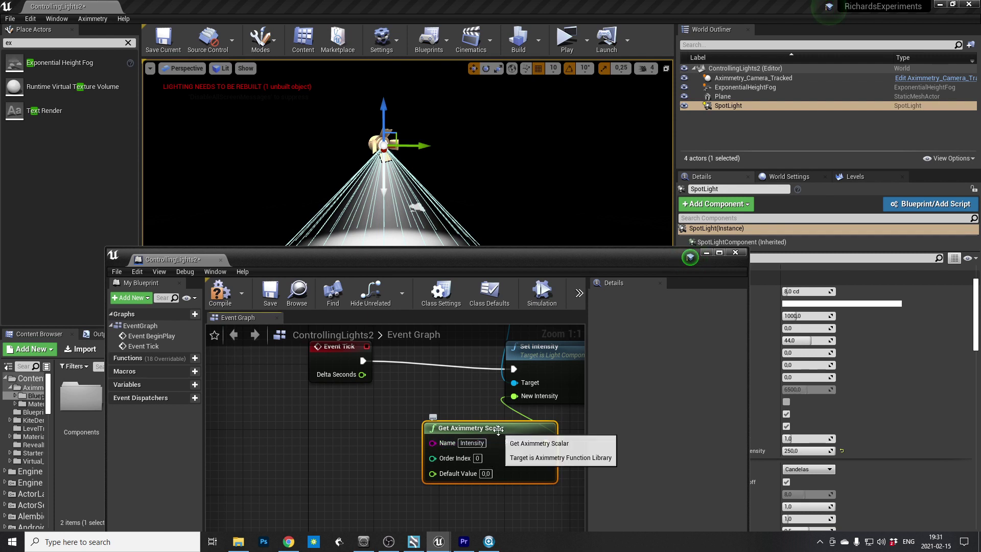
left_click_drag(483, 429, 417, 413)
right_click_drag(566, 424, 473, 441)
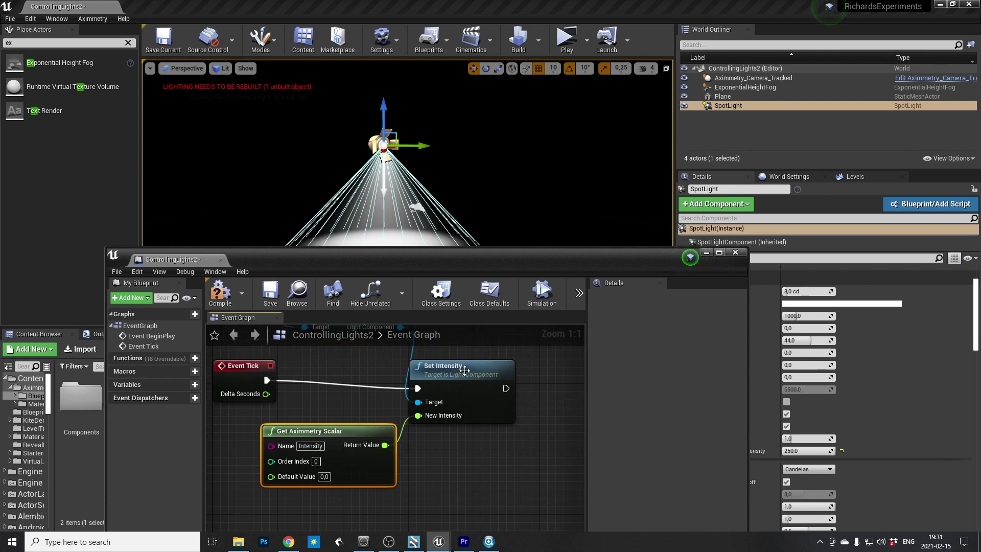
left_click_drag(478, 369, 473, 362)
right_click_drag(553, 391, 417, 439)
Step: Create a Set Light Color (LightComponent) node from the SpotLight reference and execute it after Set Intensity
scroll(502, 419, "down", 3)
left_click_drag(331, 361, 430, 393)
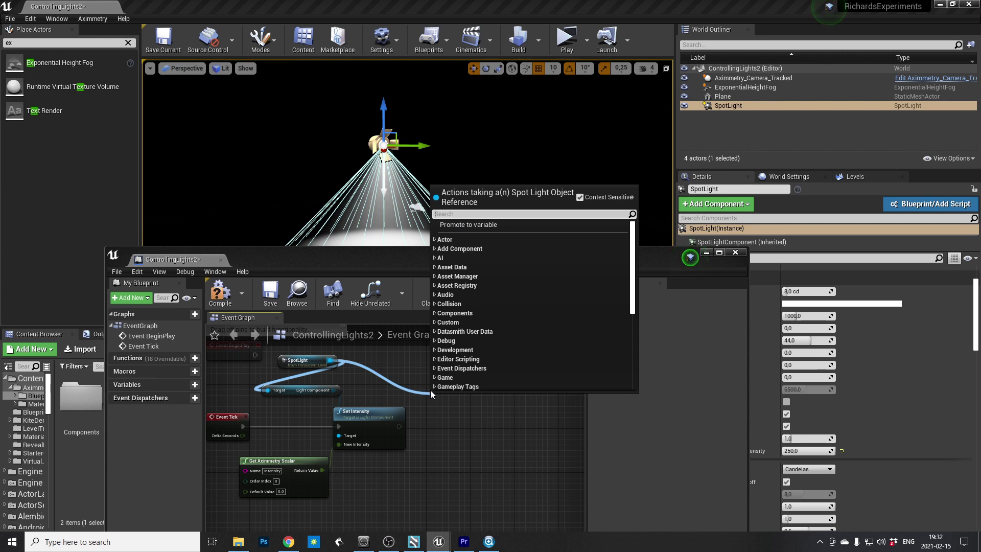
type("set color")
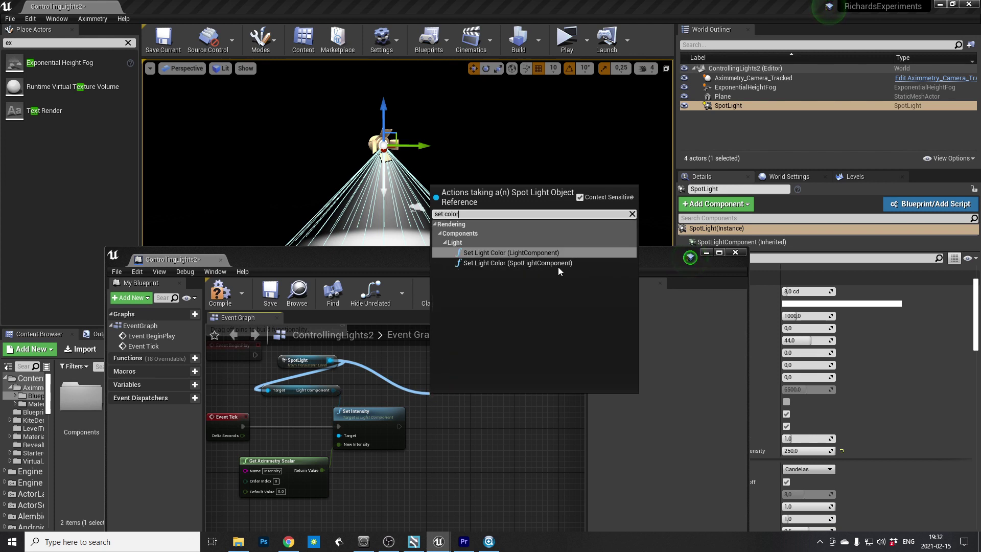
left_click(538, 252)
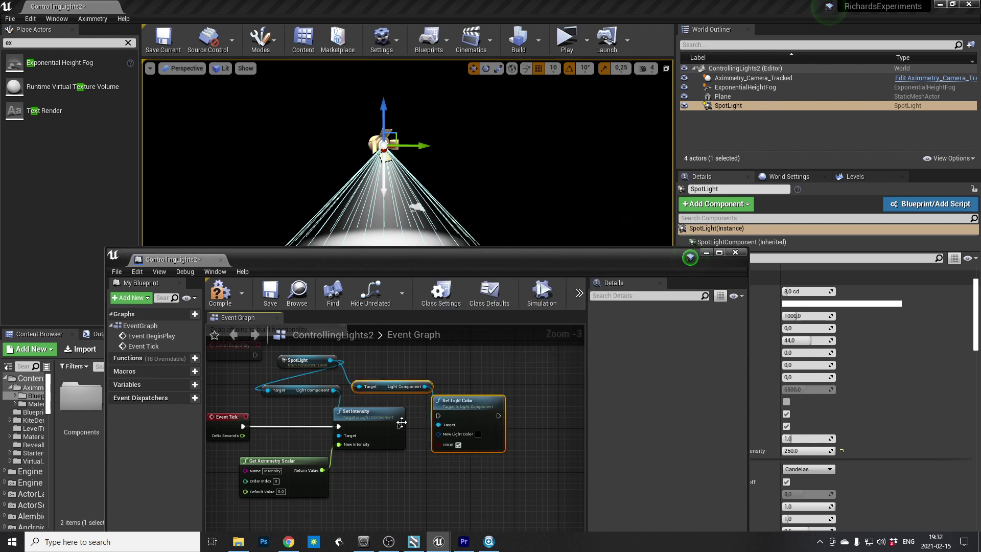
left_click_drag(399, 426, 499, 415)
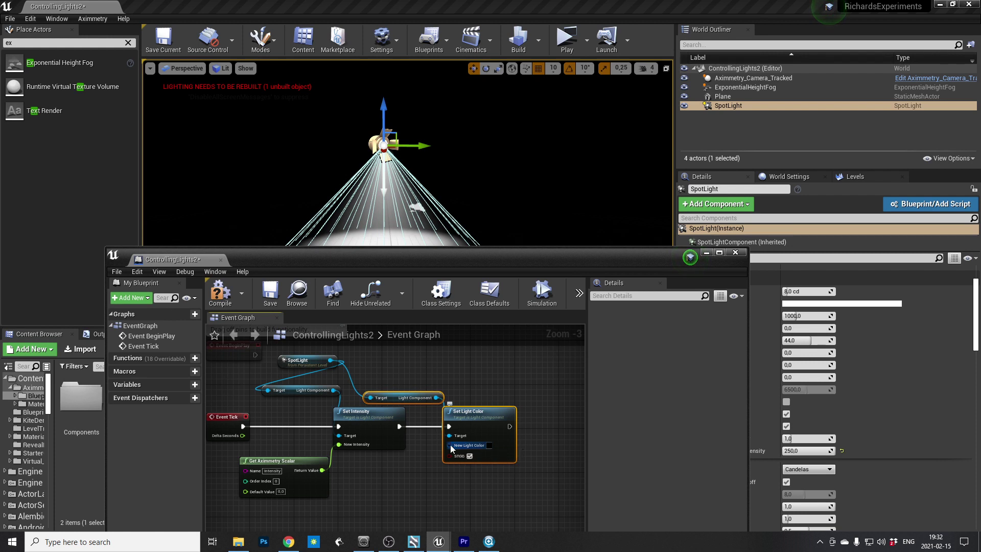
Step: Feed New Light Color from a Get Aximmetry Color node named Color, and compile and save the level blueprint
left_click_drag(449, 445, 403, 474)
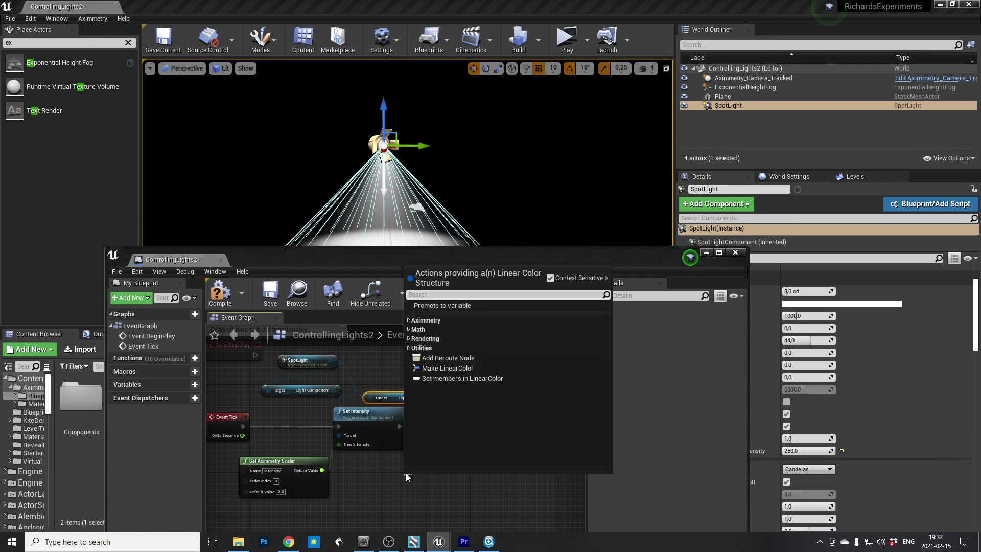
type("get axi")
key("Return")
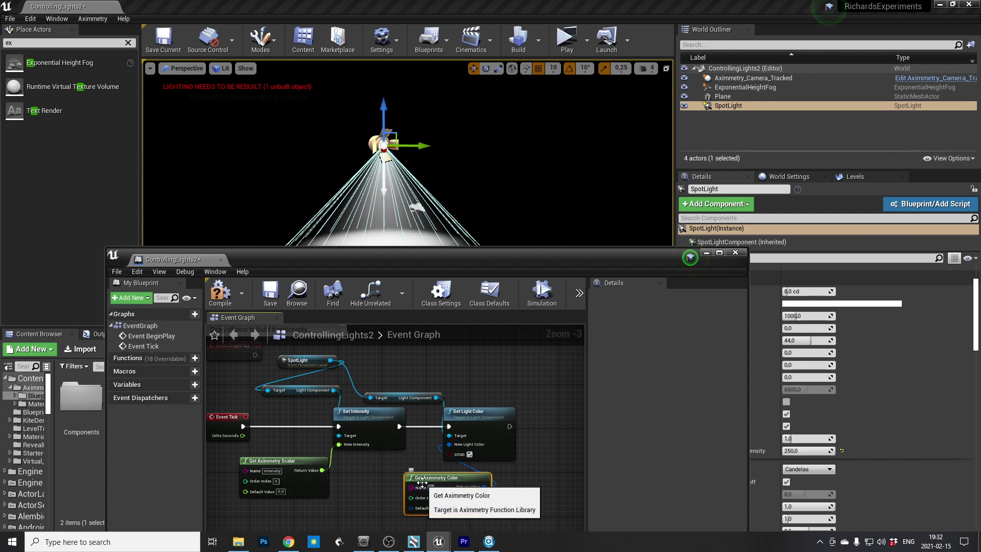
left_click_drag(422, 482, 389, 483)
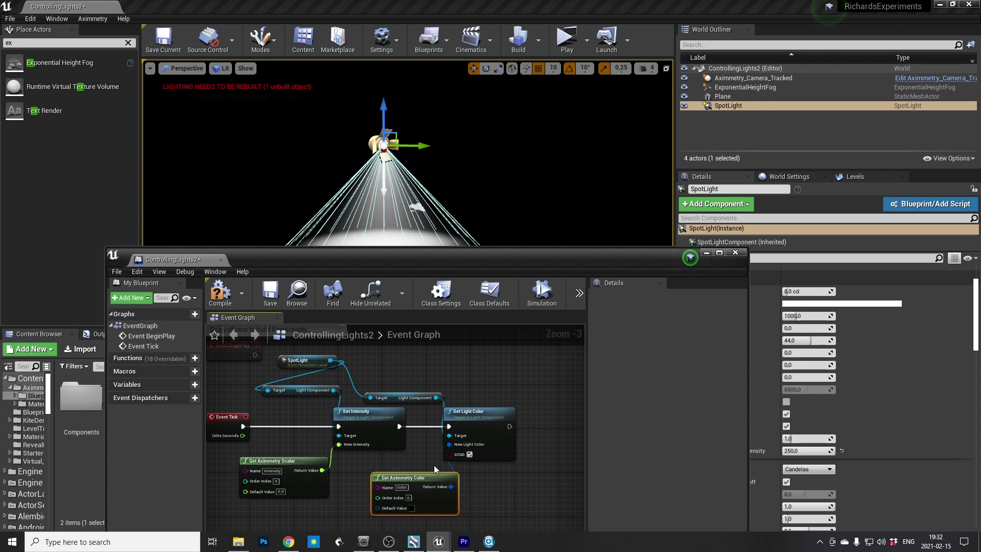
left_click(219, 293)
left_click(270, 291)
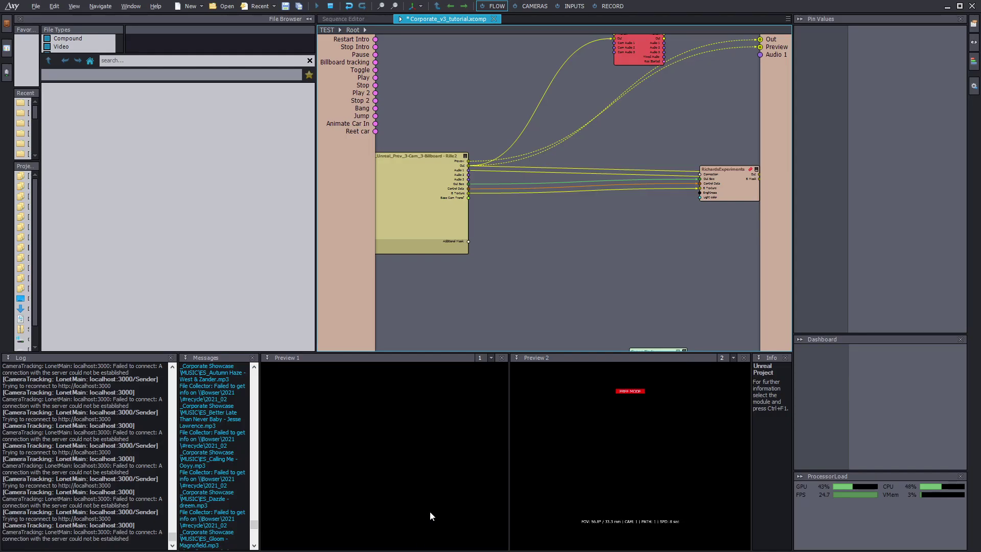
Step: In Aximmetry, re-import the RichardsExperiments Unreal project module so its pins match the level blueprint
left_click(754, 173)
right_click(719, 219)
left_click(682, 219)
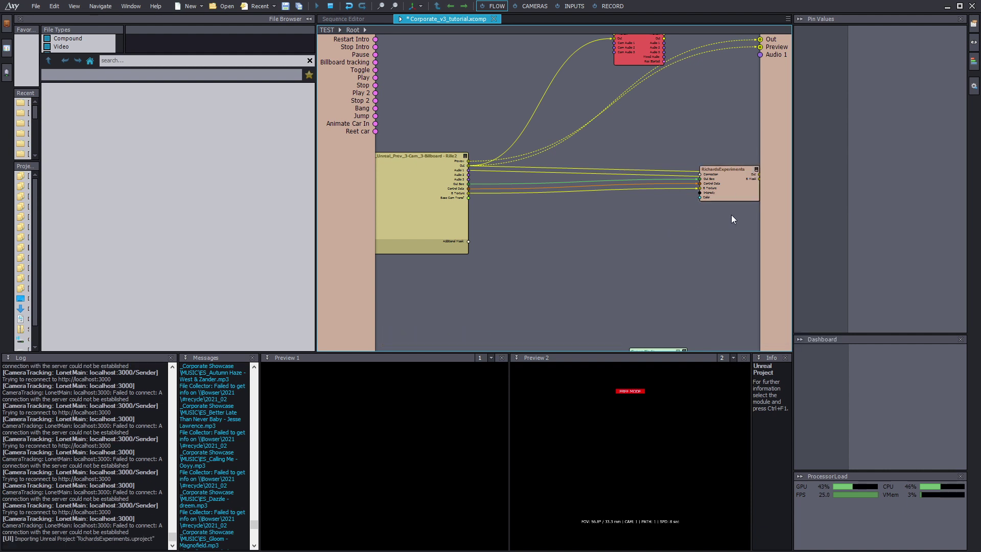
scroll(732, 217, "up", 2)
middle_click_drag(732, 219, 657, 236)
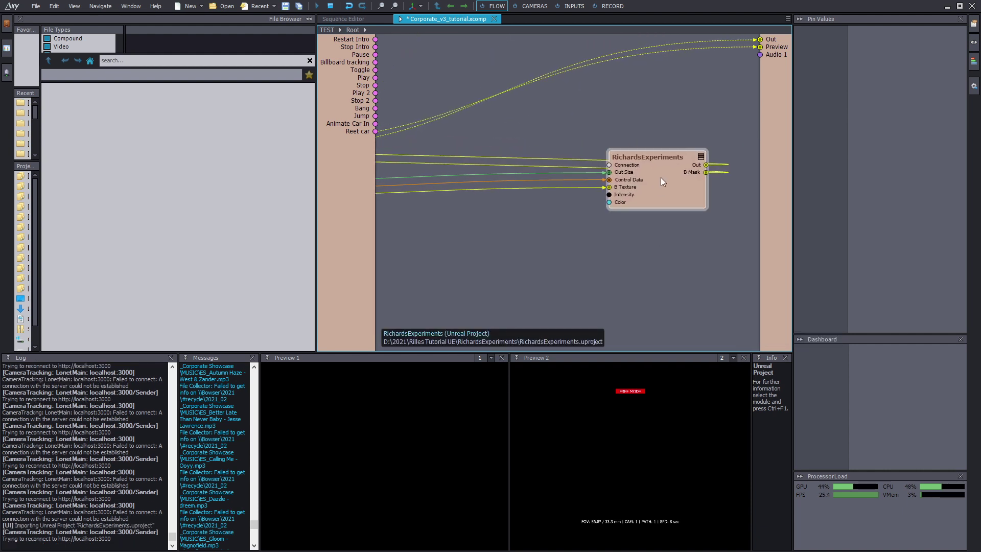
Step: Set the RichardsExperiments module's Intensity pin to 10
left_click(661, 178)
left_click(864, 122)
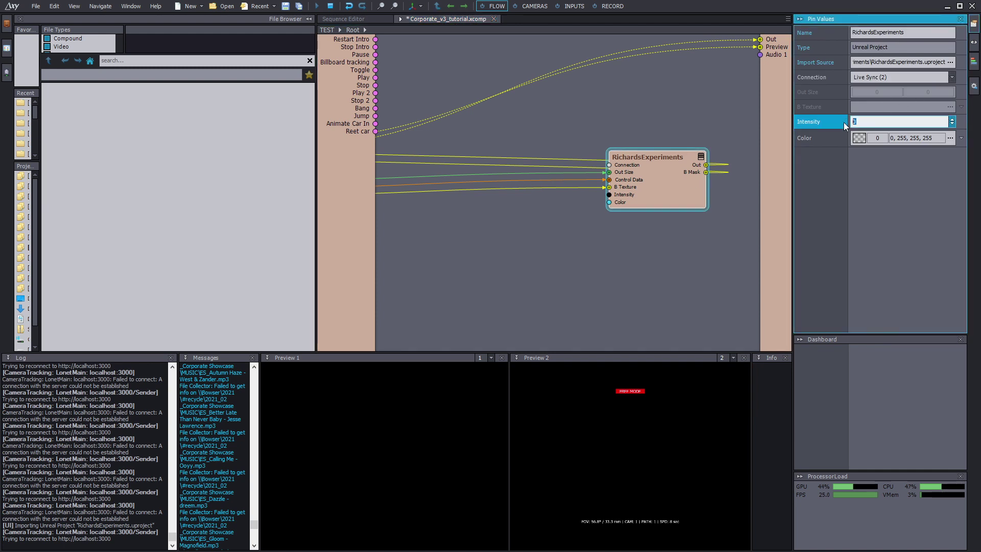
type("10")
key("Return")
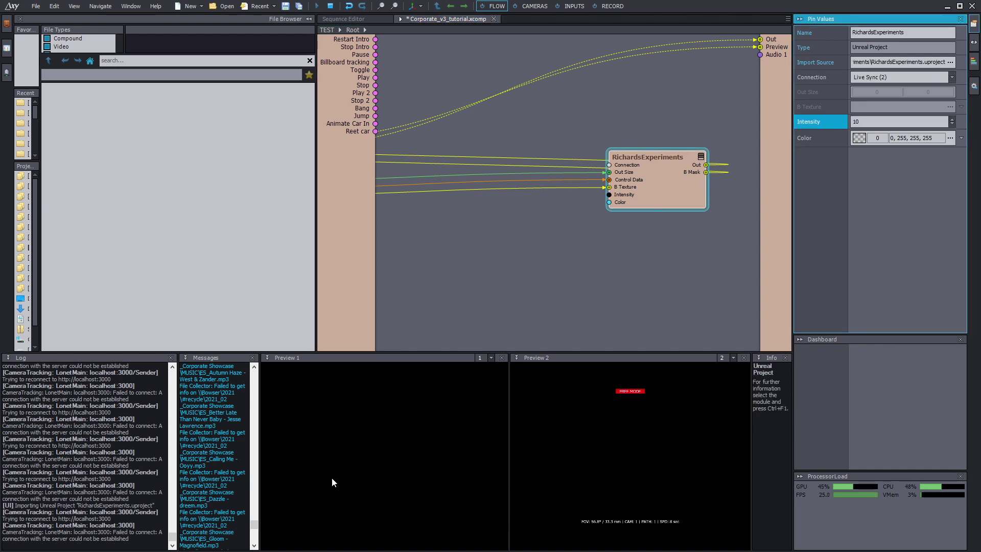
left_click(333, 482)
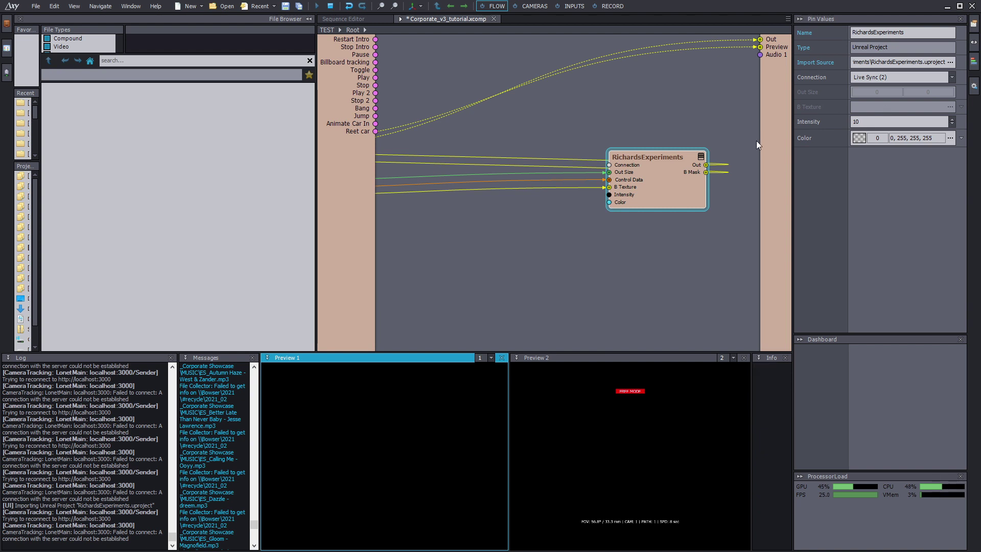
Step: Set the RichardsExperiments module's Color pin to pure red (255, 0, 0) with an HDR value of 1
left_click(765, 181)
left_click(661, 195)
left_click(859, 138)
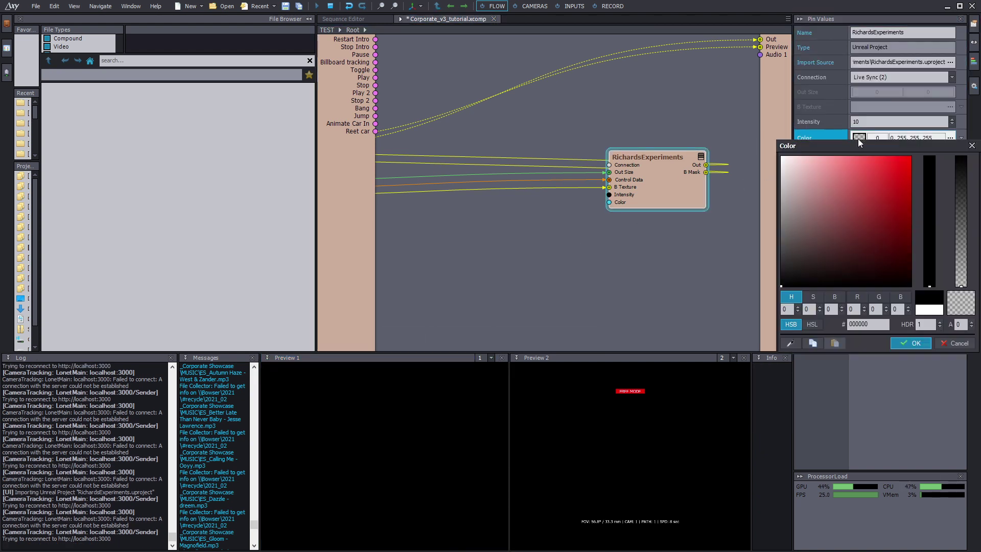
left_click(916, 345)
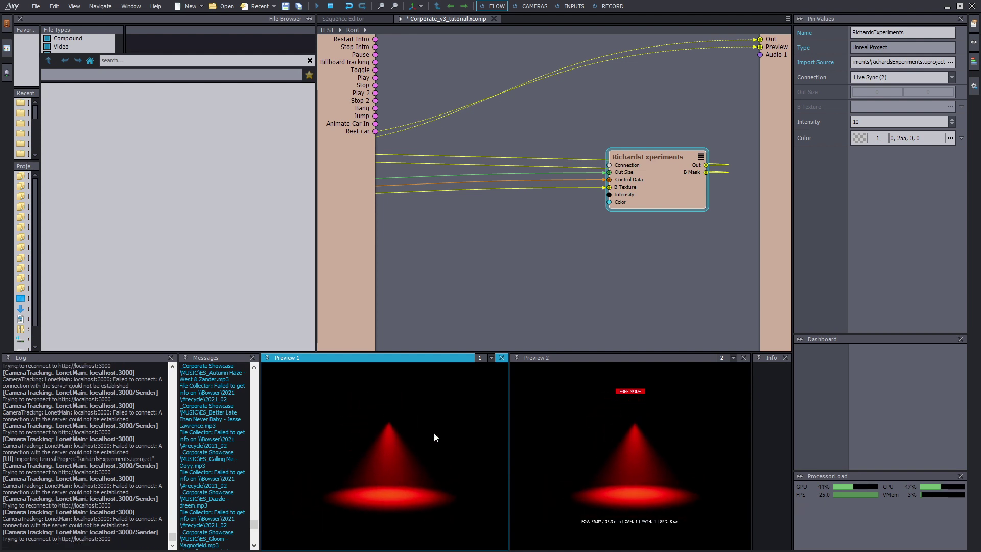
Step: Lower the RichardsExperiments module's Intensity pin to 4.7
left_click(674, 170)
left_click_drag(890, 121, 890, 195)
key("Up")
key("Up")
key("Up")
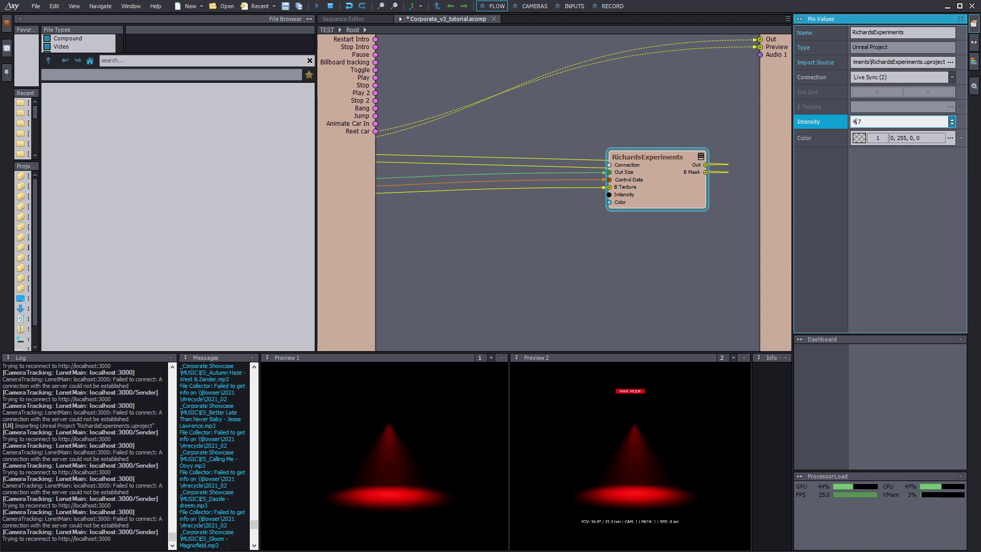
Step: Set the RichardsExperiments module's Color pin to a crimson red of 241, 9, 42
left_click(861, 138)
left_click_drag(931, 188, 930, 158)
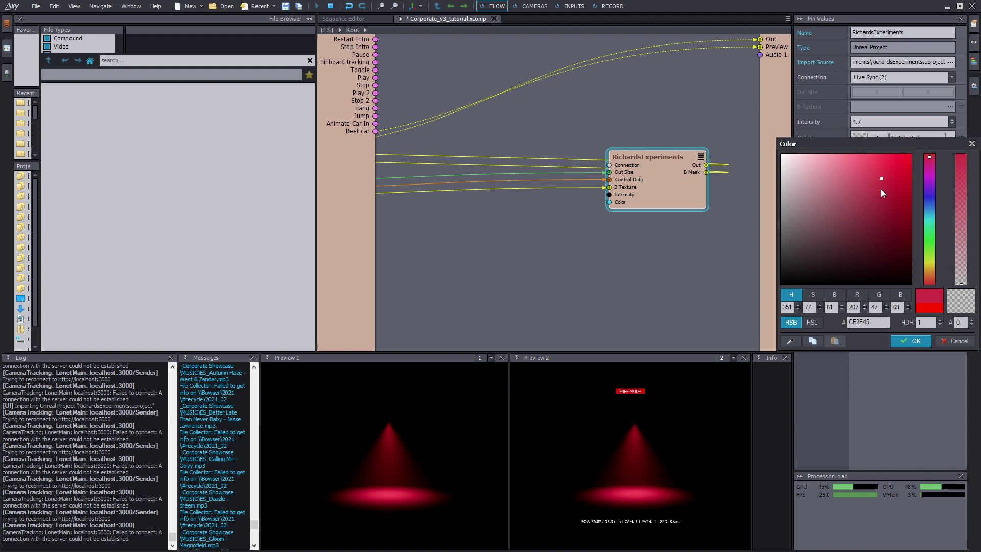
left_click_drag(881, 189, 907, 164)
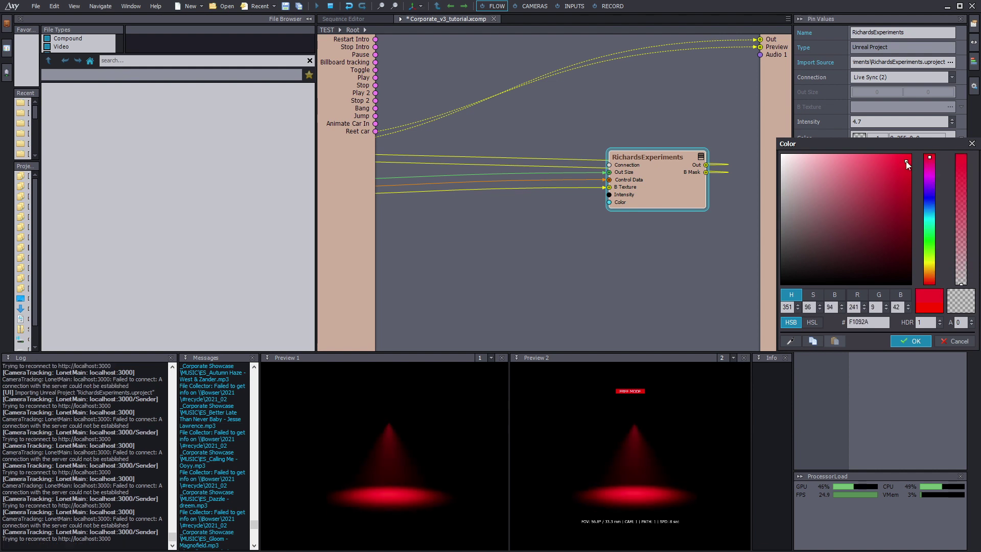
left_click(909, 341)
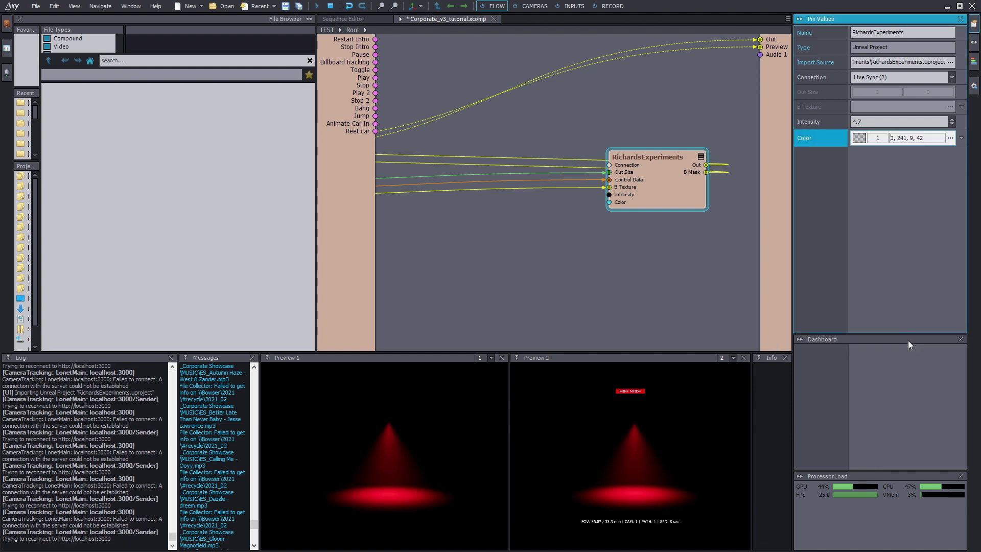
left_click(658, 231)
Step: Insert a Sequencer module in the flow graph and place it below and to the left of RichardsExperiments
left_click_drag(670, 203, 682, 196)
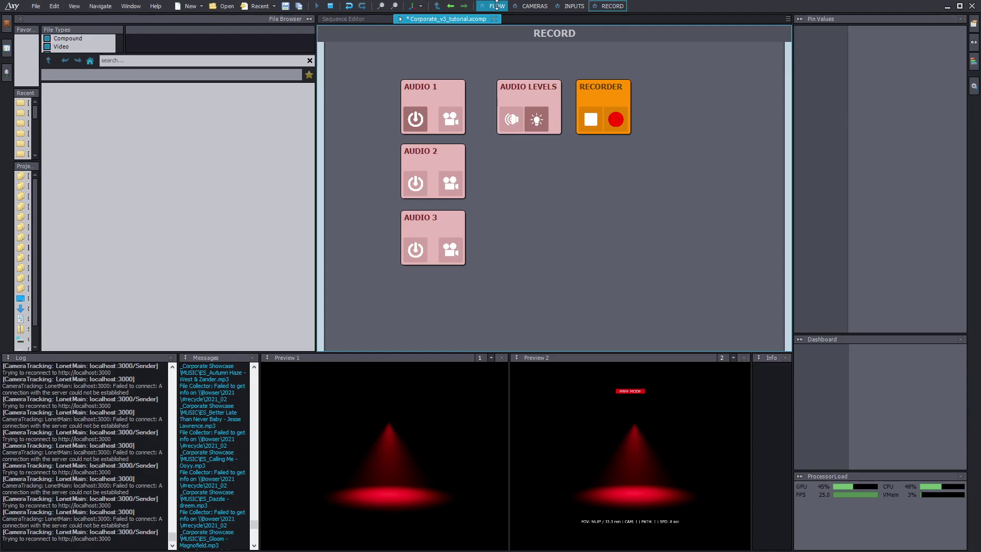
left_click(497, 6)
right_click(666, 244)
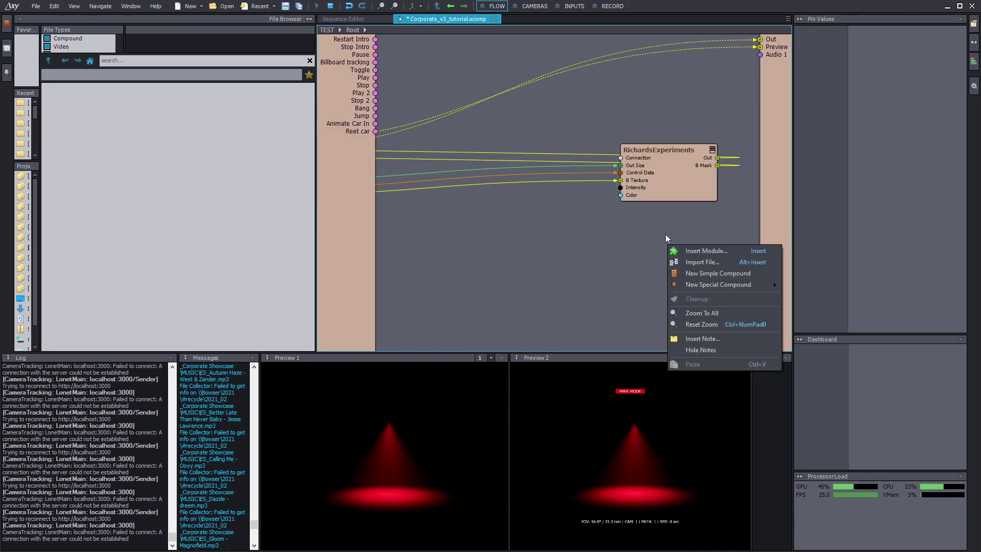
left_click(565, 250)
middle_click_drag(565, 247, 625, 219)
scroll(624, 219, "down", 2)
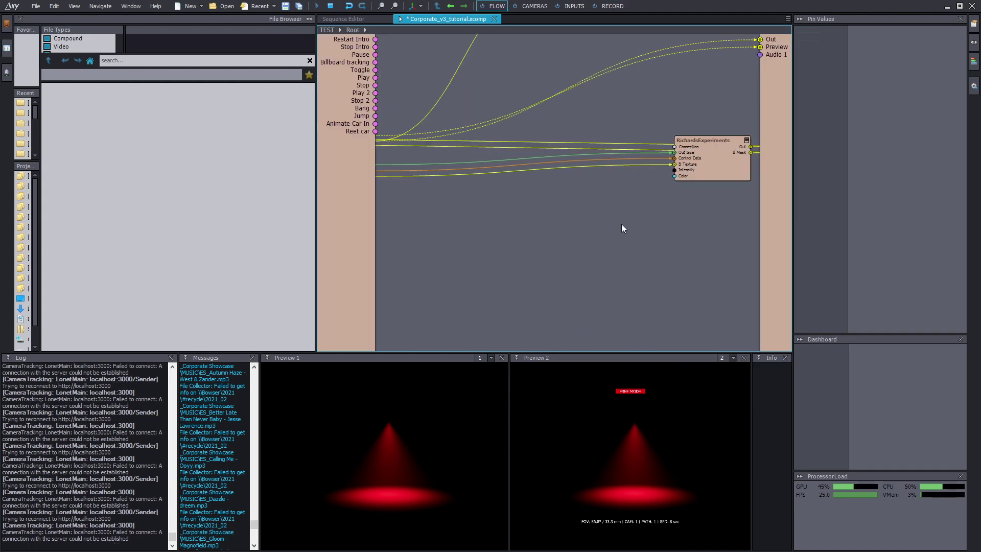
right_click(519, 224)
left_click(559, 225)
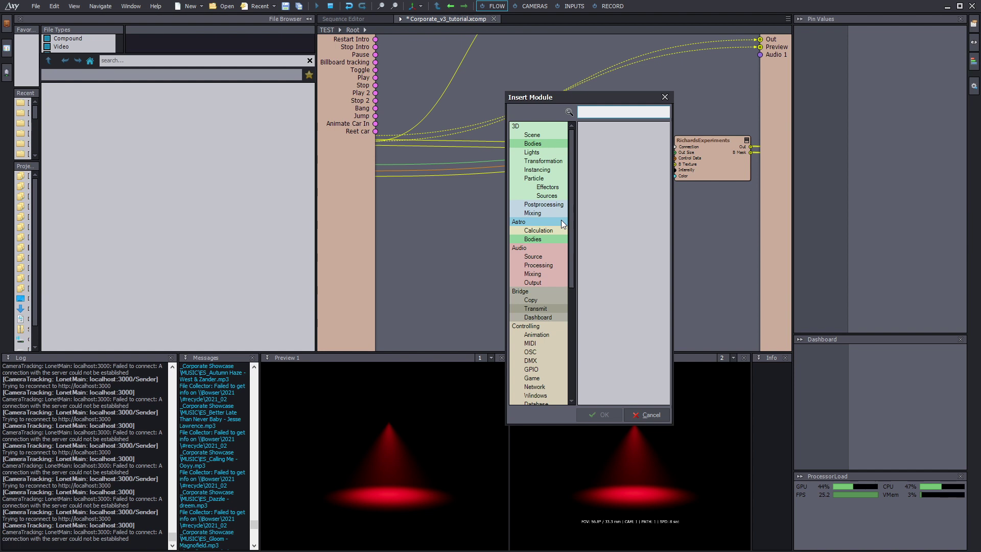
type("seque")
key("Return")
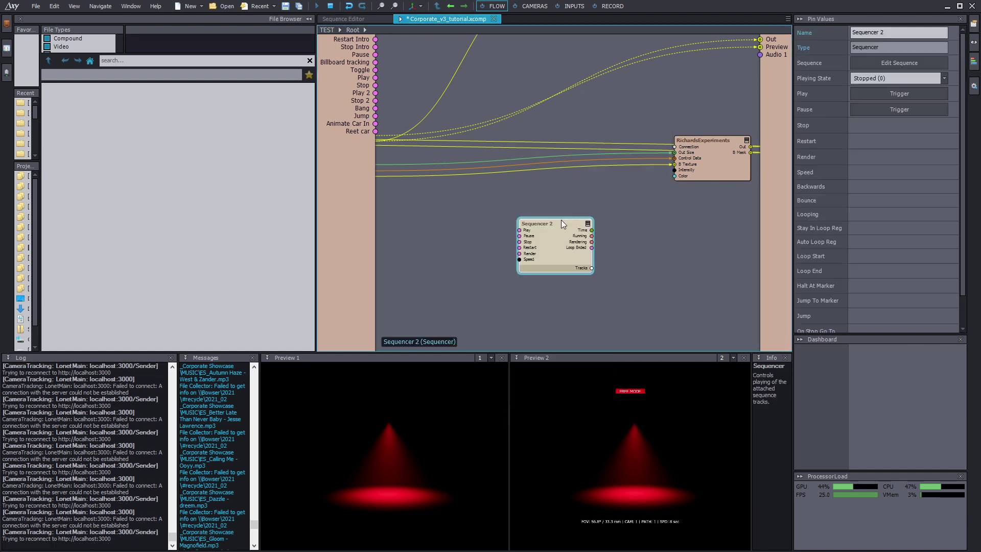
left_click_drag(556, 220, 484, 220)
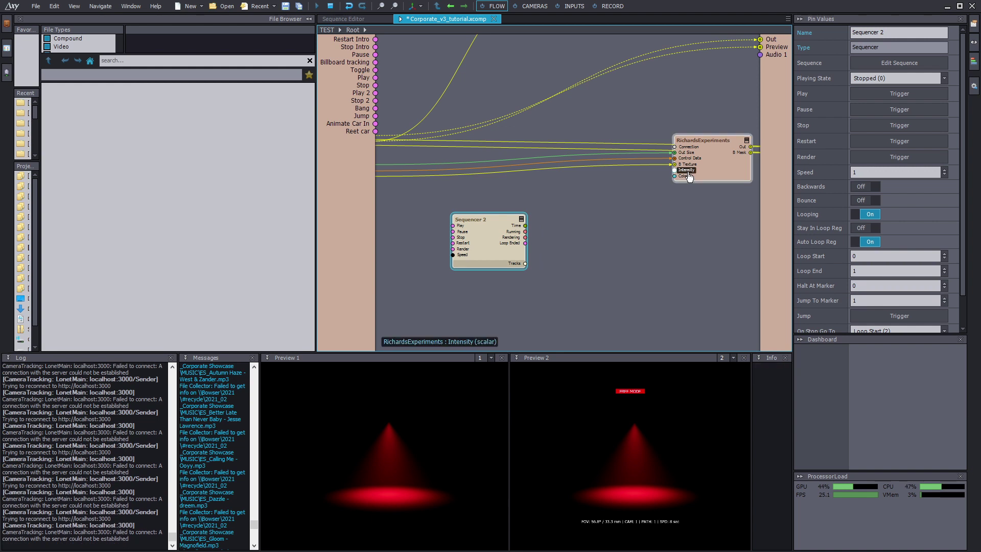
Step: Add a Sequence Color module, feed it from the new Sequencer's Tracks output, and connect its output to RichardsExperiments' Color pin
right_click(586, 233)
left_click(620, 237)
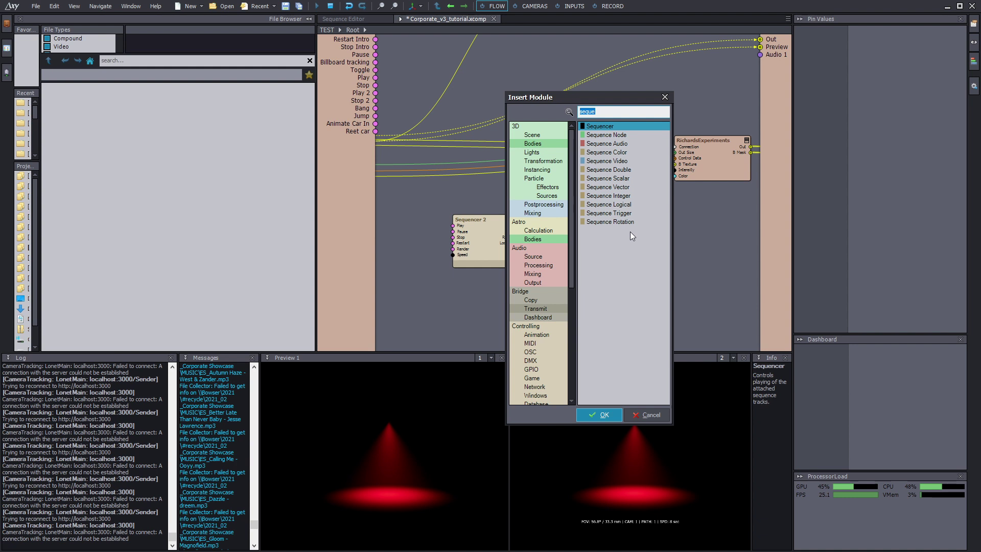
double_click(621, 152)
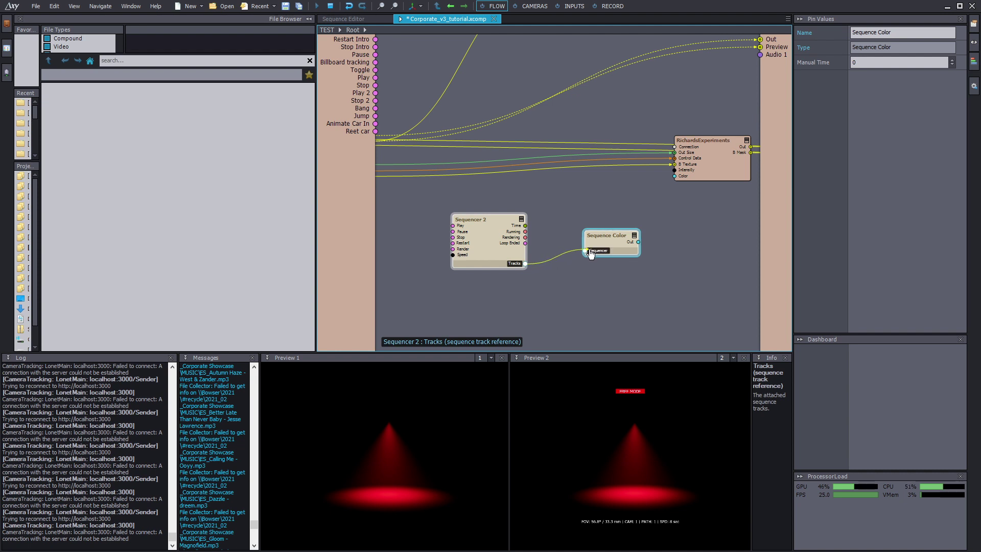
left_click_drag(592, 254, 684, 177)
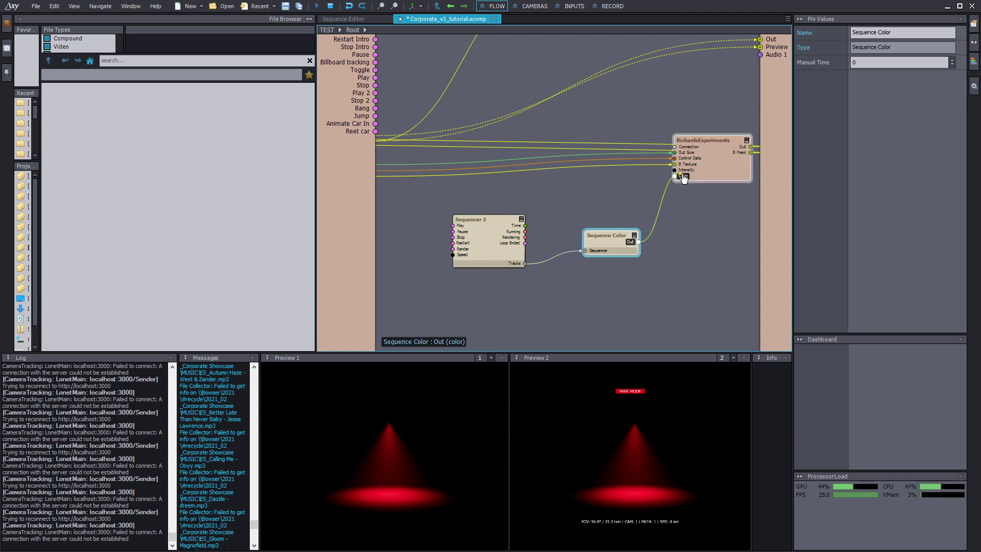
left_click_drag(600, 244, 599, 248)
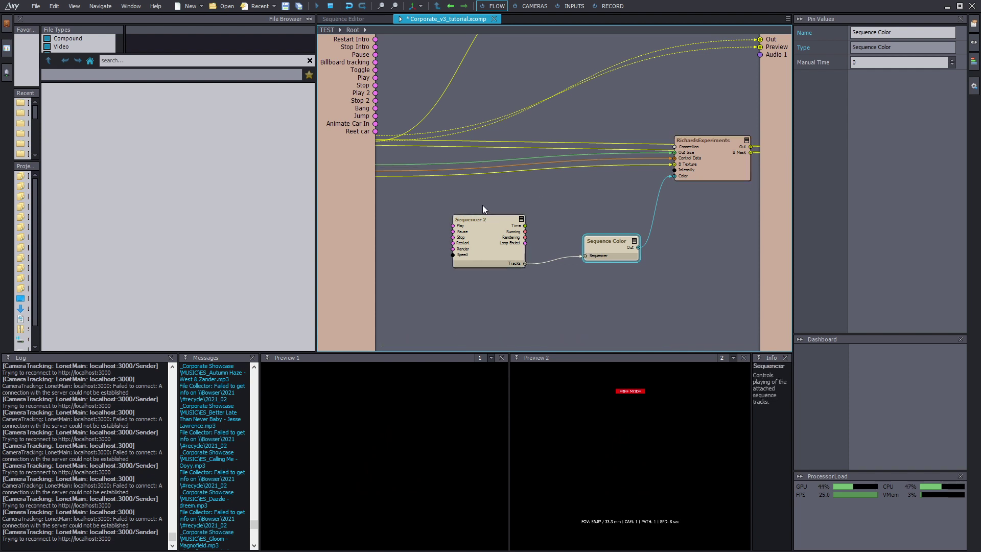
Step: Open the new Sequencer's timeline for key editing and enlarge the height of the Sequence Color track
double_click(500, 221)
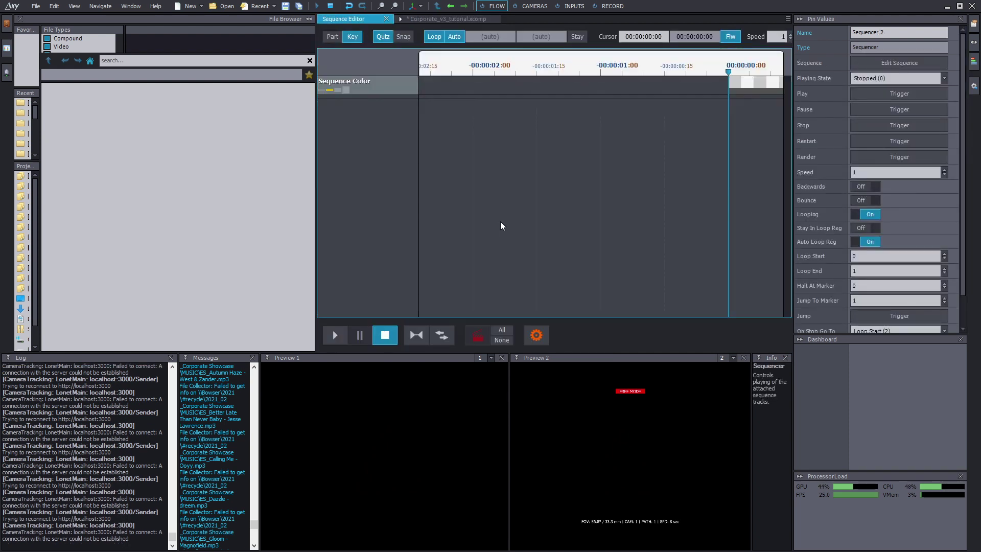
middle_click_drag(700, 167, 538, 174)
left_click_drag(392, 97, 403, 224)
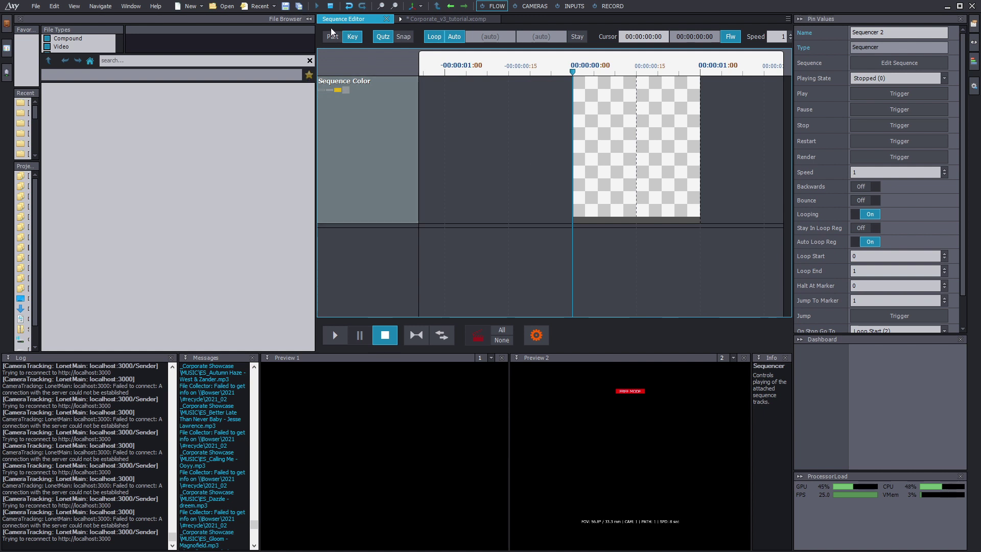
left_click(353, 38)
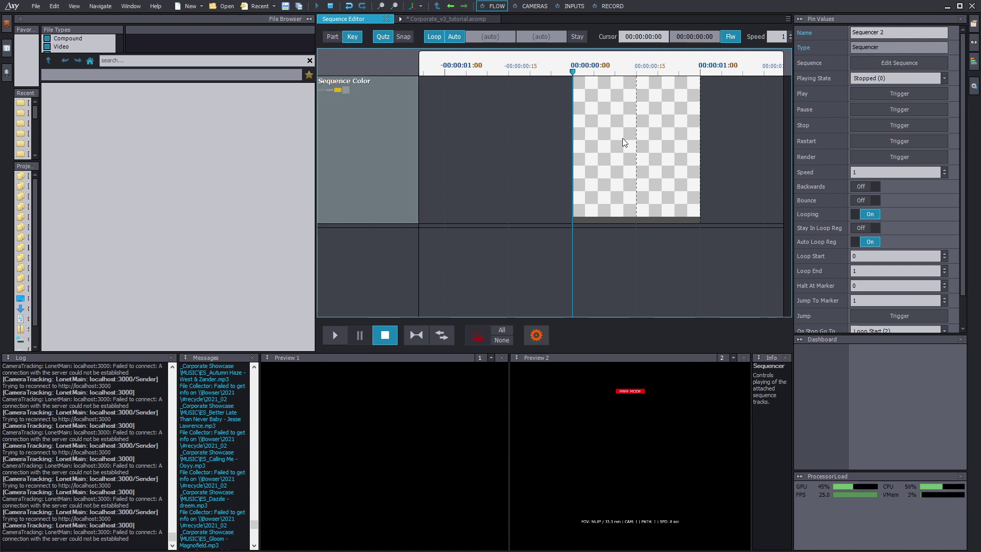
left_click(604, 148)
left_click(598, 249)
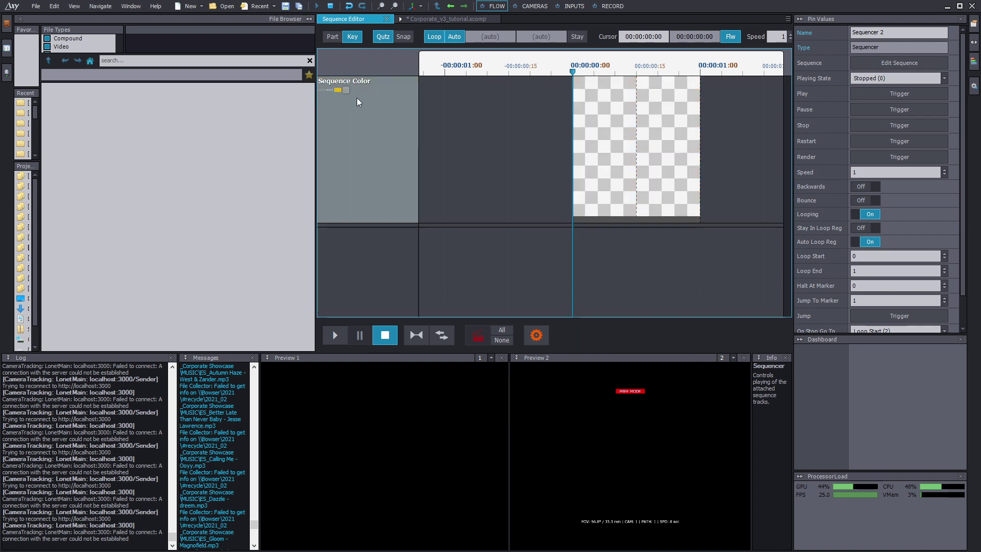
left_click(593, 172)
left_click(609, 261)
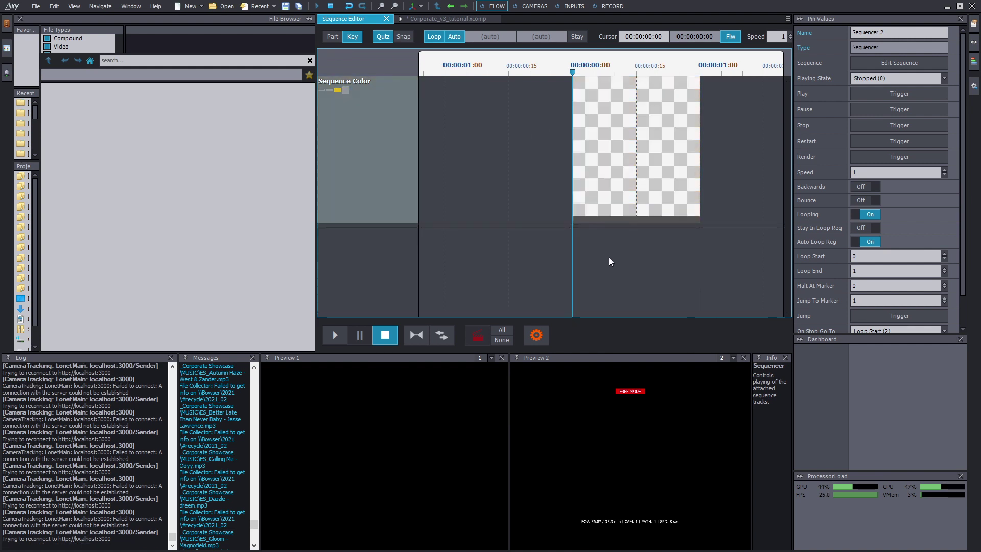
left_click(589, 178)
left_click(611, 232)
double_click(593, 170)
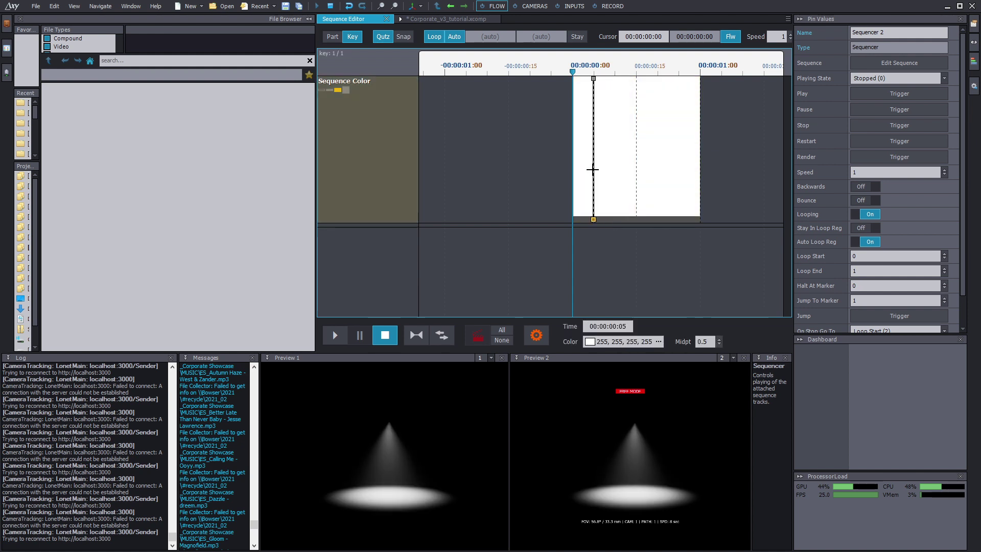
key("Delete")
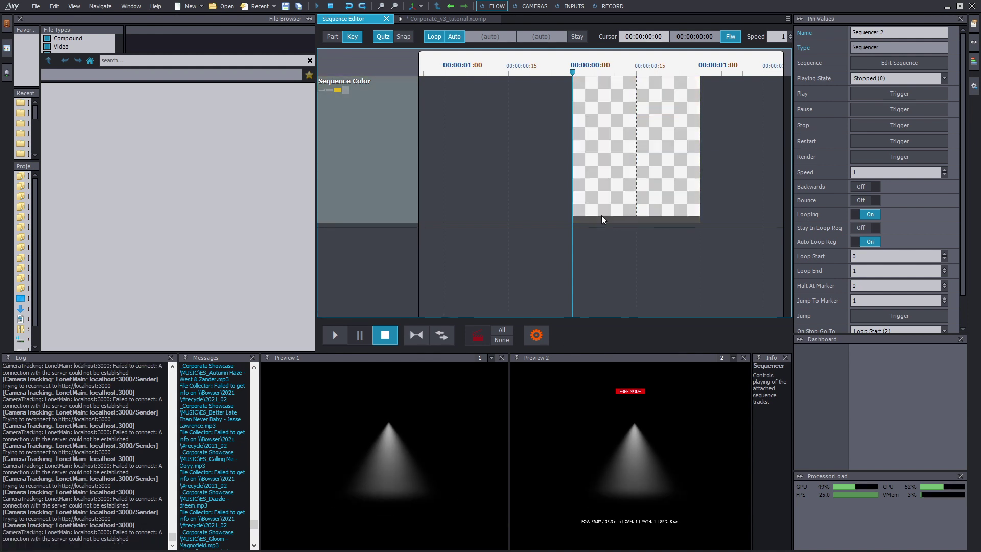
Step: Add a key at 00:00:00:01 on the Sequence Color track and set its colour to pure red (FF0000)
double_click(575, 179)
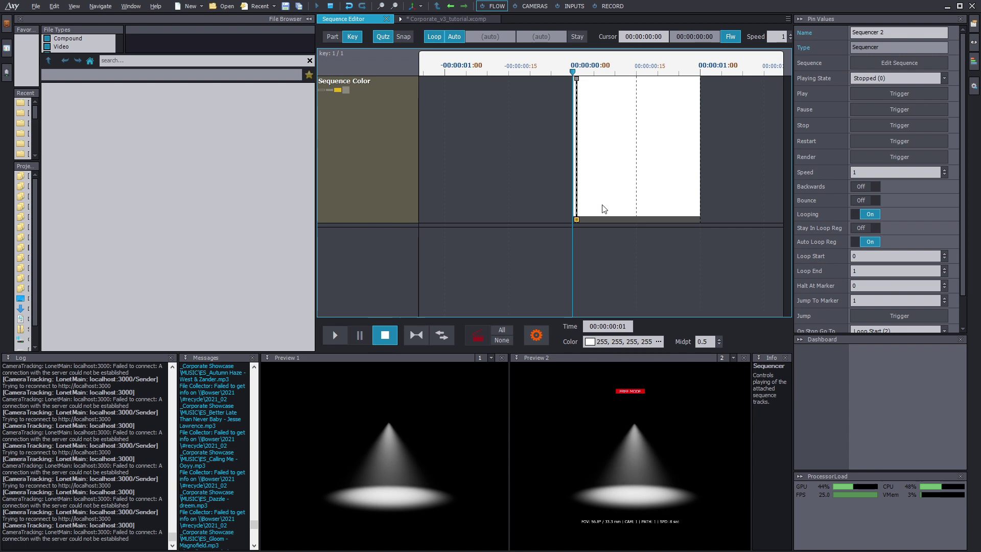
double_click(578, 79)
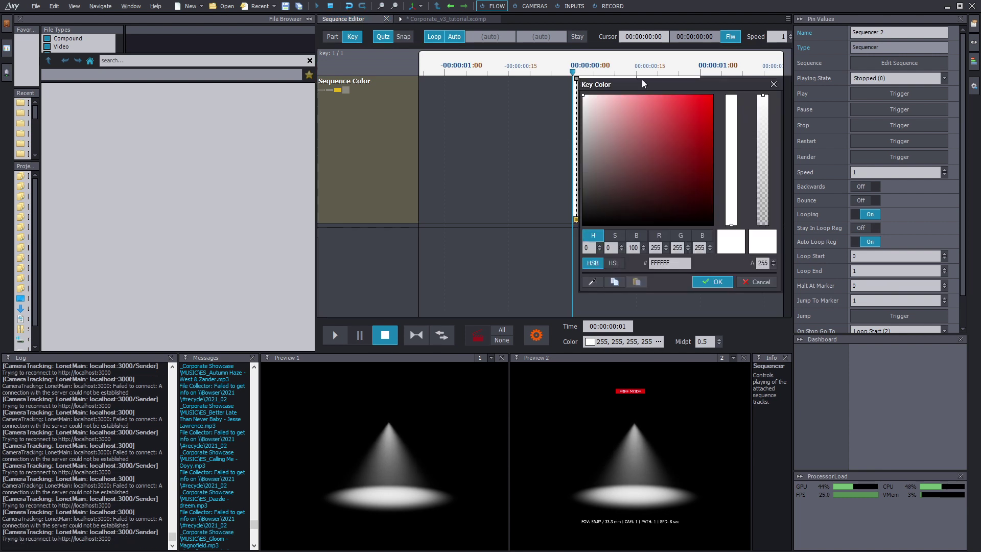
left_click_drag(649, 83, 590, 112)
left_click_drag(571, 157, 667, 121)
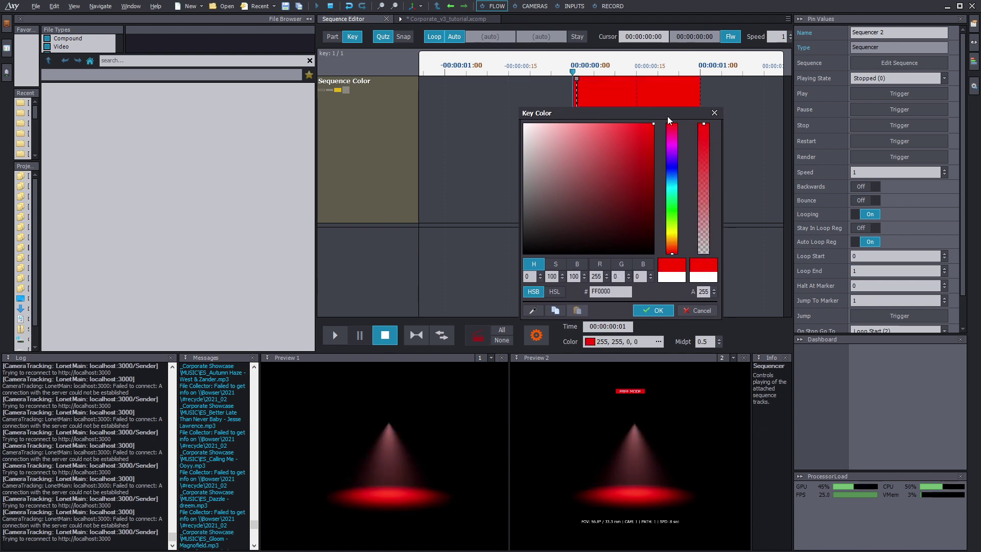
left_click(653, 310)
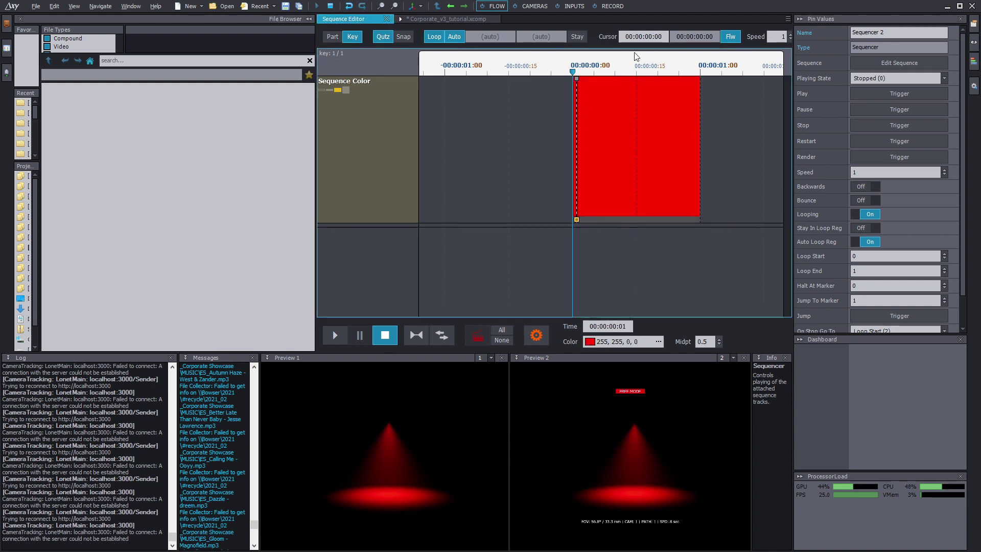
left_click(609, 230)
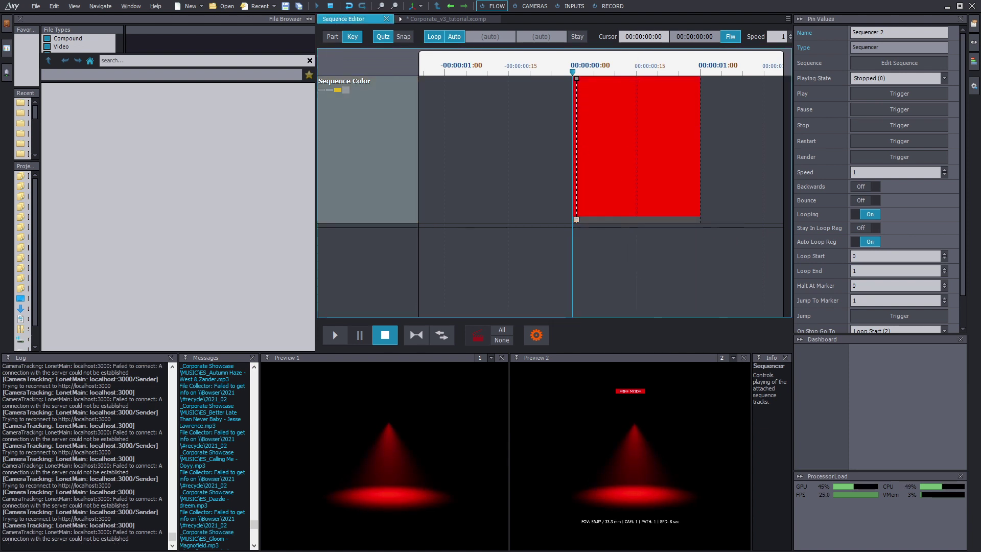
Step: Add a second Sequence Color key at 00:00:00:15 and set its colour to blue (0011FF)
left_click(637, 153)
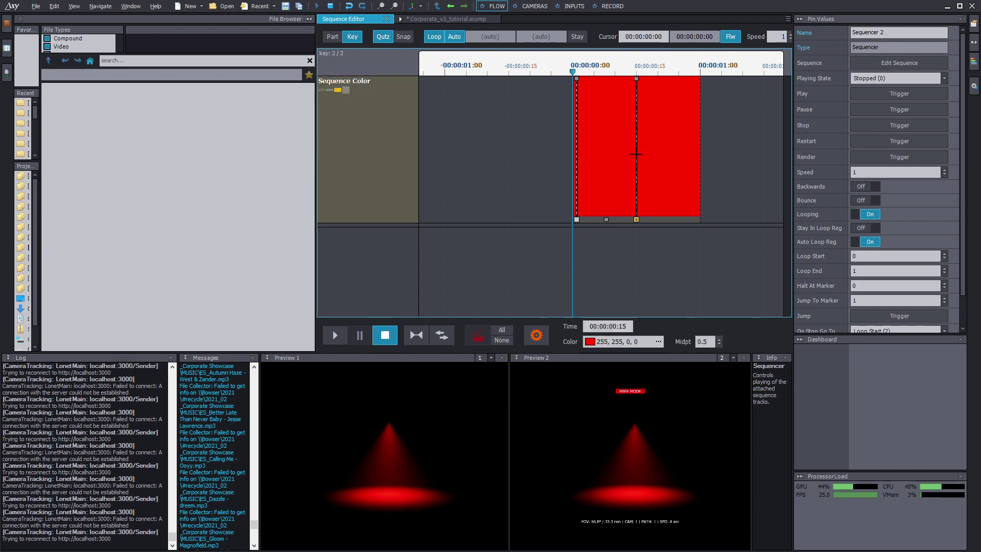
double_click(637, 80)
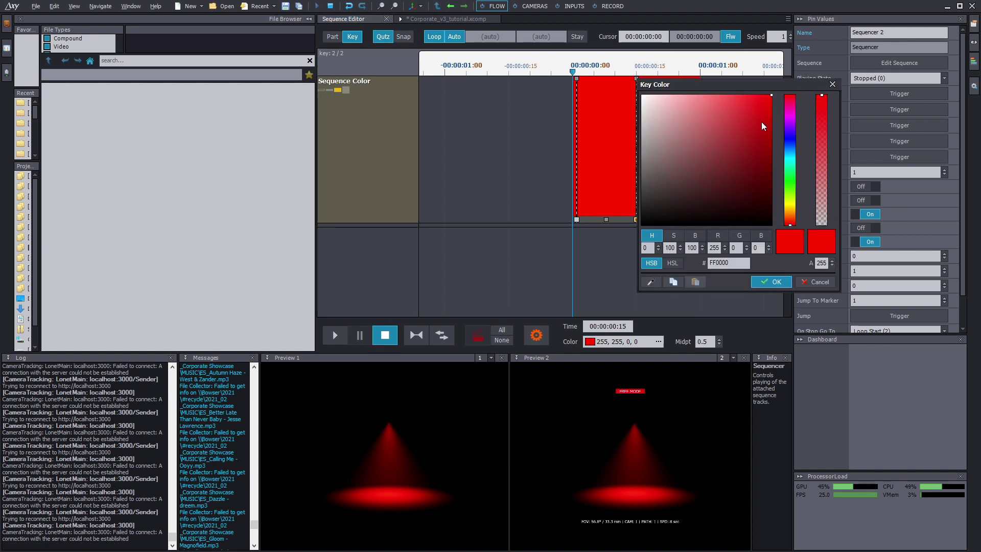
left_click(789, 139)
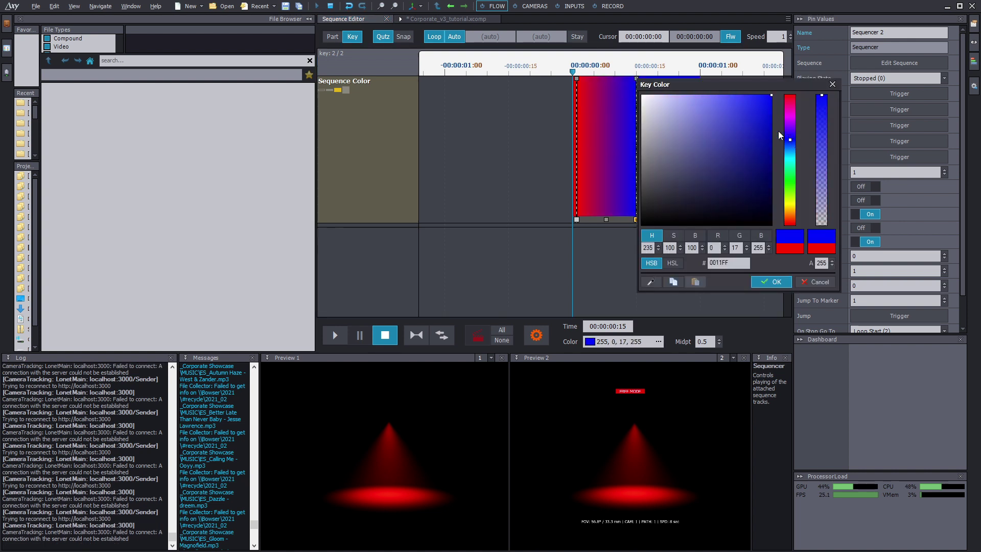
left_click(778, 282)
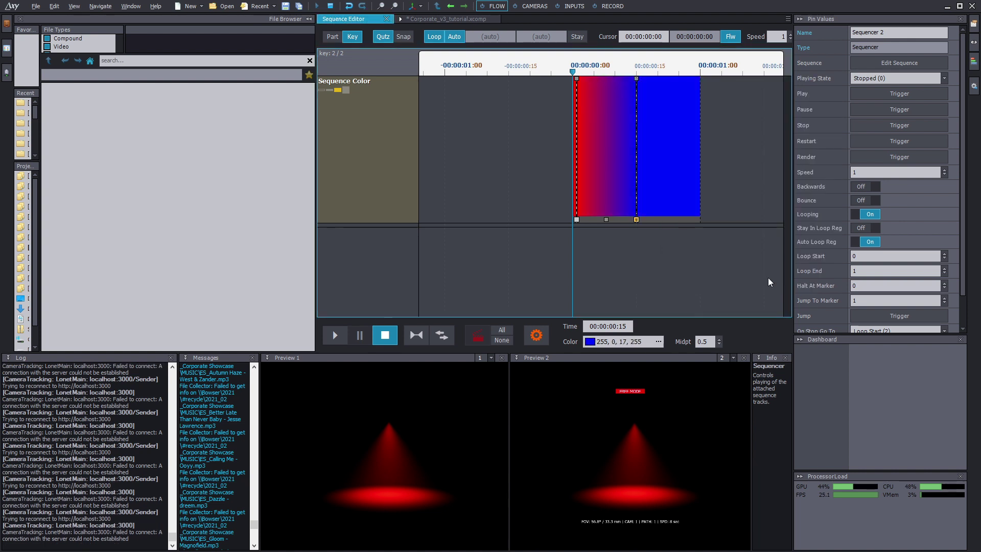
Step: Play the colour sequence to check the light's transition in the previews, and stop playback
left_click(338, 339)
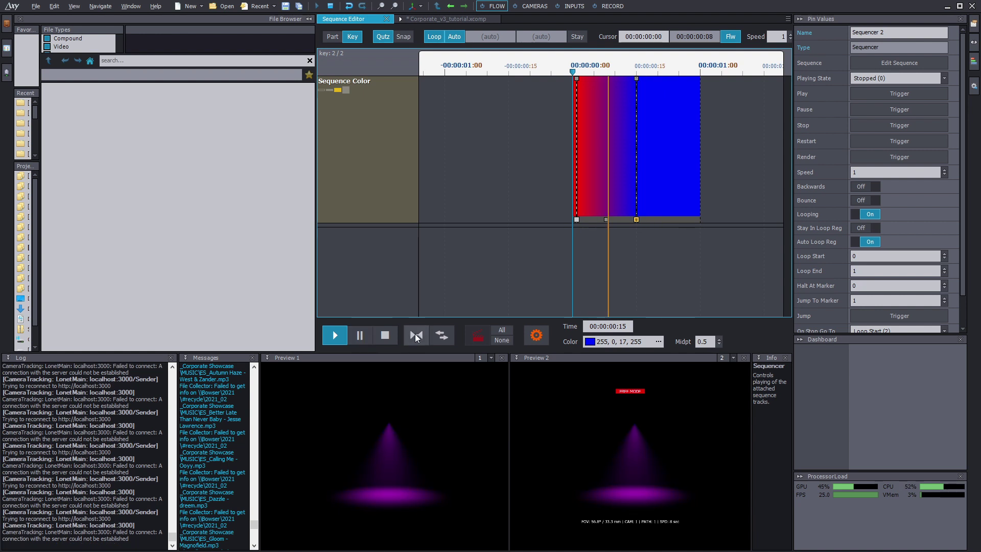
left_click(382, 335)
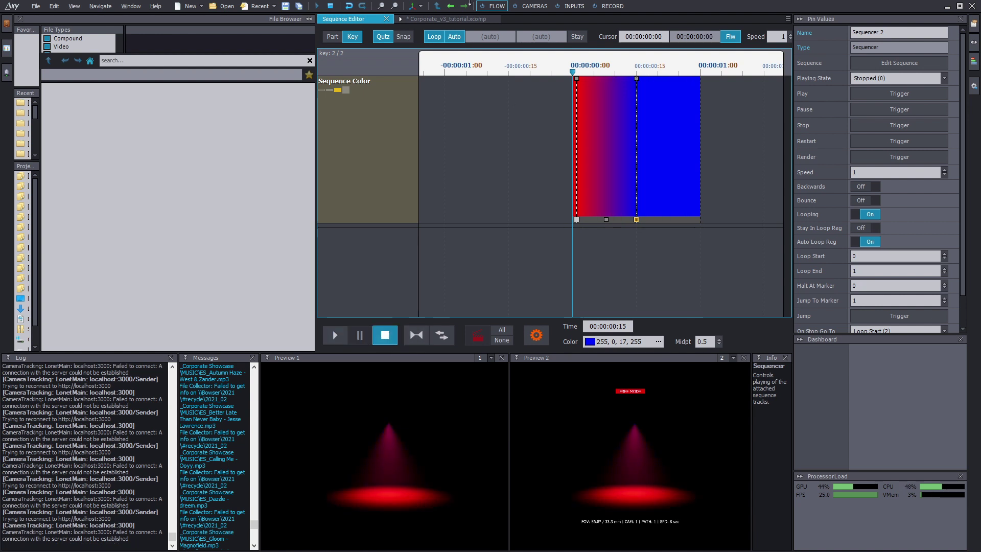
Step: Switch to part editing and extend the end of the Sequence Color part to just past 00:00:02:15
left_click(331, 39)
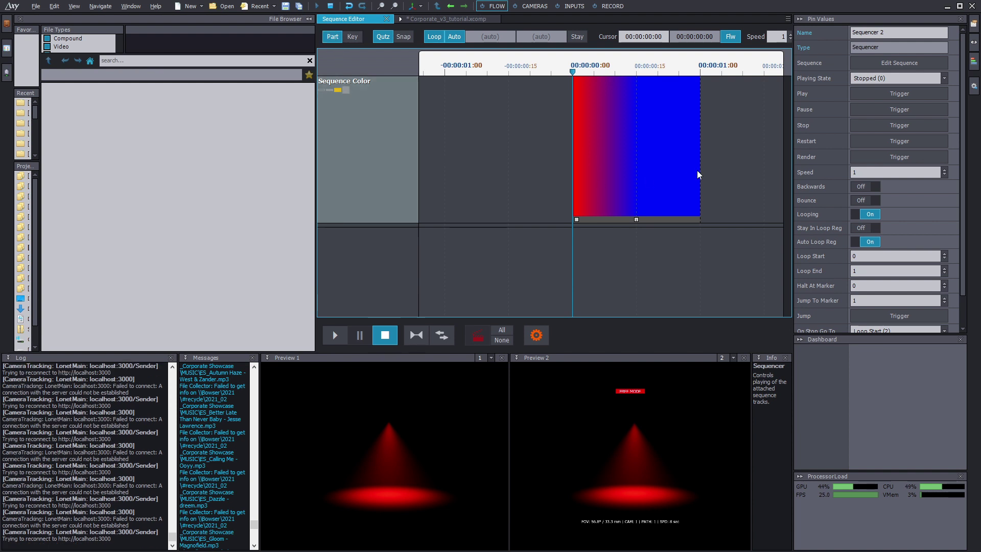
left_click_drag(703, 169, 798, 175)
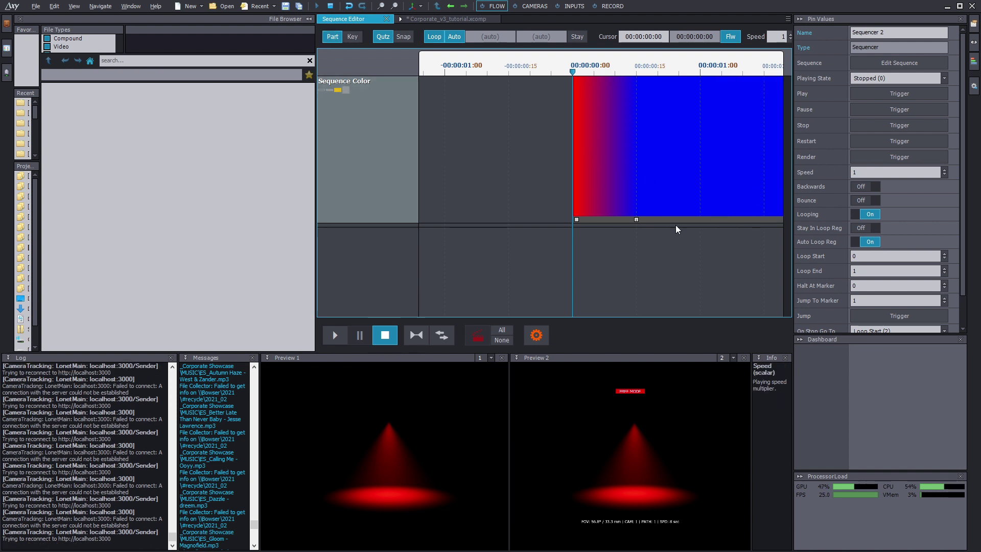
right_click_drag(701, 240, 564, 238)
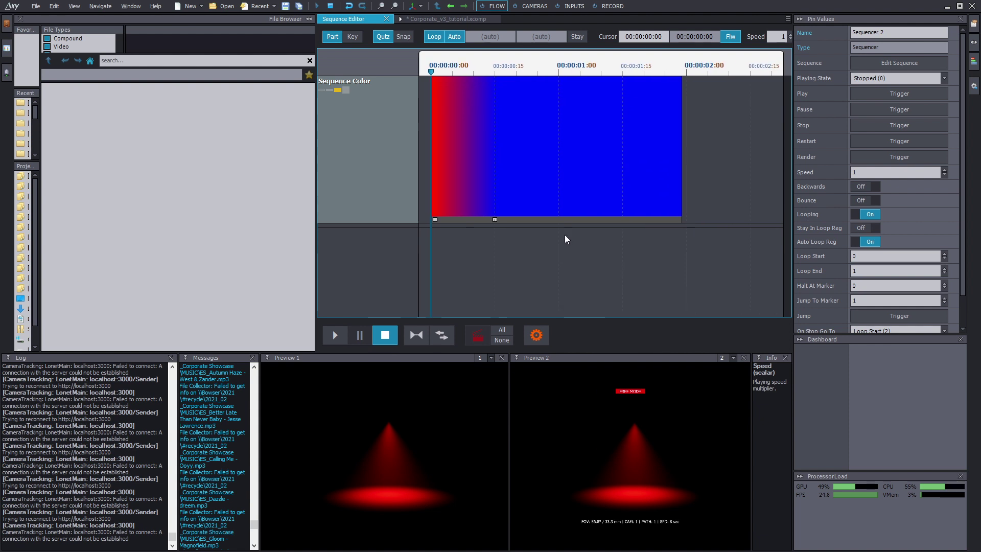
left_click_drag(683, 157, 771, 156)
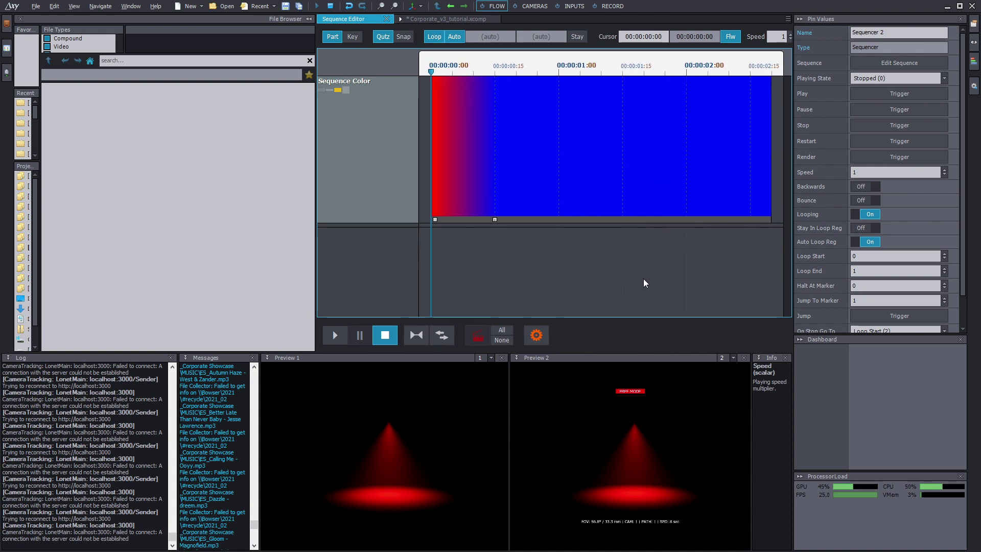
Step: Extend the end of the Sequence Color part to 00:00:02:29
right_click_drag(654, 272, 663, 269)
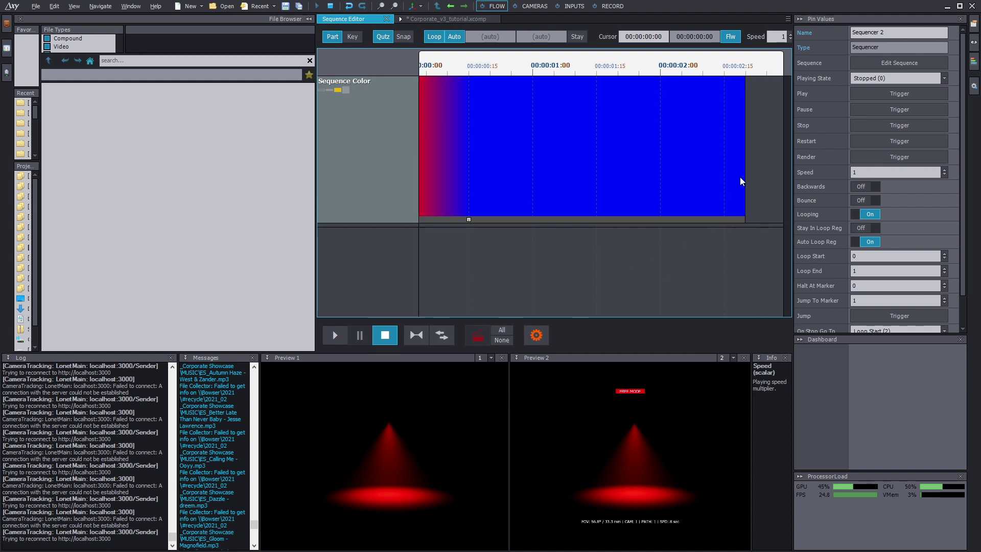
left_click_drag(742, 181, 785, 169)
scroll(580, 270, "up", 1)
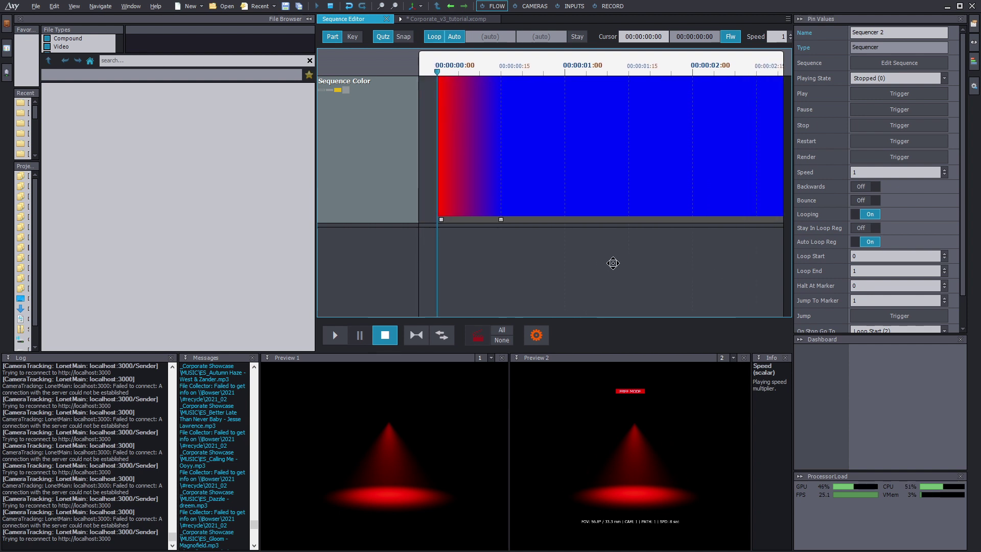
Step: Switch to key editing and move the blue Sequence Color key to 00:00:02:00
left_click(495, 220)
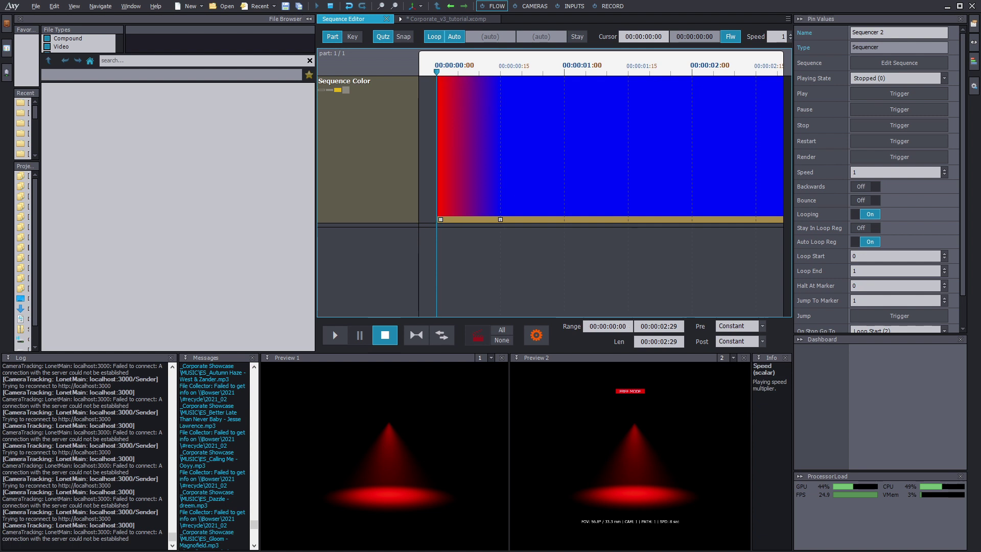
left_click(501, 239)
left_click(501, 220)
left_click(353, 37)
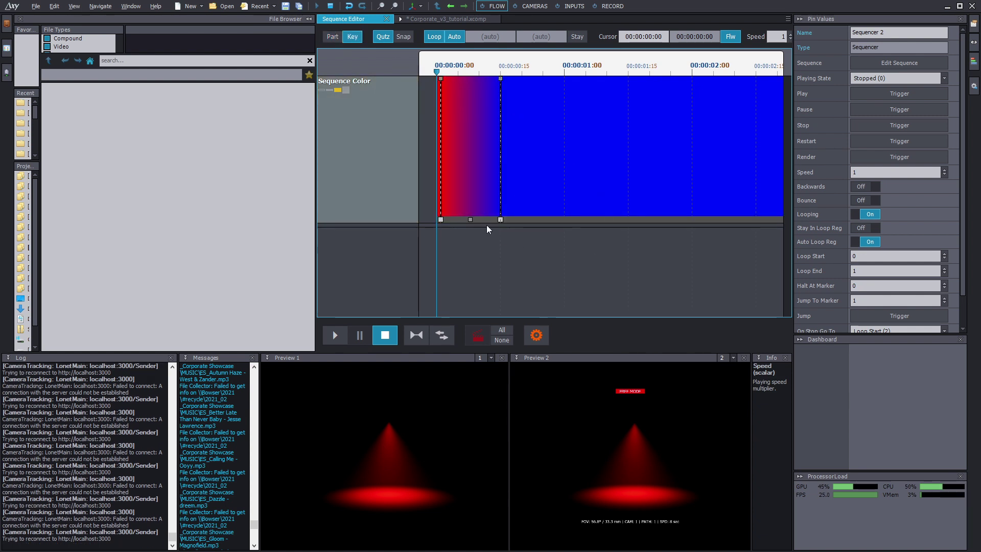
left_click(500, 220)
left_click_drag(500, 220, 696, 220)
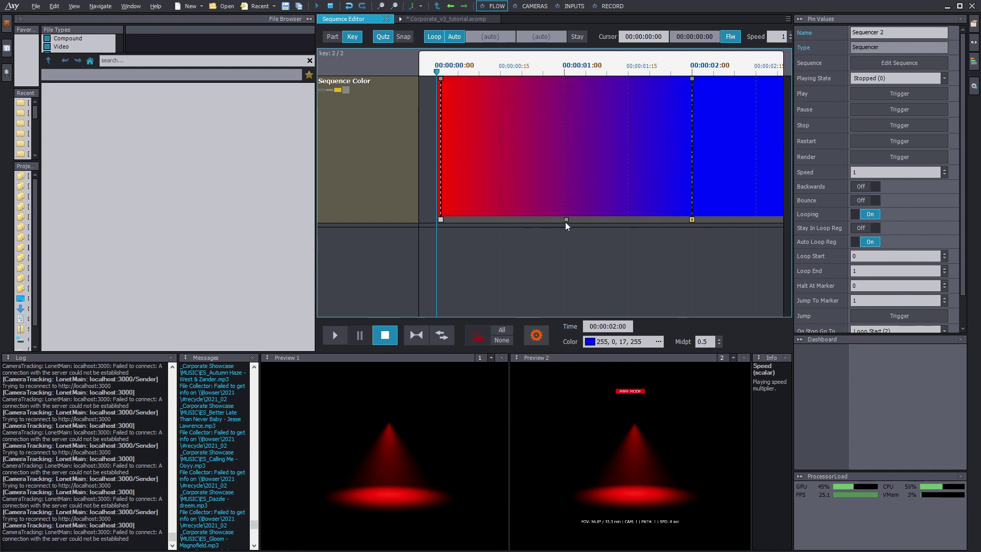
Step: Shift the midpoint between the red and blue keys to 0.99, play the sequence to check the transition, and stop it
left_click_drag(566, 220, 690, 220)
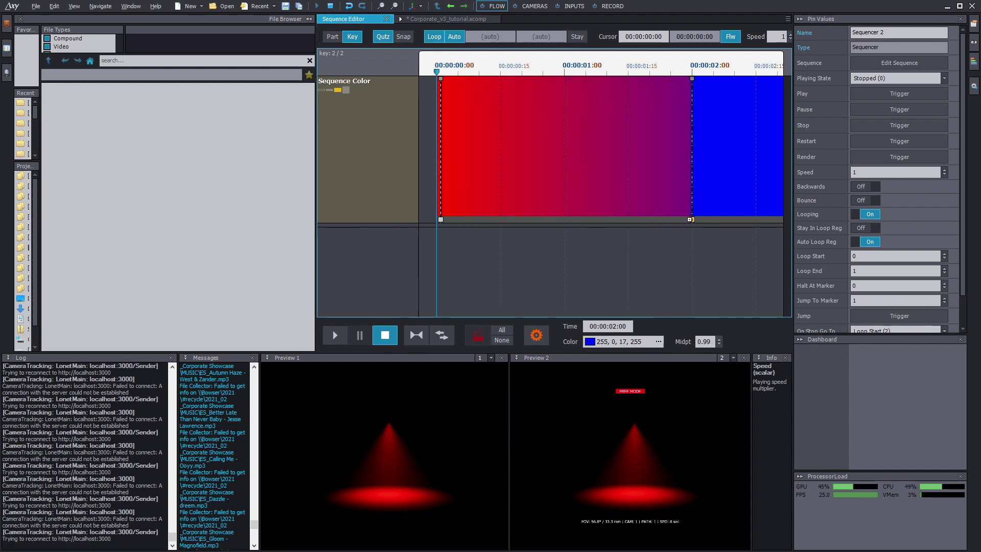
left_click(334, 336)
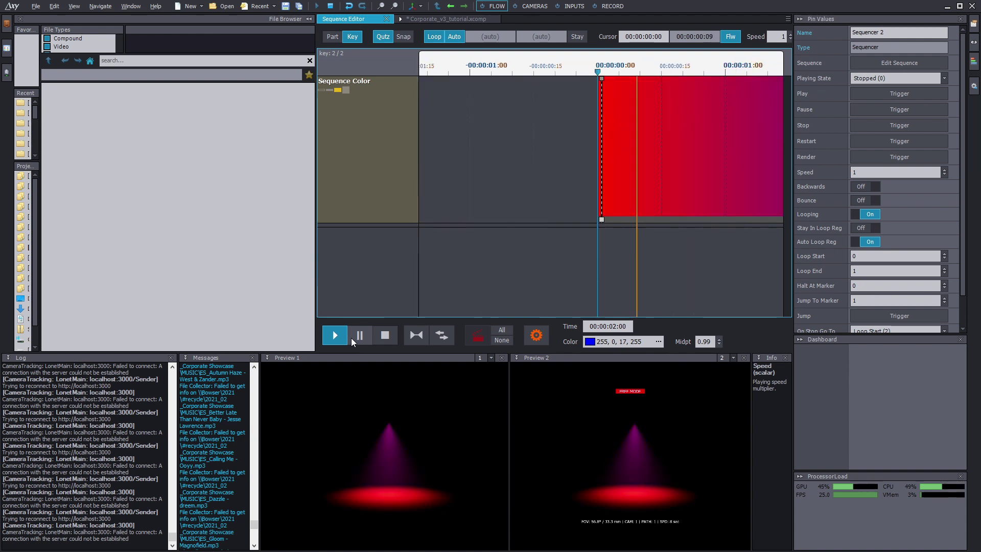
left_click(386, 335)
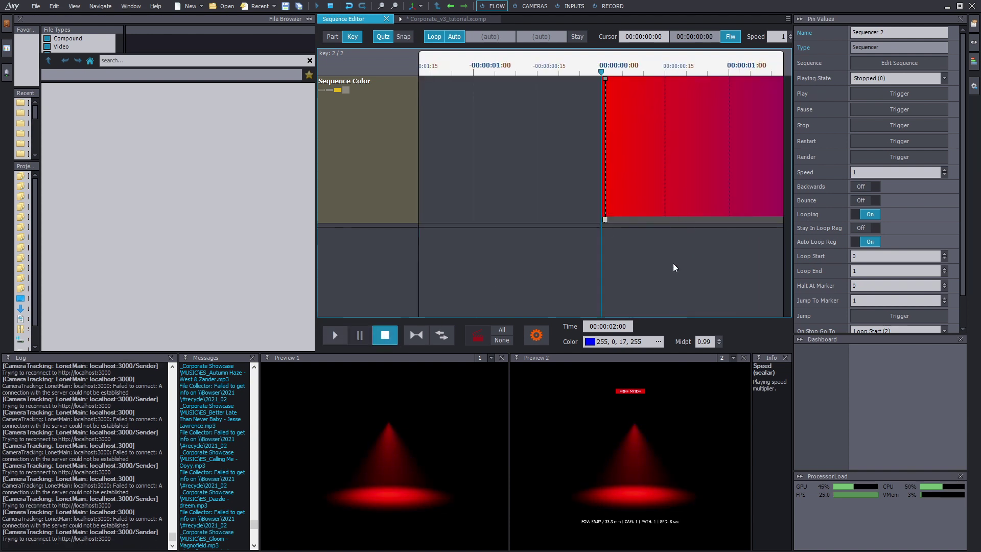
Step: In part editing, extend the Sequence Color part's end to 00:00:04:00, play the sequence to check the colour change, and stop it
middle_click_drag(711, 259, 462, 258)
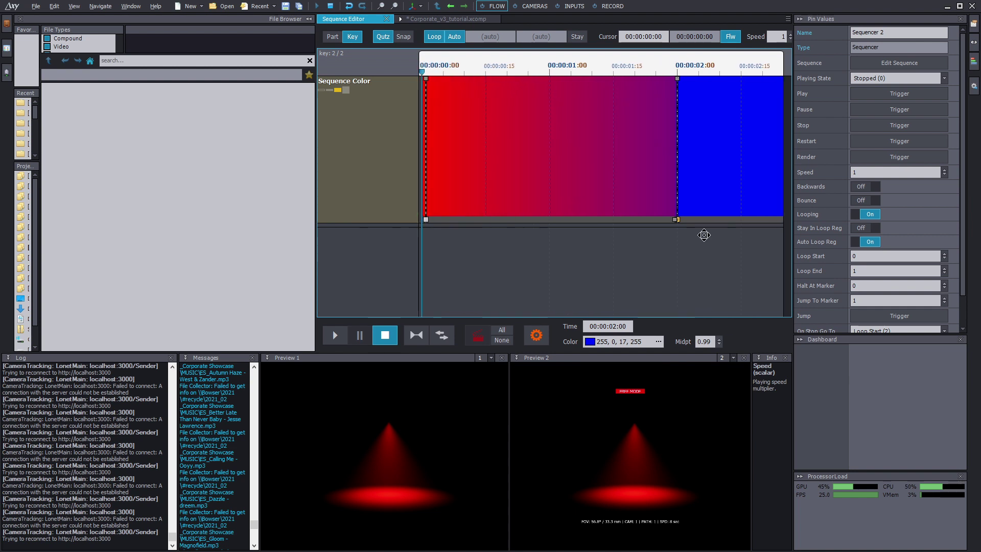
middle_click_drag(704, 235, 488, 246)
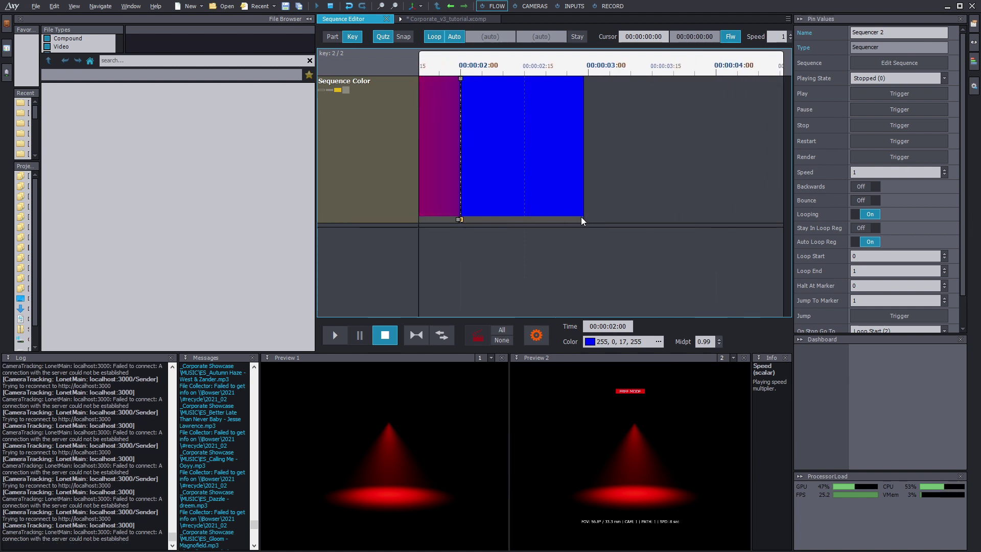
left_click(333, 37)
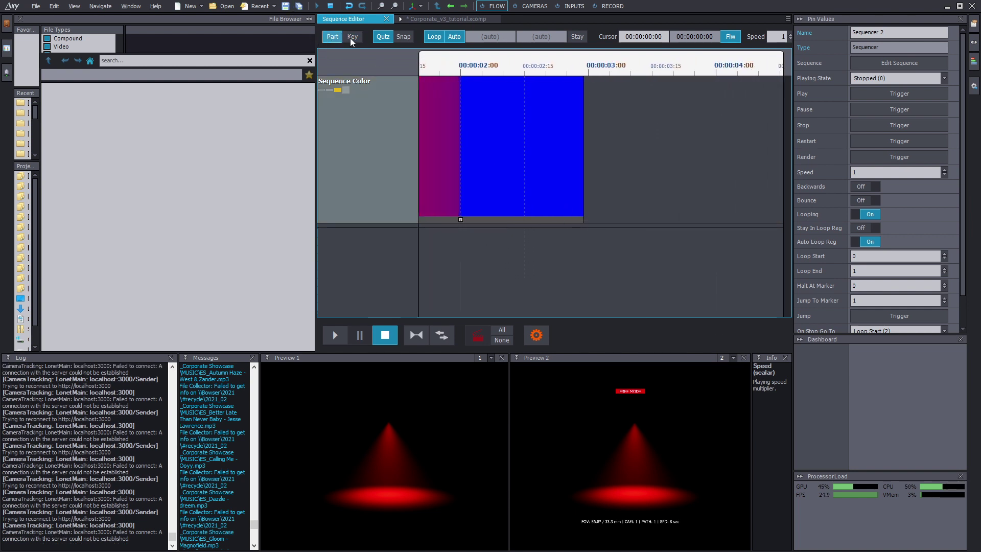
left_click_drag(585, 218, 716, 217)
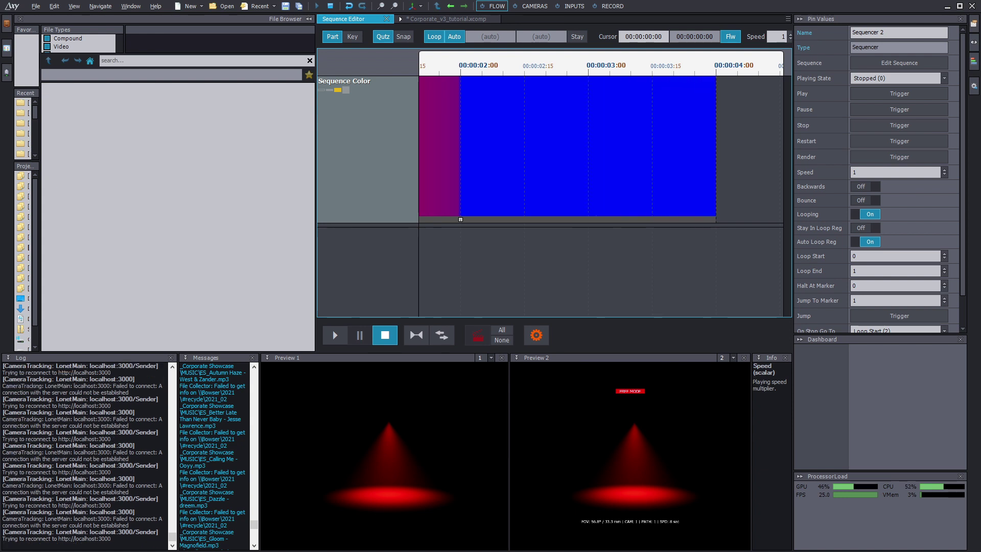
left_click(331, 338)
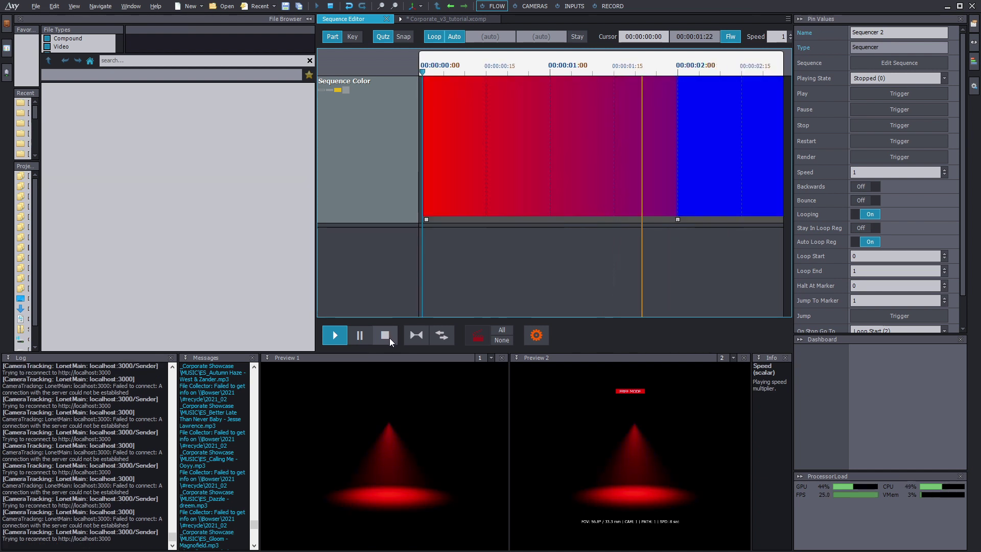
left_click(390, 338)
Step: Insert a Sequence Scalar module in the Corporate_v3_tutorial flow, linking Sequencer 2's Tracks to it and its output to the RichardsExperiments Intensity pin
left_click(435, 20)
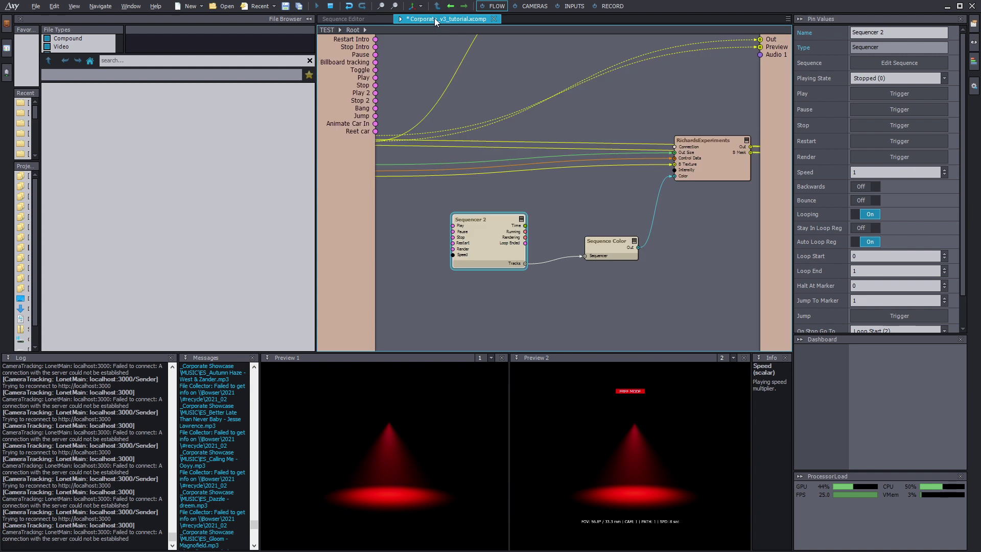
right_click(559, 216)
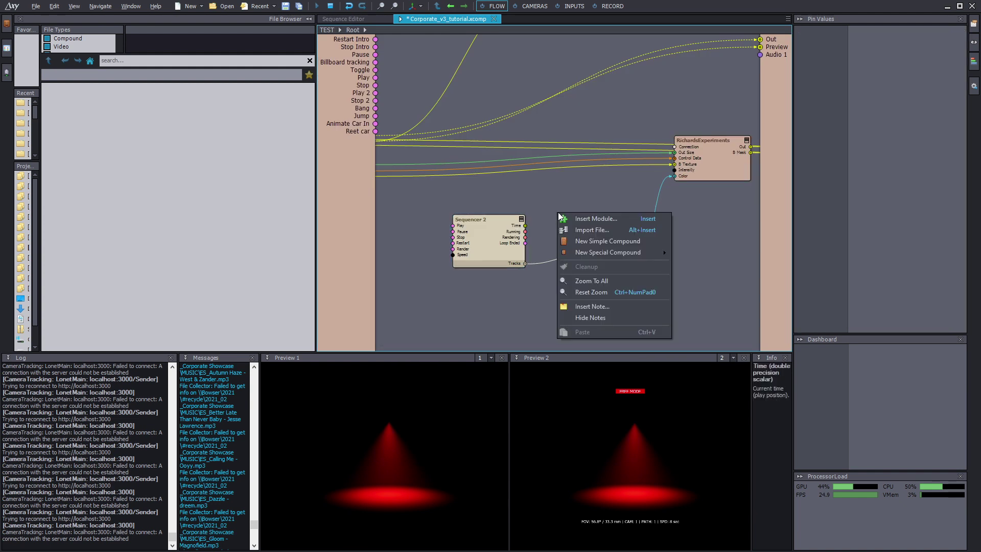
left_click(608, 219)
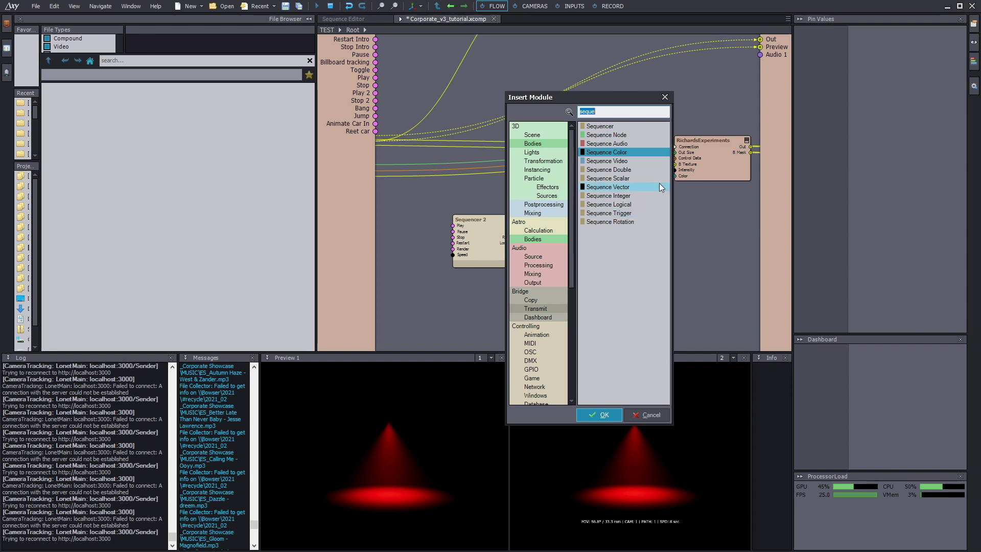
double_click(633, 178)
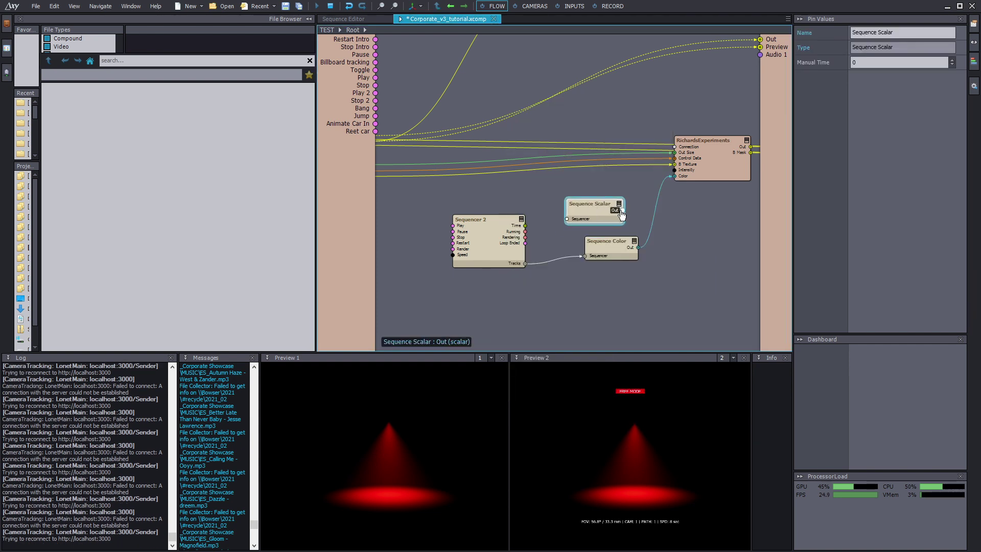
left_click_drag(663, 183, 674, 170)
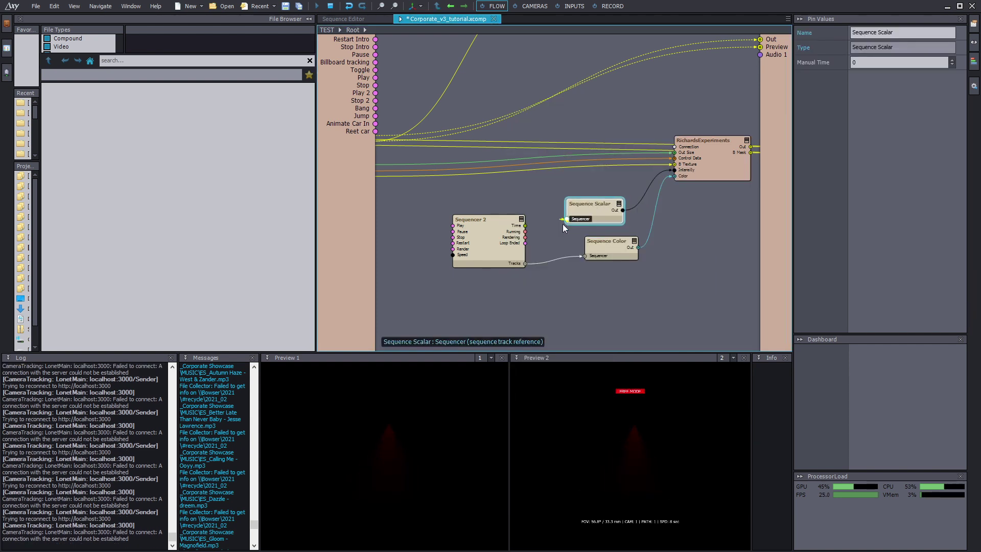
Step: Open Sequencer 2's sequence and add a Sequence Scalar key with value 0 at 00:00:00:01
double_click(488, 217)
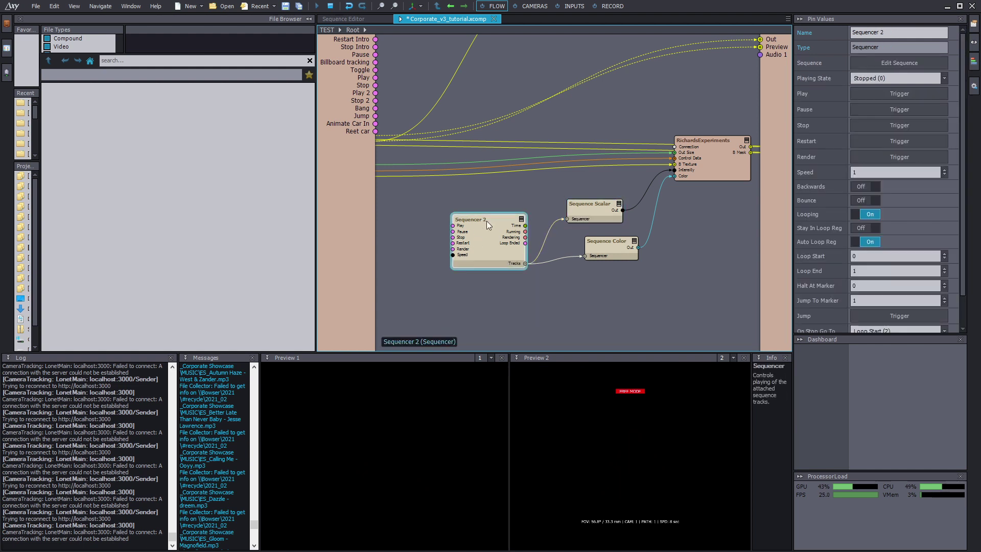
left_click_drag(383, 248, 383, 296)
middle_click_drag(557, 250, 463, 255)
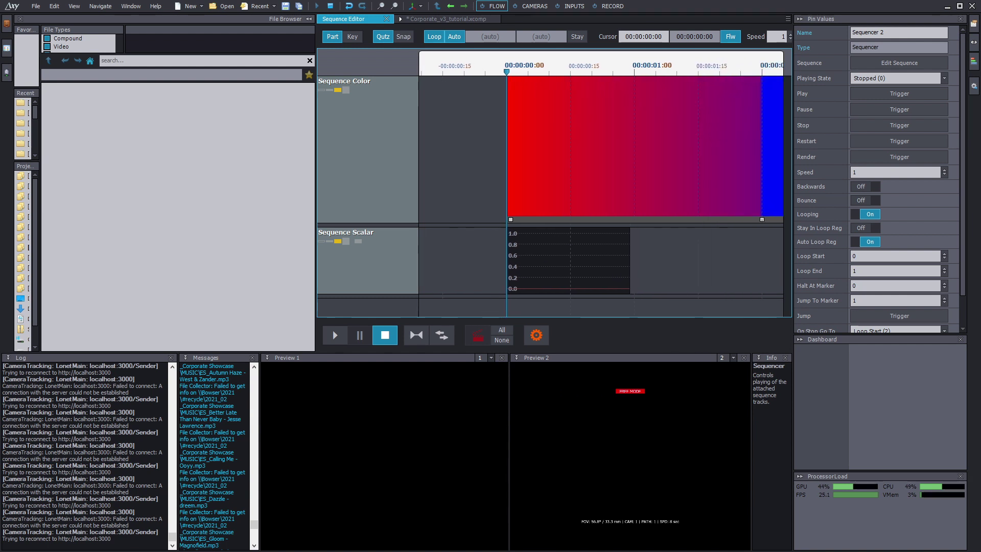
left_click(517, 293)
left_click(516, 287)
left_click(517, 287)
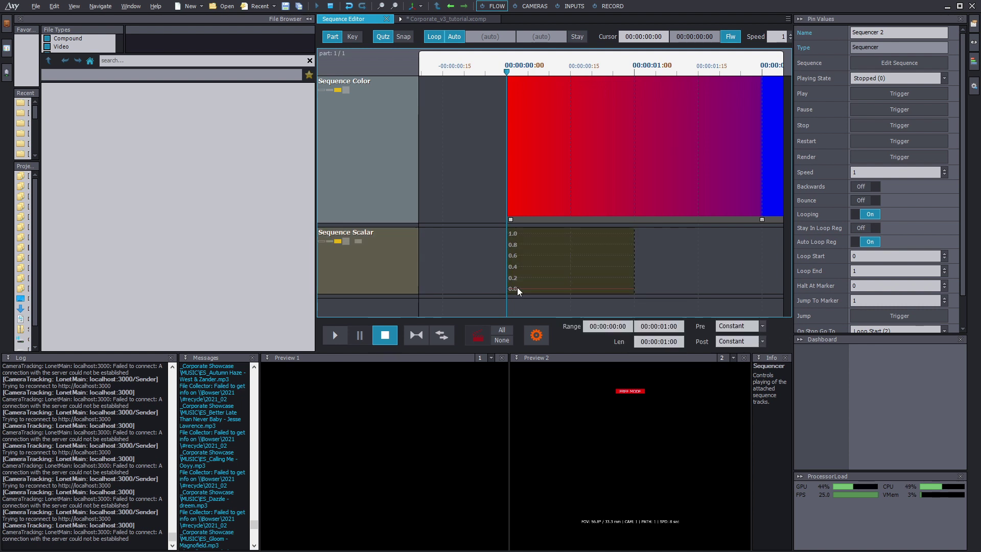
left_click(353, 37)
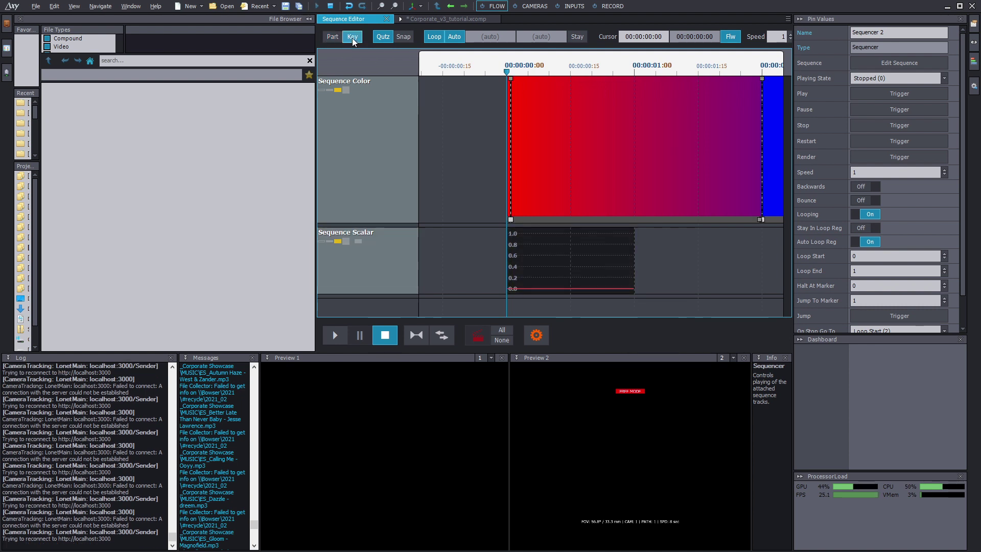
left_click(510, 289)
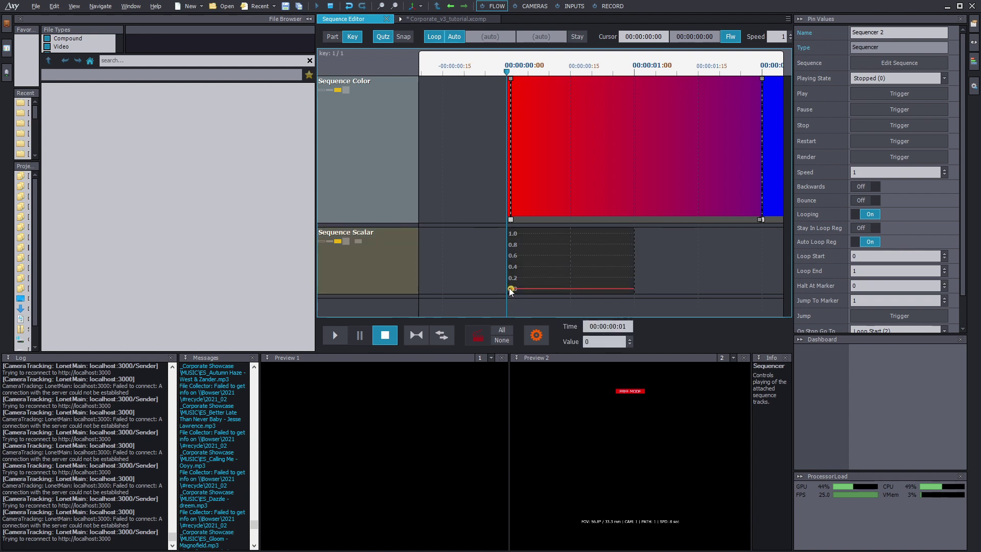
Step: Add a second Sequence Scalar key at 00:00:00:28 with a value of about 1.025, and play the sequence to check the intensity ramp
left_click(621, 288)
left_click_drag(622, 274, 622, 224)
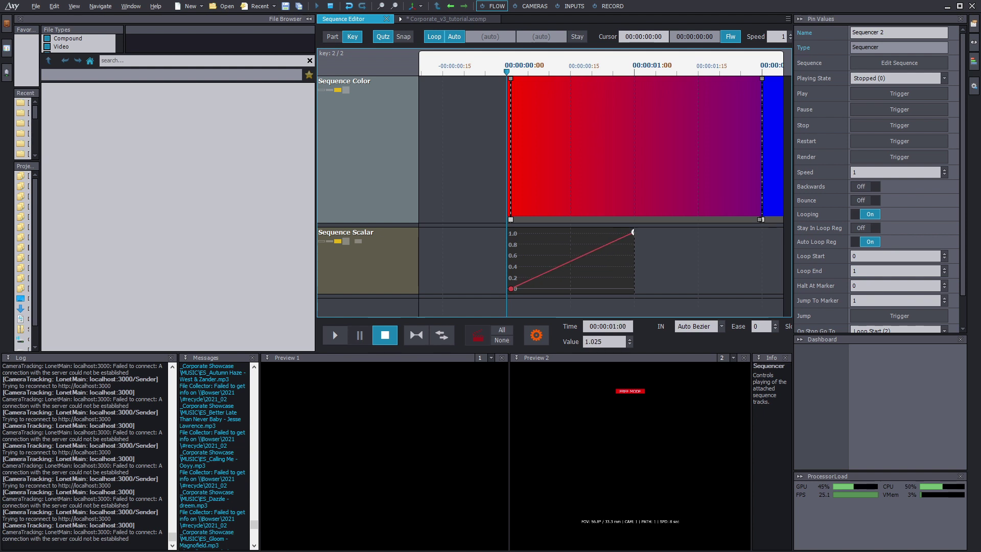
left_click_drag(628, 232, 626, 232)
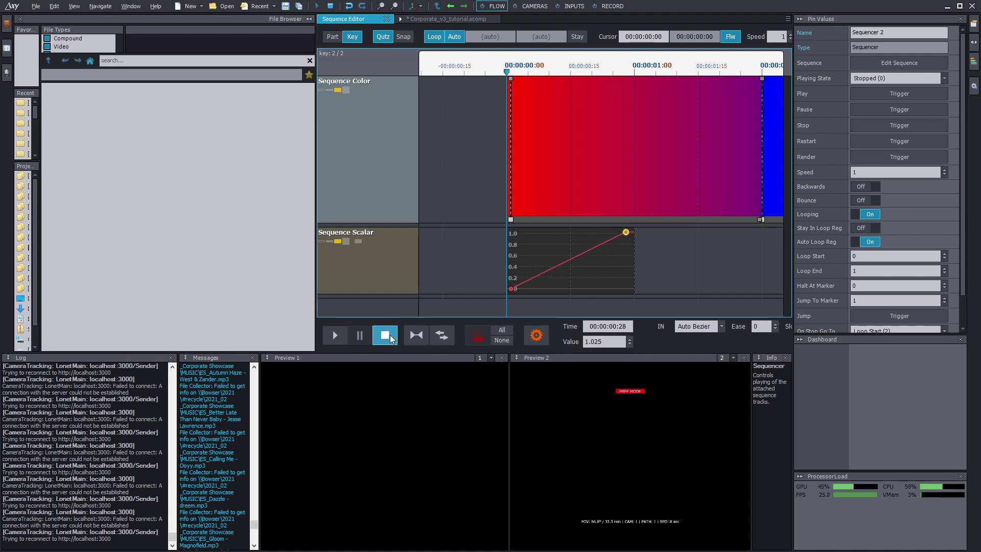
left_click(334, 339)
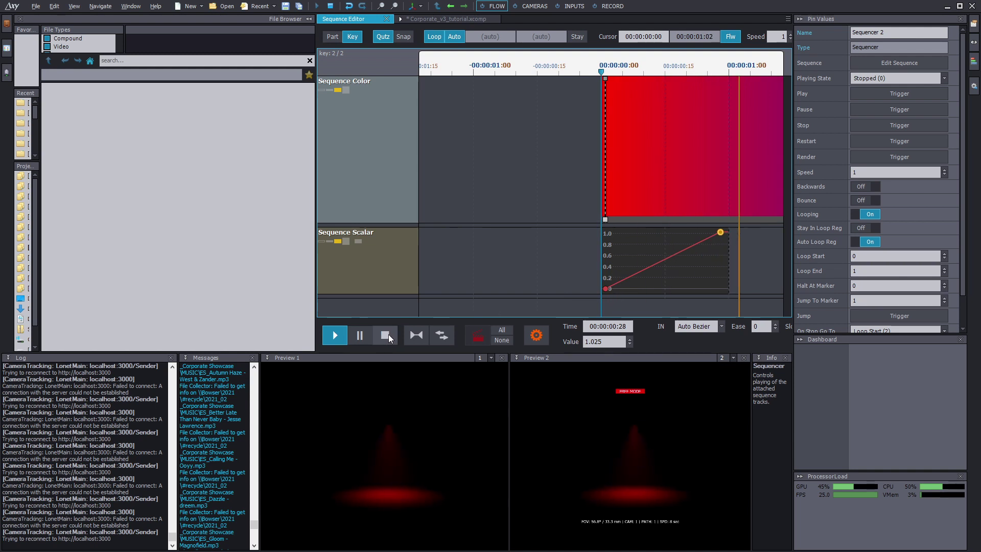
left_click(388, 335)
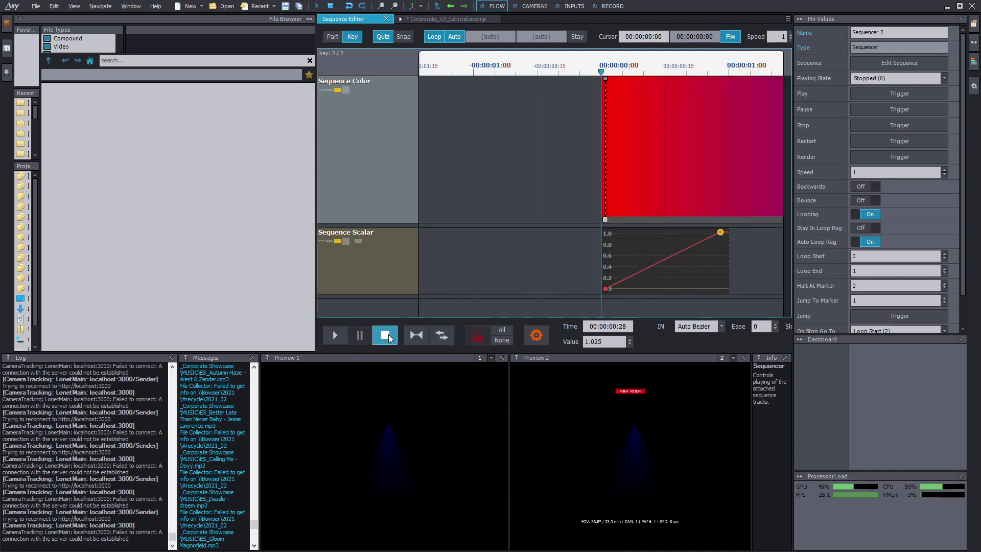
Step: Switch to part editing and extend the end of the Sequence Scalar part to 00:00:03:00
middle_click_drag(562, 269, 461, 280)
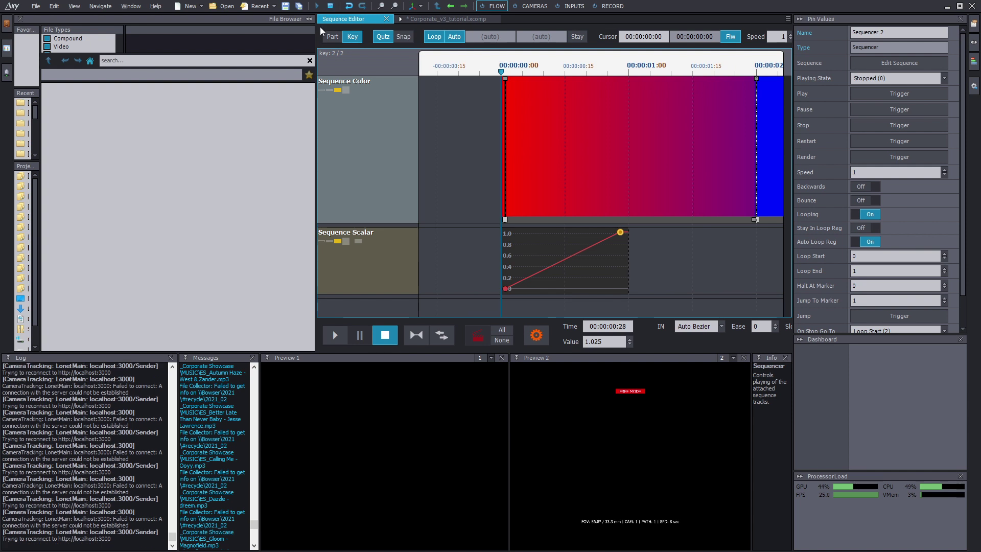
left_click(333, 37)
left_click_drag(632, 262, 718, 258)
Step: Add two more rising Sequence Scalar keys, one just after 00:00:01:15 and one at 00:00:02:00 with value about 8.758, and play the sequence
scroll(542, 252, "down", 3)
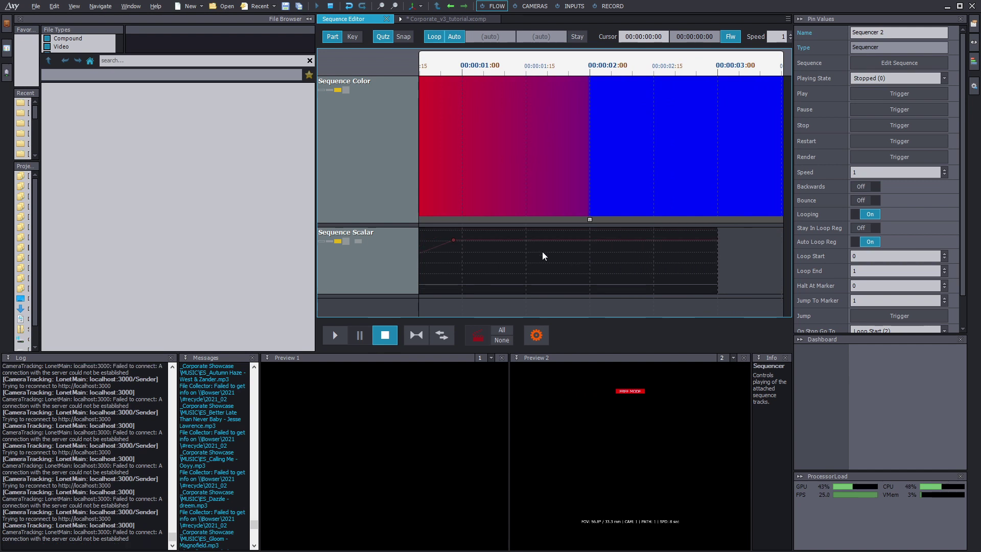
scroll(542, 253, "up", 3)
scroll(541, 253, "down", 3)
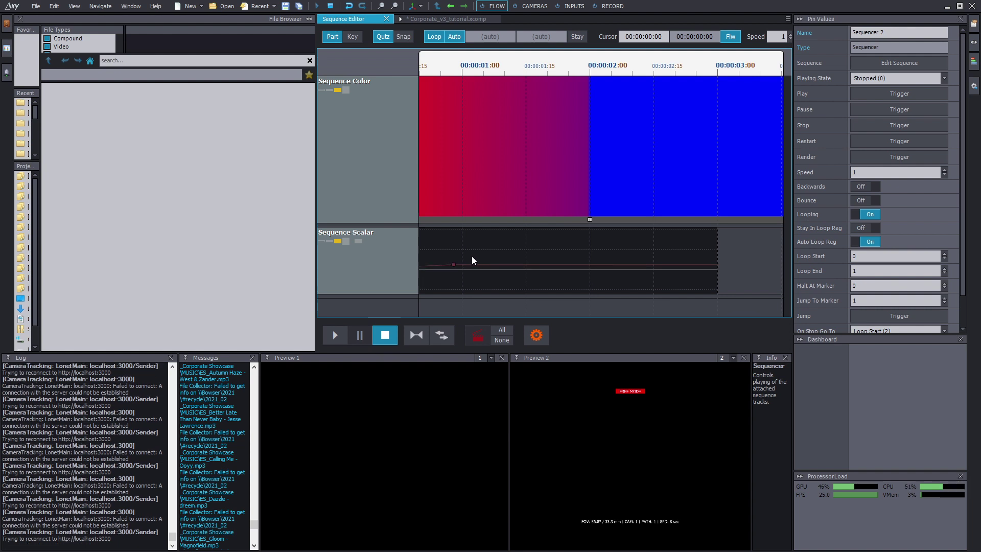
left_click(526, 265)
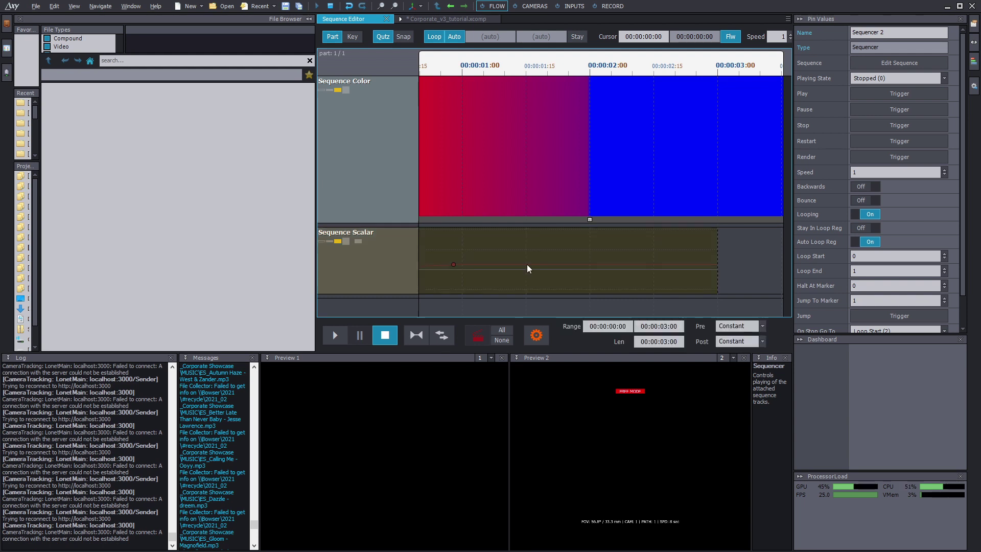
left_click(355, 40)
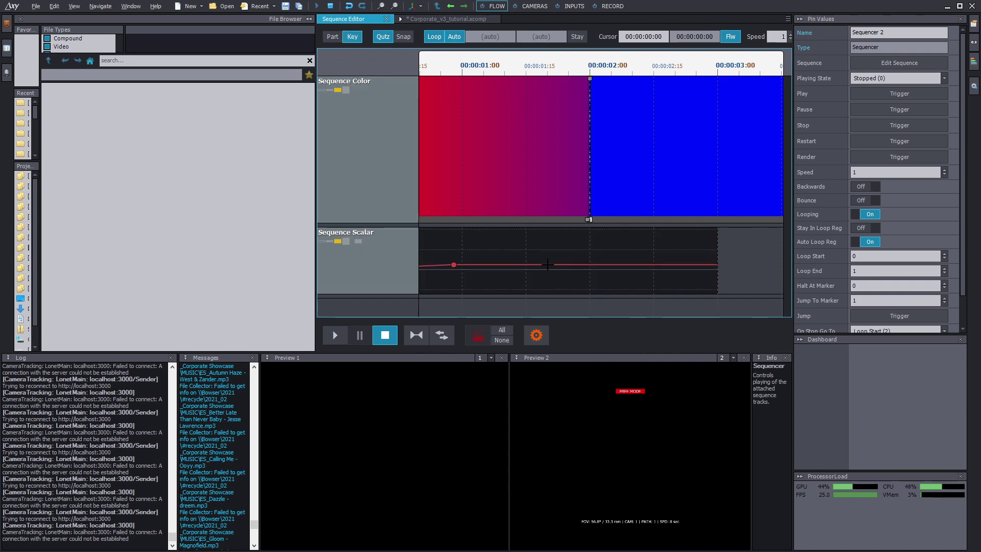
left_click(548, 264)
left_click_drag(548, 266, 590, 229)
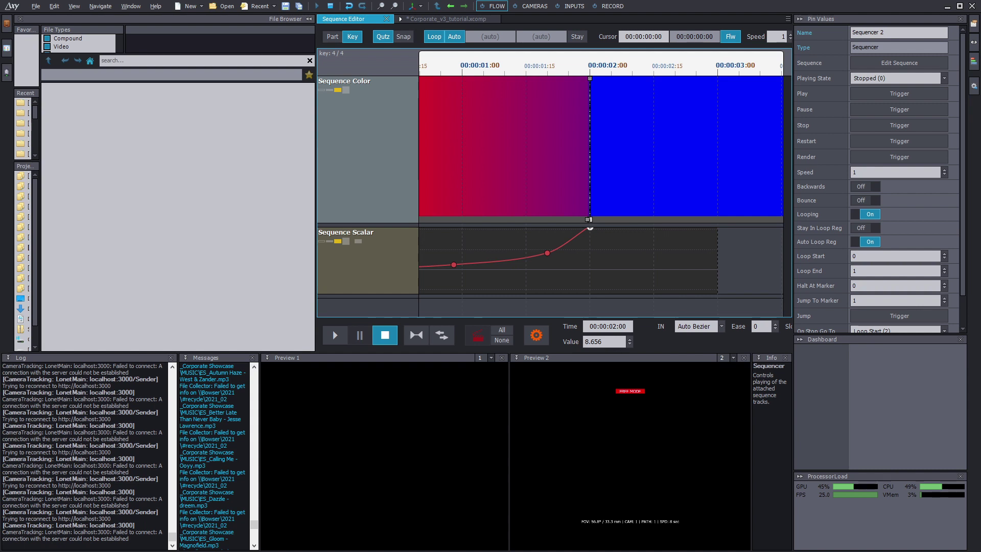
left_click_drag(590, 228, 591, 231)
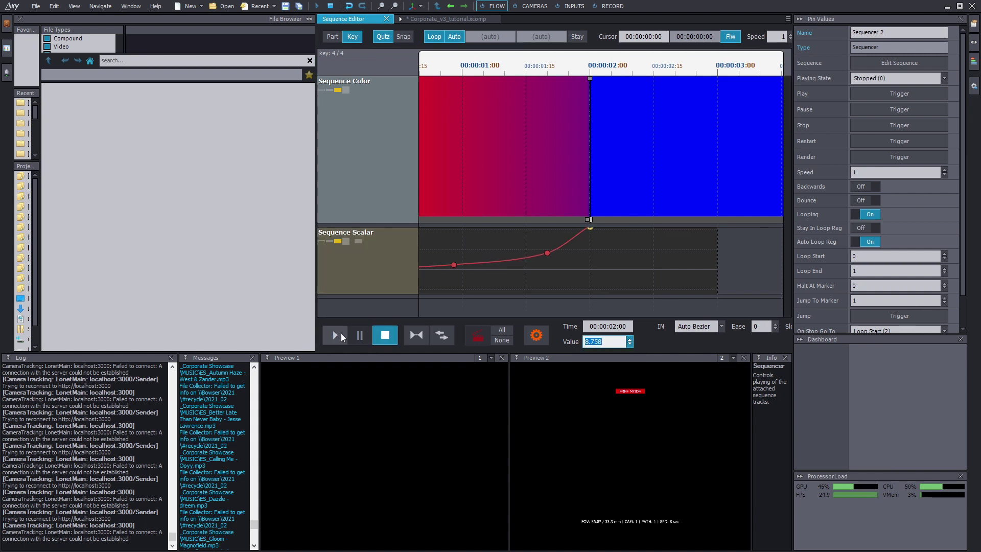
left_click(342, 333)
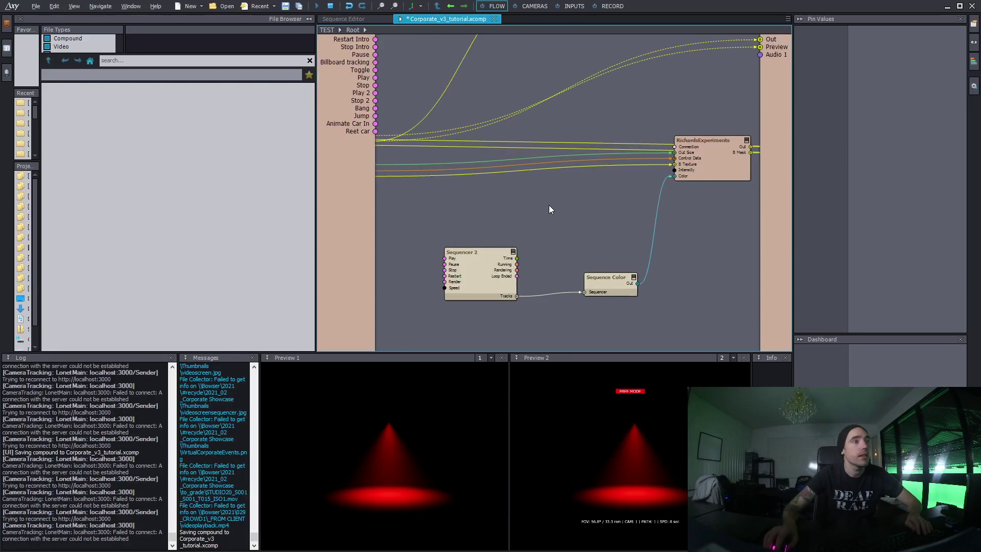
Step: Disconnect Sequence Color from the RichardsExperiments Color pin and delete the Sequence Color and Sequencer 2 modules
right_click(648, 274)
key("Escape")
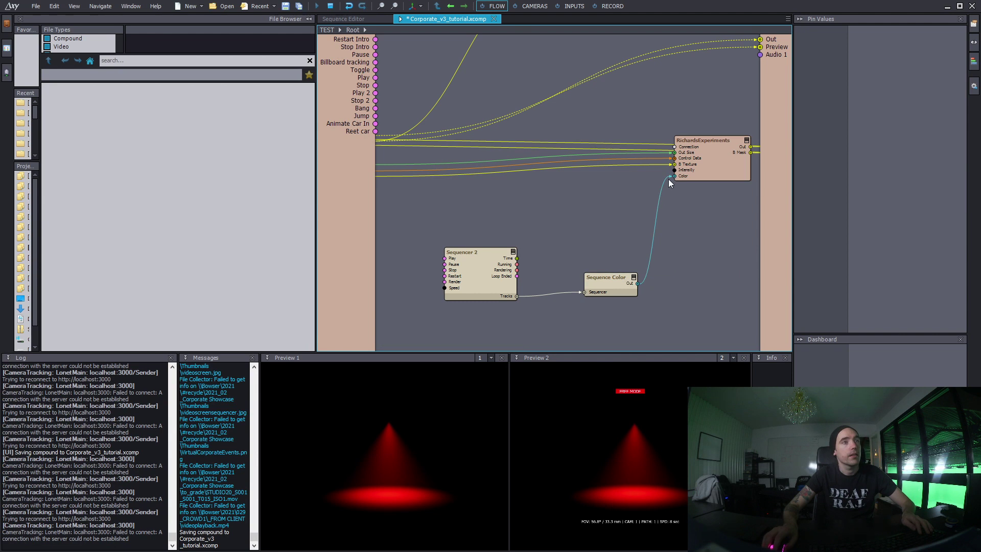
left_click_drag(669, 176, 640, 195)
left_click(600, 280)
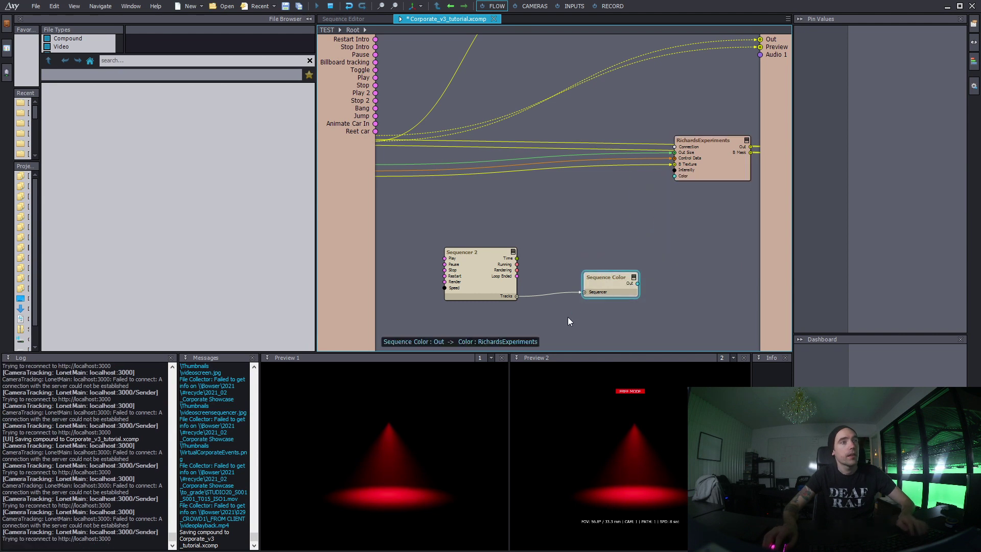
key("Delete")
left_click_drag(528, 221, 503, 263)
key("Delete")
Step: Insert a Switch Color module and connect its Out pin to the Color pin of RichardsExperiments
right_click(542, 232)
left_click(560, 238)
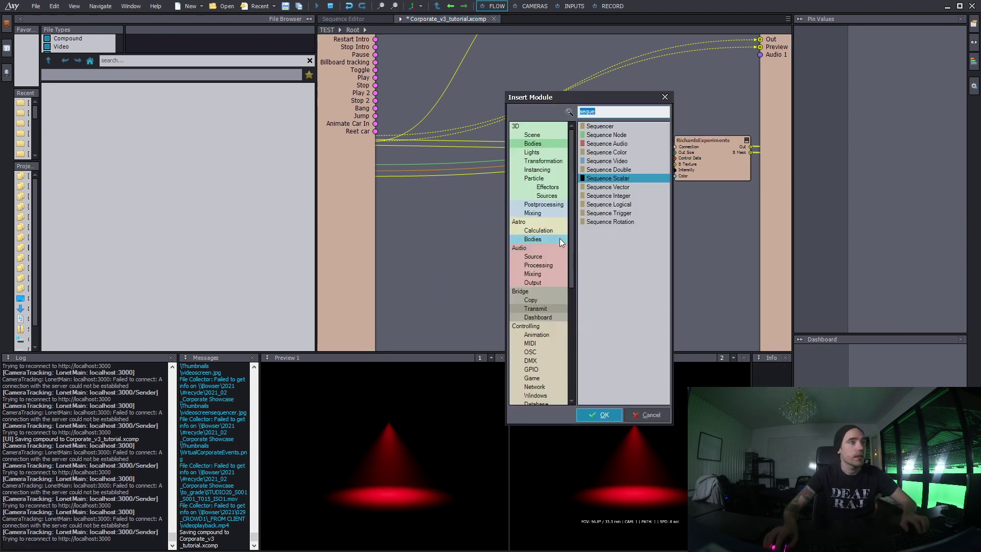
type("switch co")
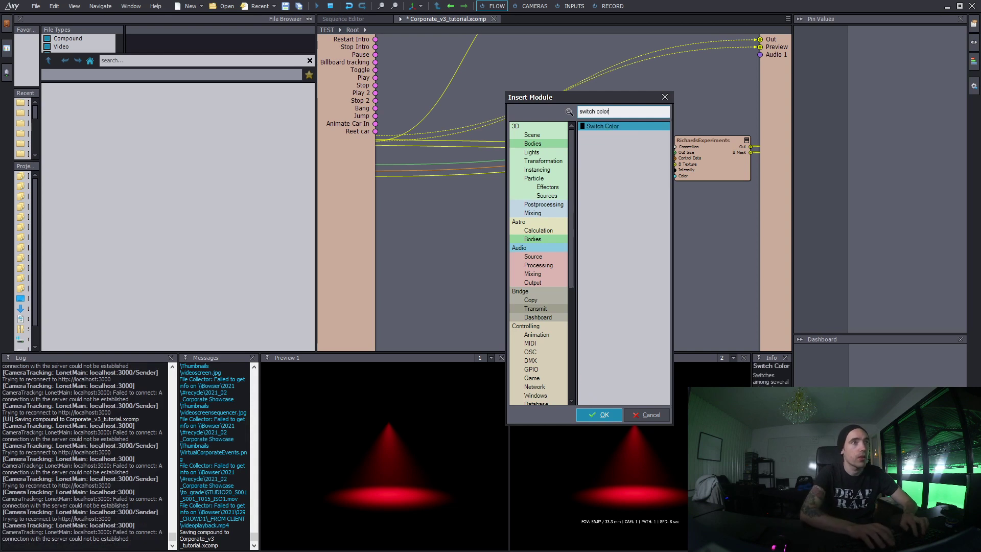
type("lor")
key("Return")
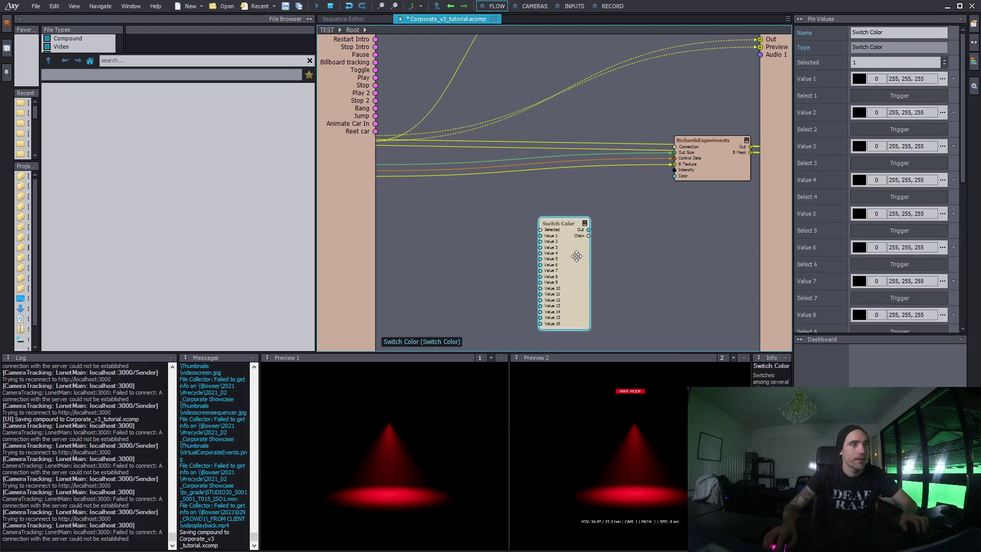
left_click_drag(589, 229, 675, 176)
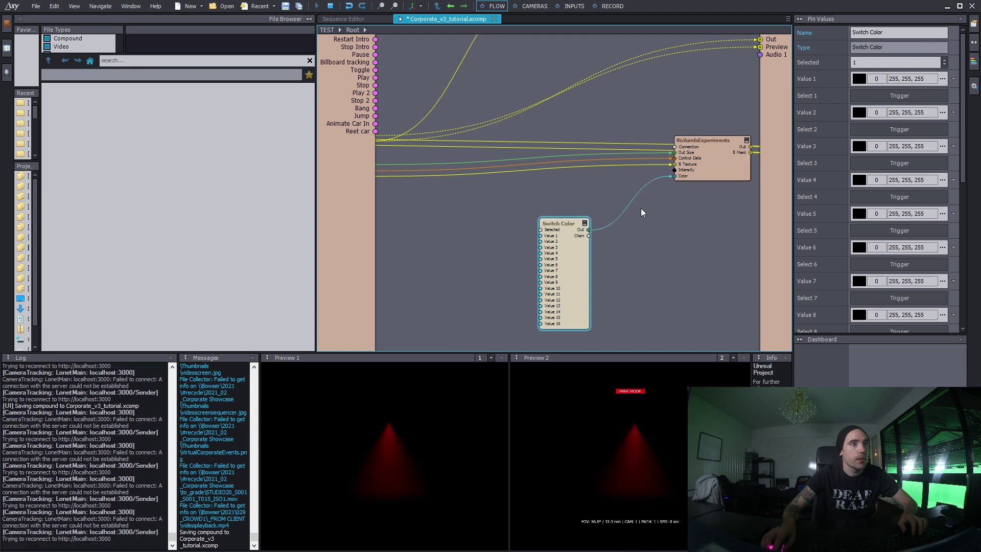
Step: Set Switch Color's Value 1 to red (255, 0, 0) and Value 2 to blue (22, 0, 243)
left_click(859, 79)
left_click(915, 284)
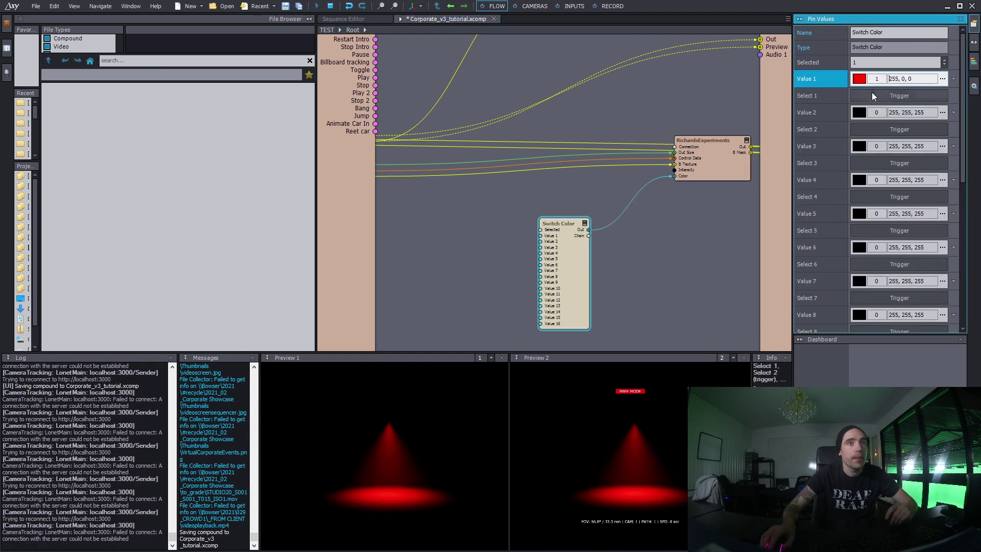
left_click(859, 111)
left_click(781, 129)
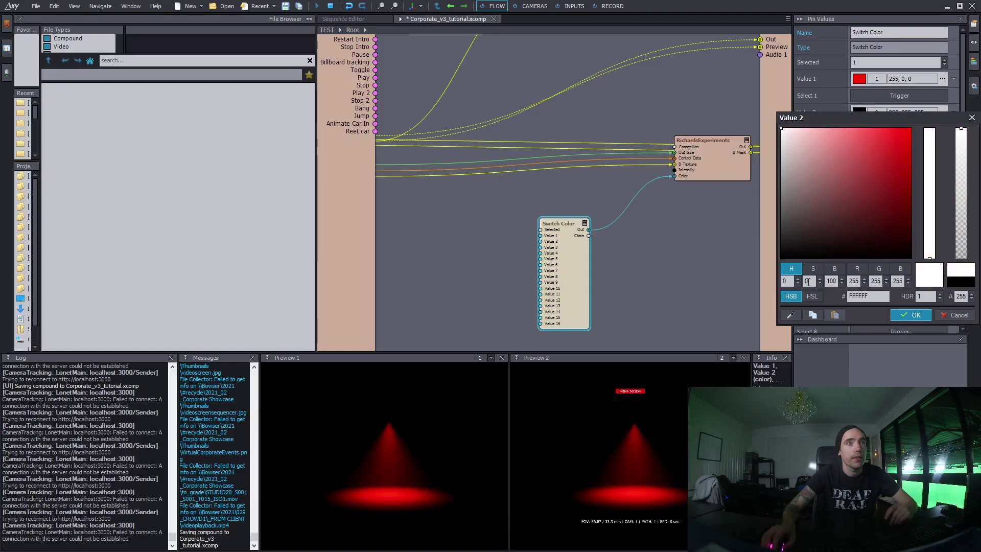
left_click(807, 266)
left_click(788, 265)
mouse_move(896, 205)
left_mouse_down()
mouse_move(914, 164)
mouse_move(913, 134)
left_mouse_up()
left_click(929, 167)
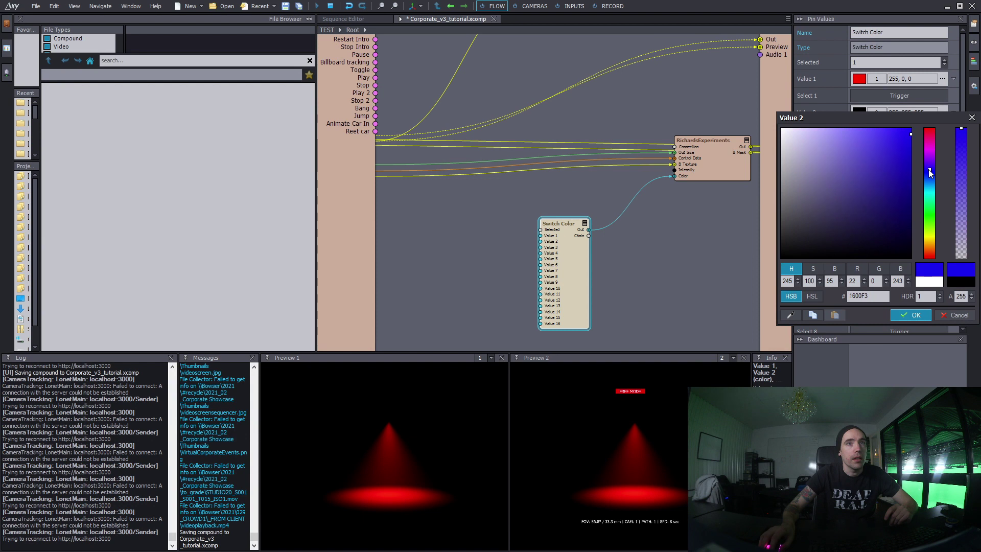
left_click(911, 315)
left_click(579, 254)
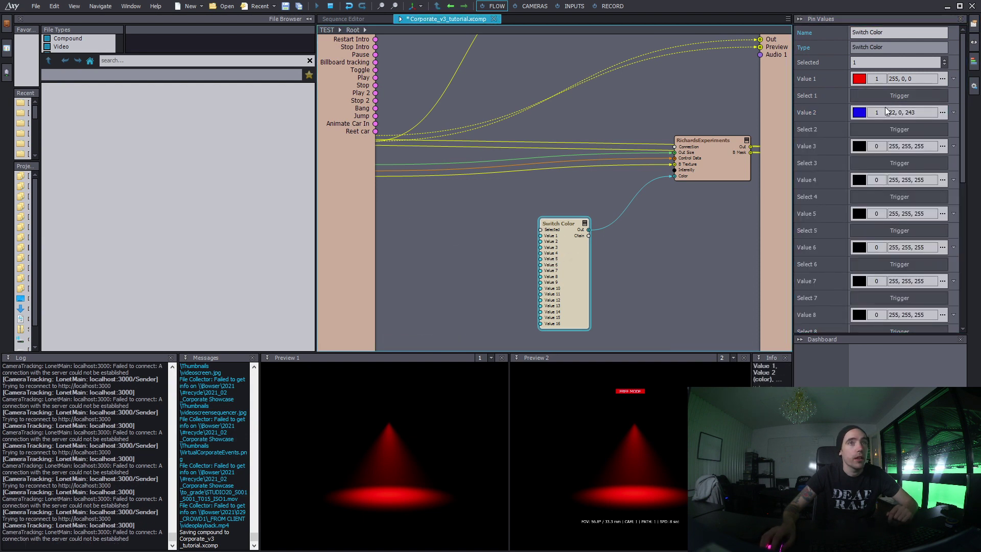
Step: Trigger Select 2 and Select 1 of Switch Color alternately to check the light's colour change, ending on Select 1
left_click(882, 128)
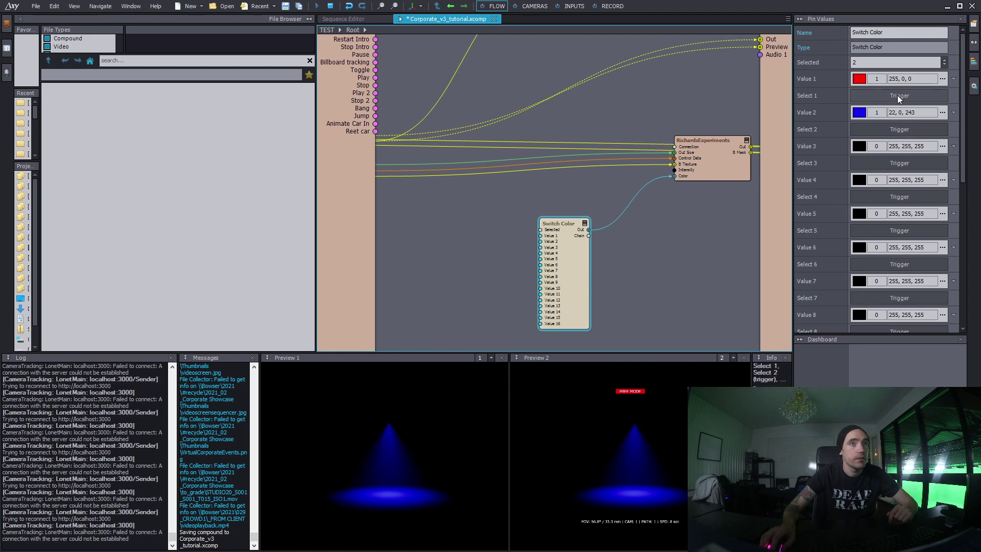
left_click(897, 95)
left_click(899, 129)
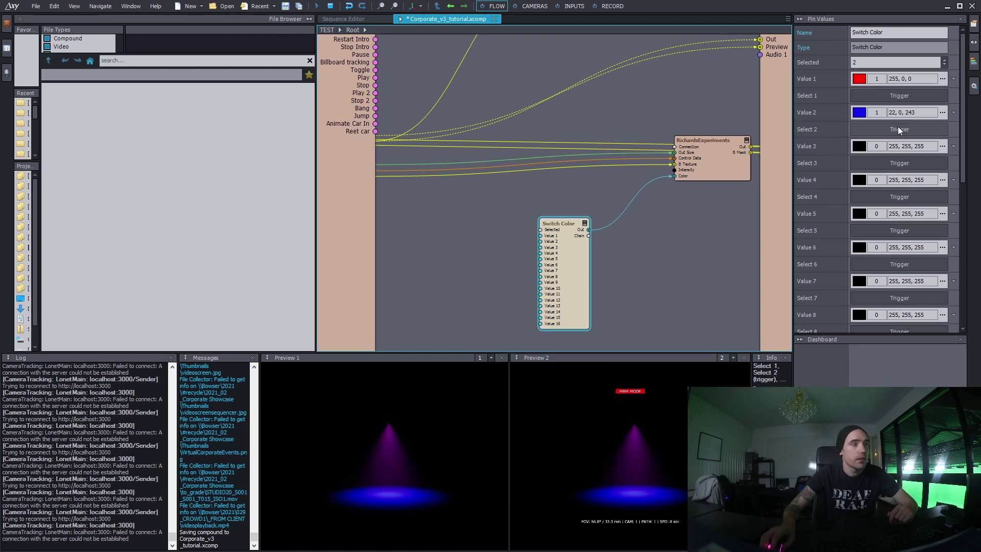
left_click(901, 96)
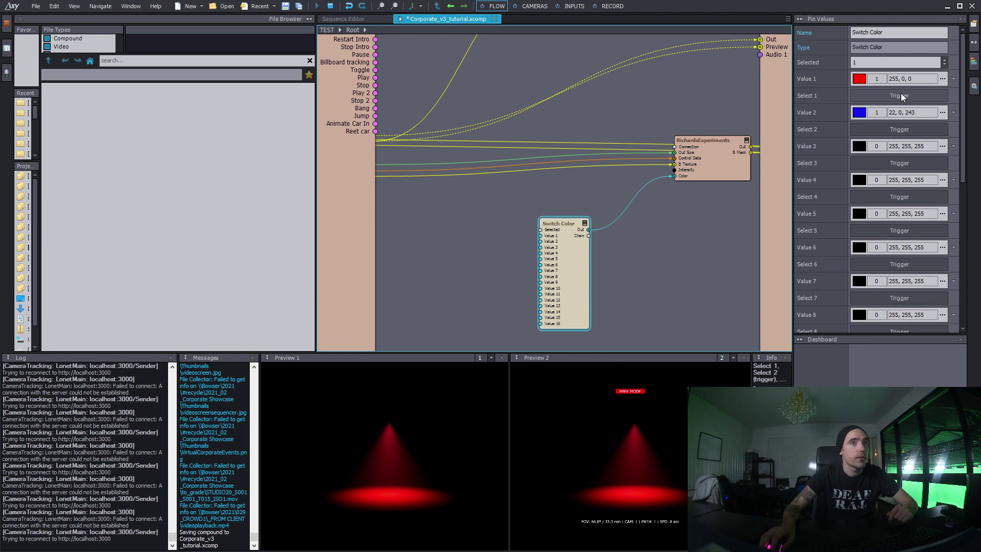
Step: Try adding a Copy Scalar module above Switch Color, and delete it
right_click(576, 191)
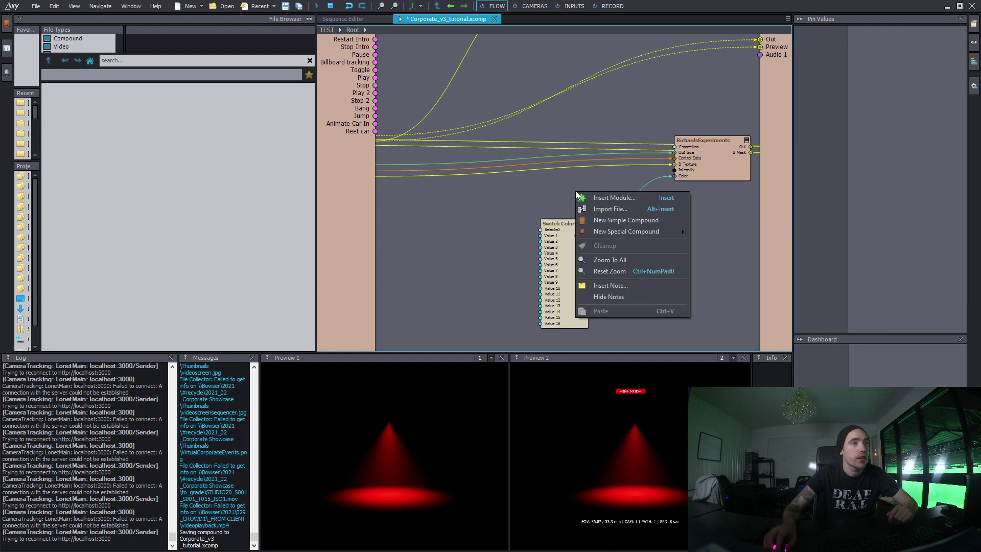
left_click(616, 196)
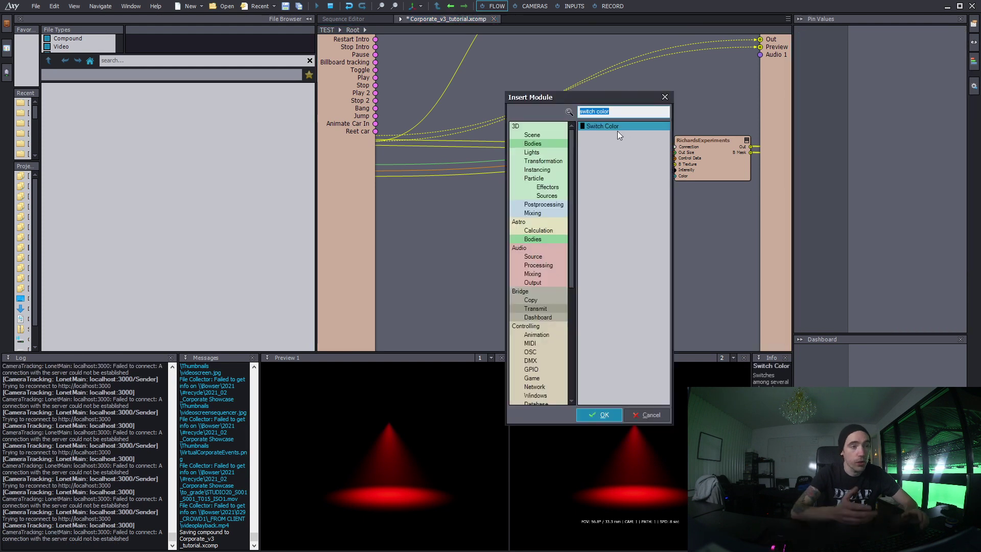
type("switch")
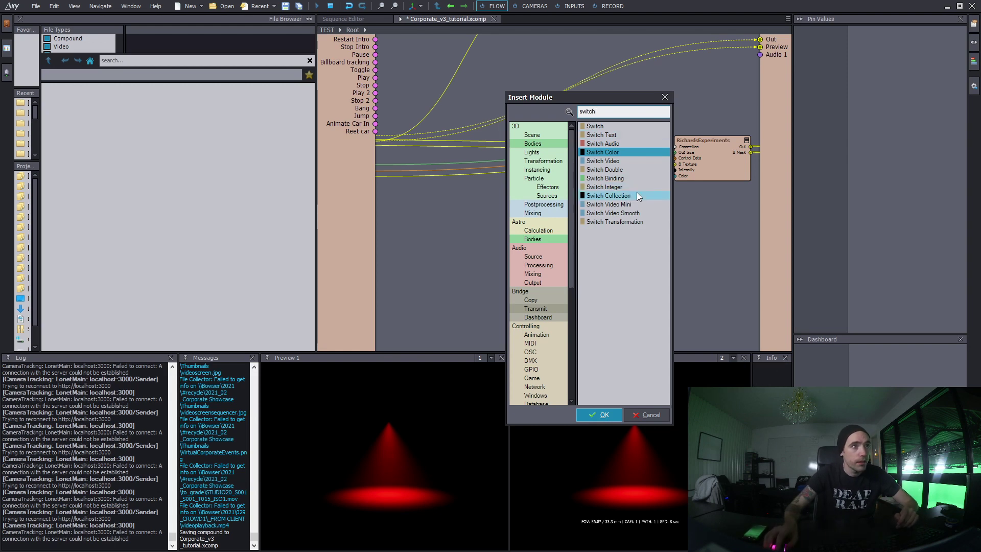
type(" s")
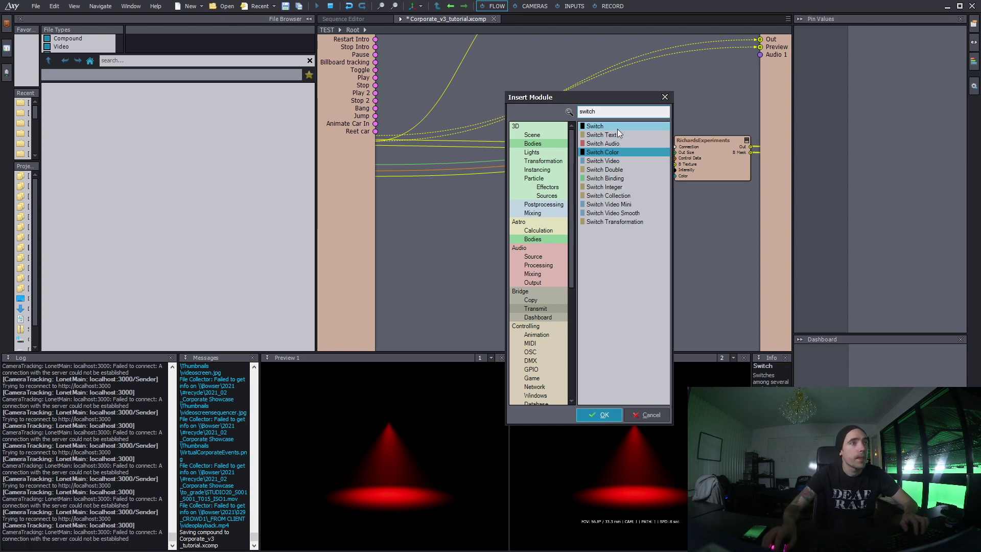
key("ctrl+a")
type("scalar")
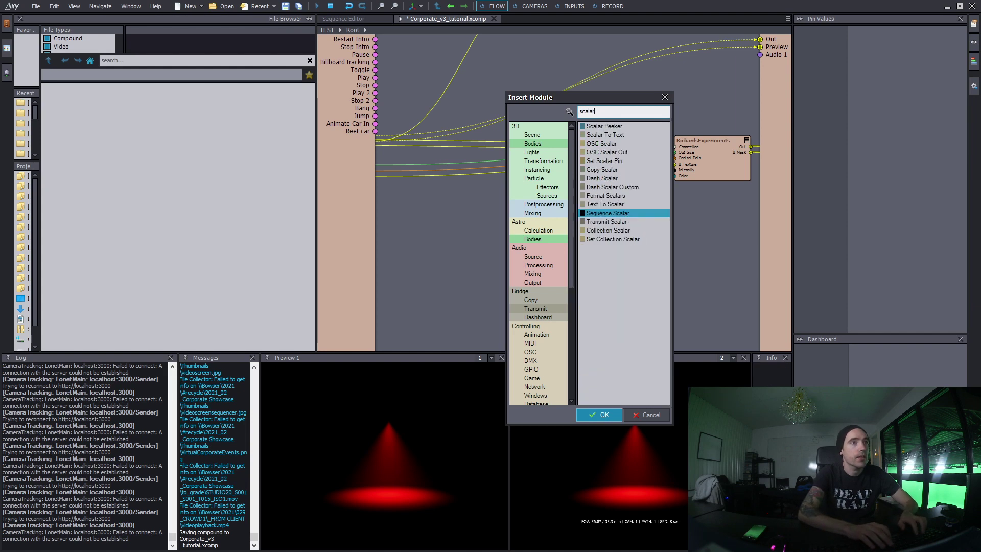
left_click(632, 178)
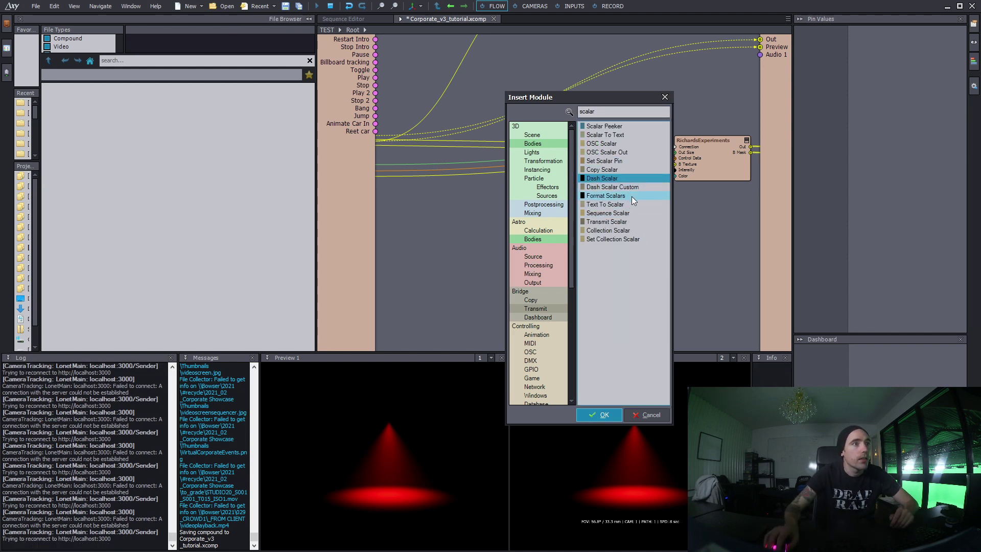
double_click(623, 170)
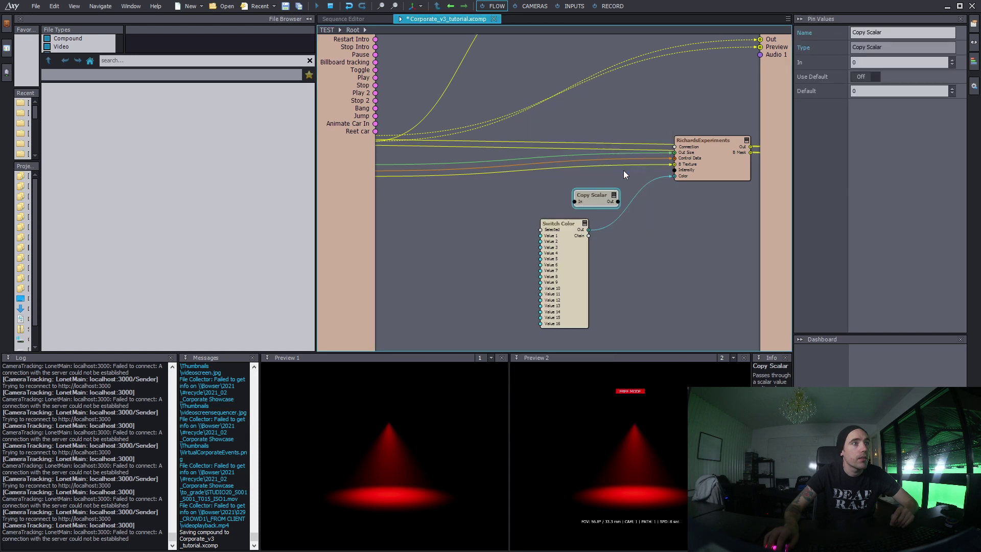
left_click_drag(590, 196, 585, 197)
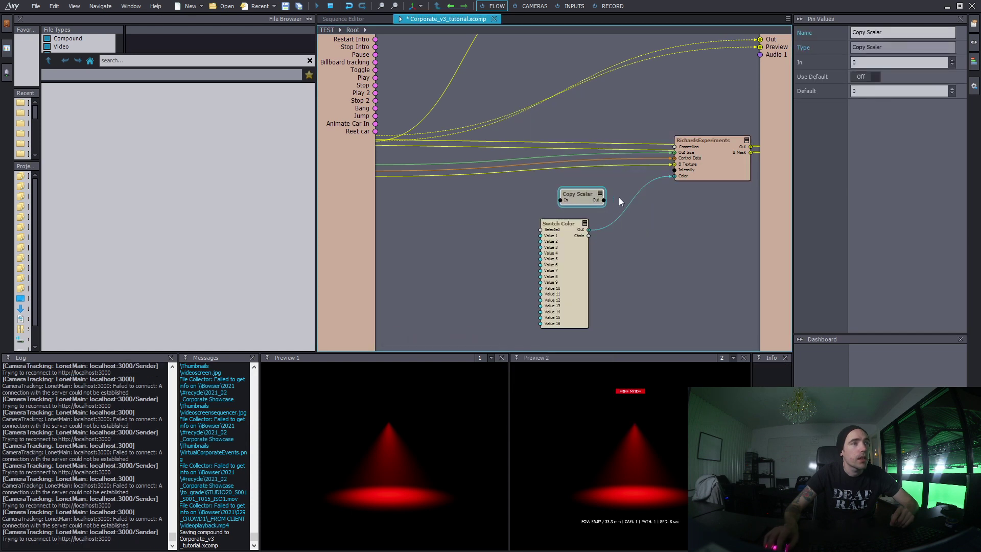
left_click(601, 195)
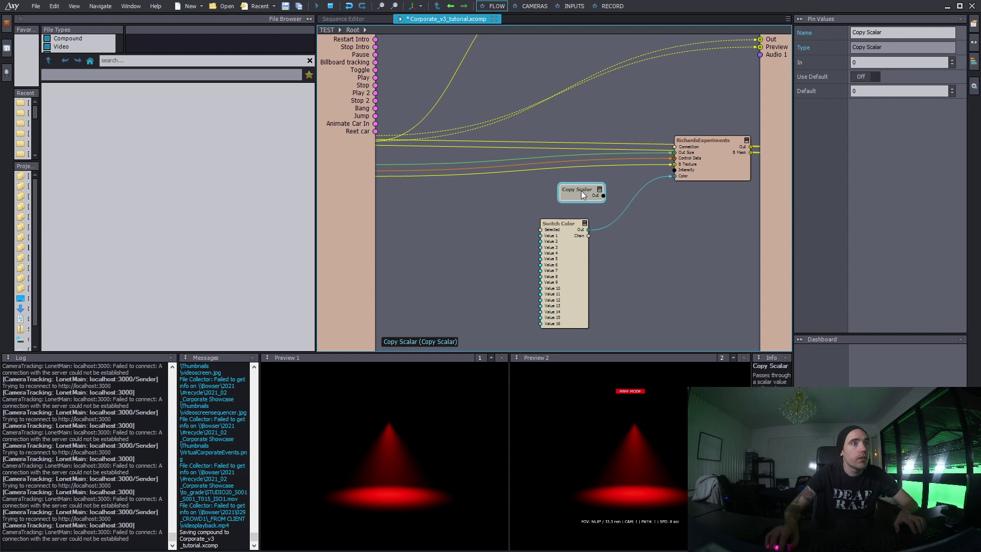
left_click_drag(582, 196, 544, 191)
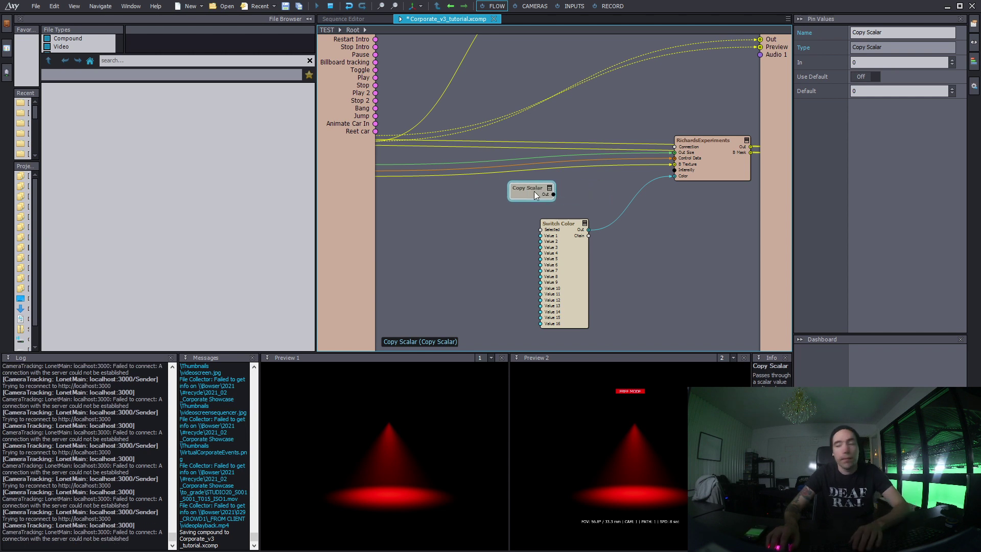
key("Delete")
right_click(519, 201)
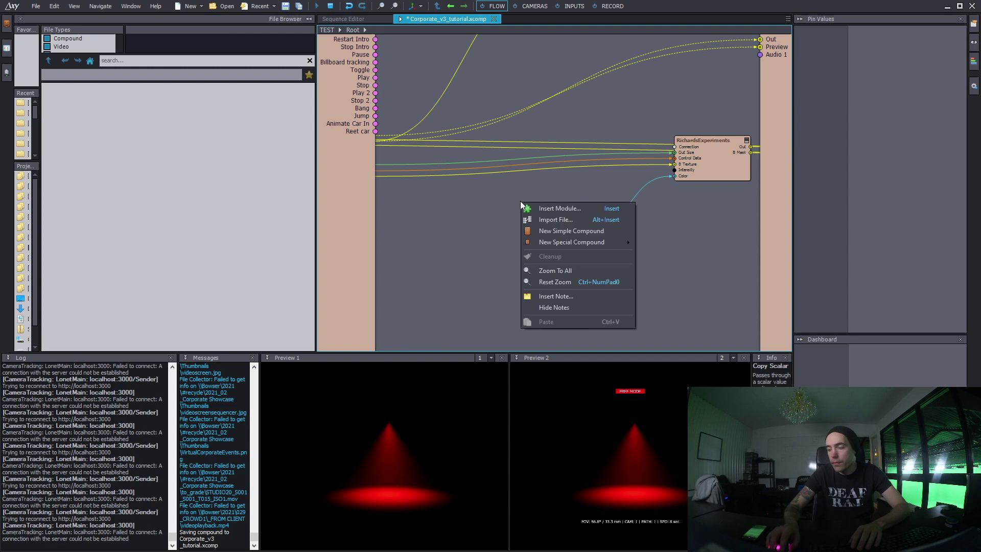
left_click(542, 207)
type("scalar")
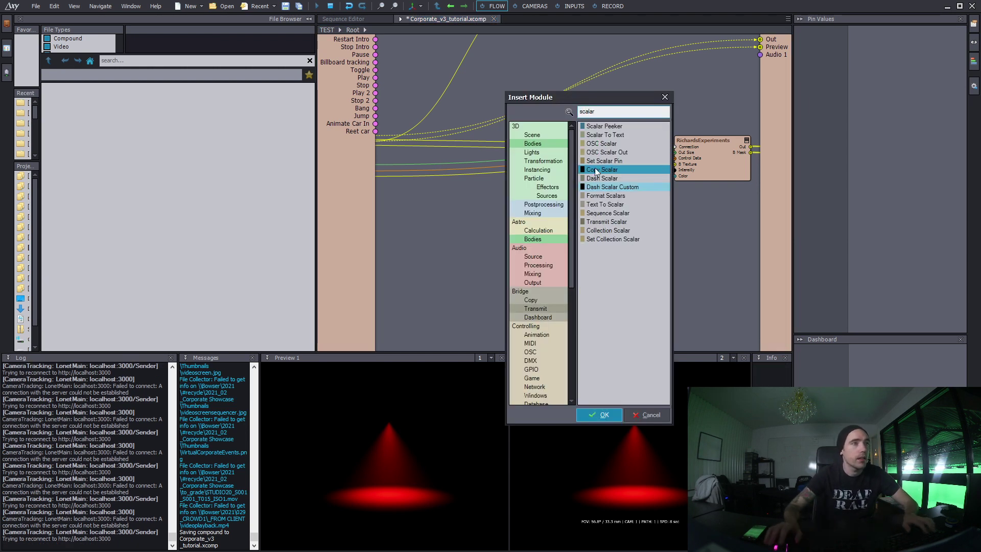
double_click(596, 171)
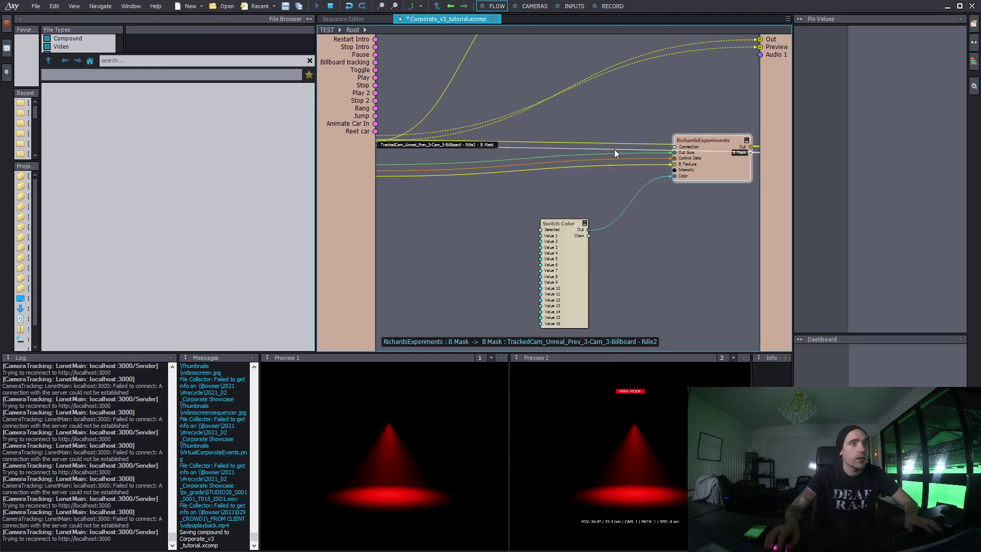
Step: Insert a Switch Integer module, connect its Out pin to the Intensity pin of RichardsExperiments, and move it beside Switch Color
right_click(539, 195)
left_click(567, 198)
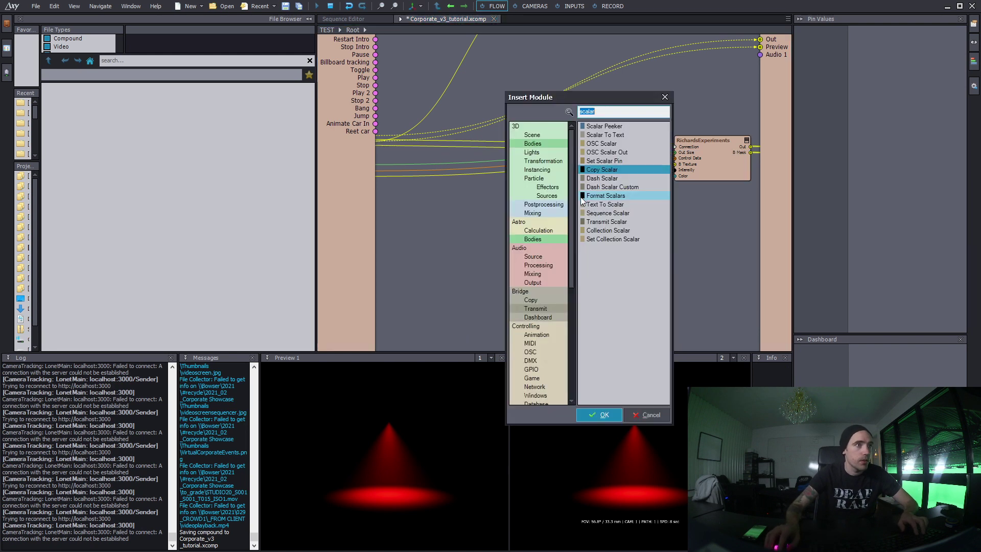
type("switch in")
key("Down")
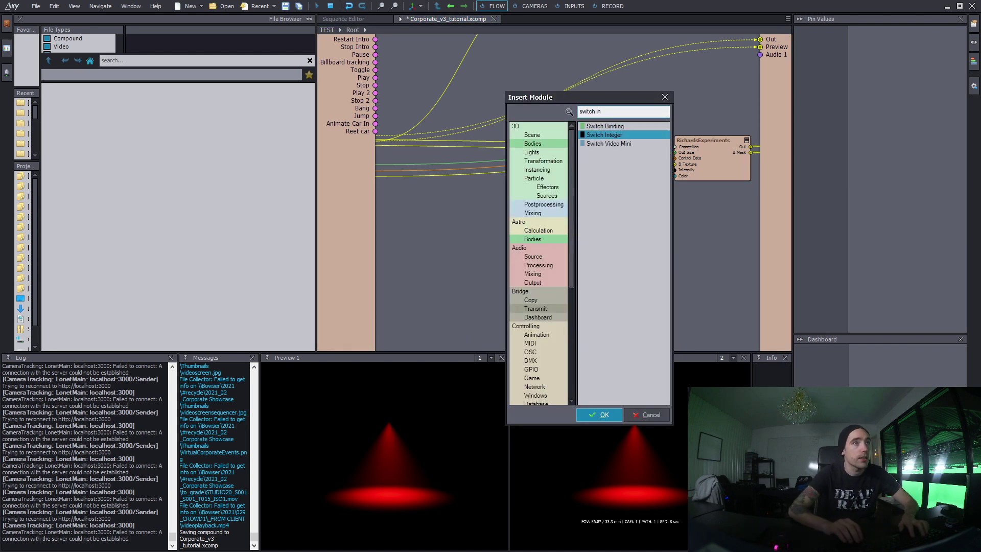
key("Return")
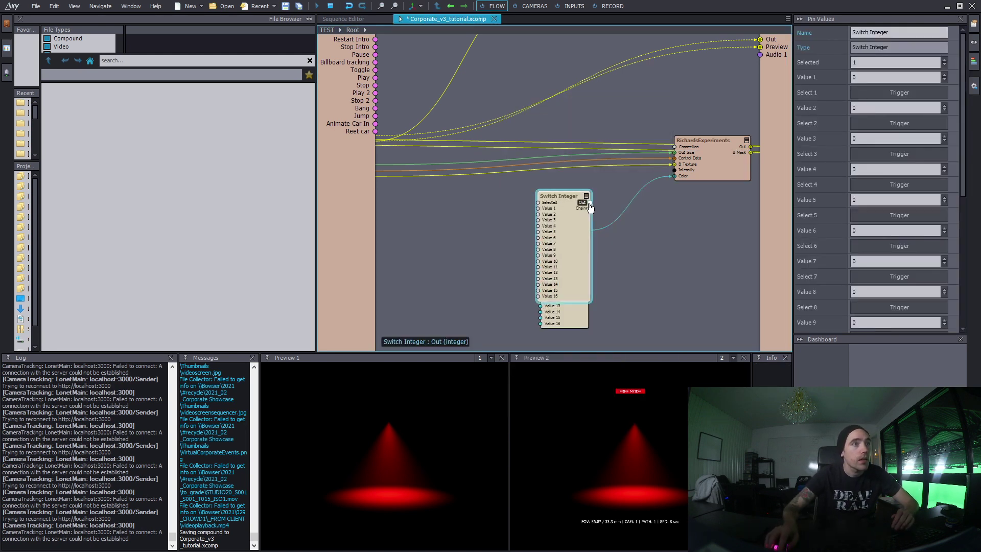
left_click_drag(591, 203, 694, 174)
left_click_drag(557, 196, 508, 192)
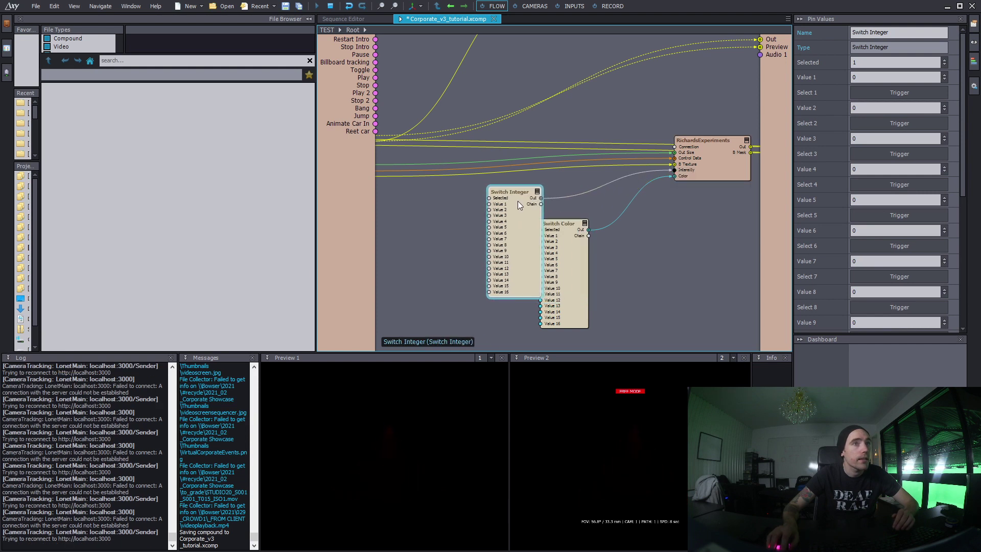
Step: Set Switch Integer's Value 1 to 2 and Value 2 to 10
left_click_drag(864, 77, 832, 78)
type("2")
key("Return")
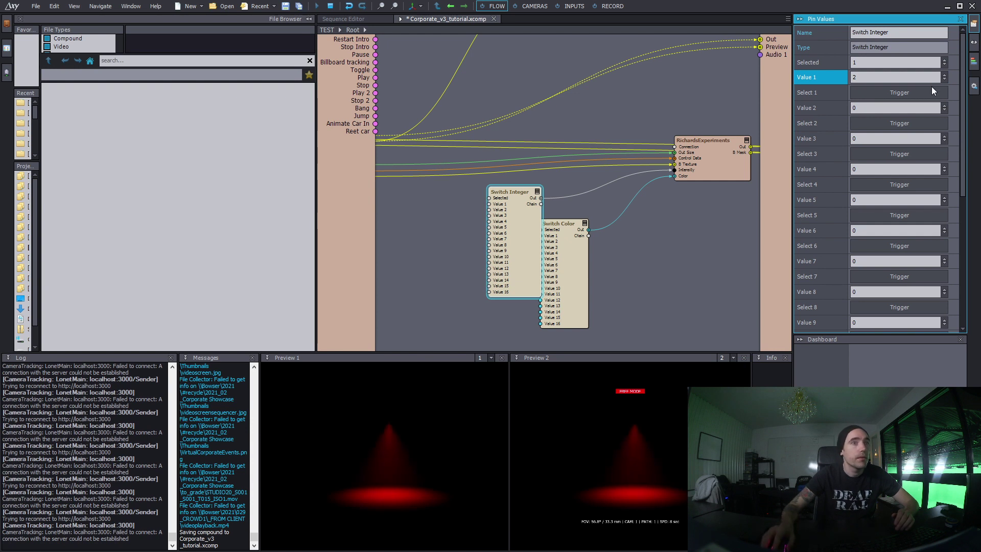
left_click(863, 108)
type("10")
key("Return")
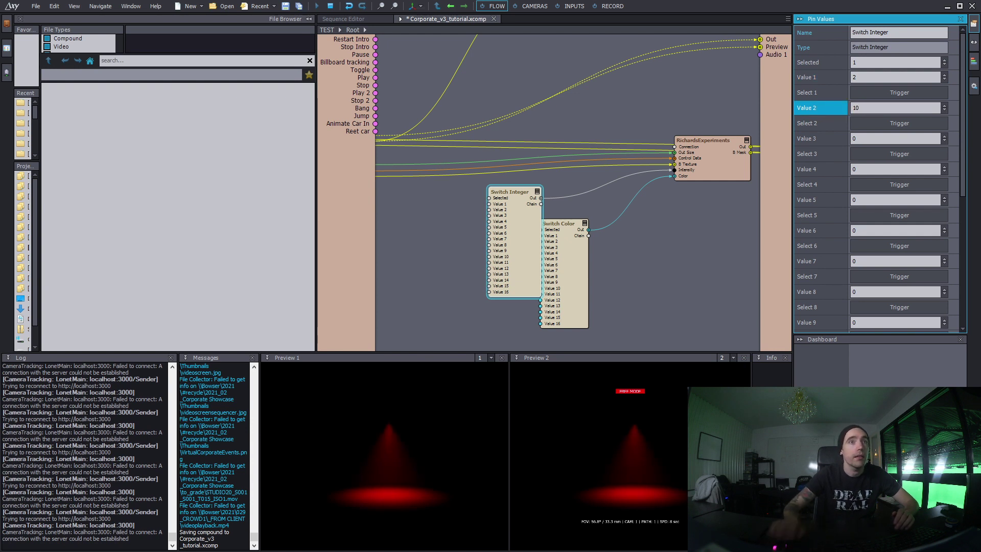
Step: Trigger Select 2 and Select 1 of Switch Integer alternately to check the light's intensity change, ending on Select 1
left_click(898, 123)
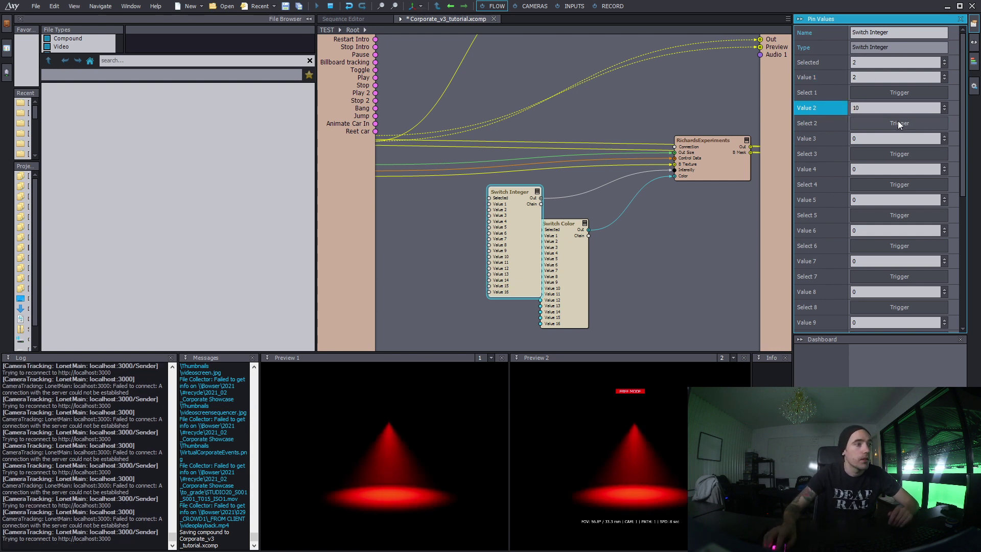
left_click(894, 91)
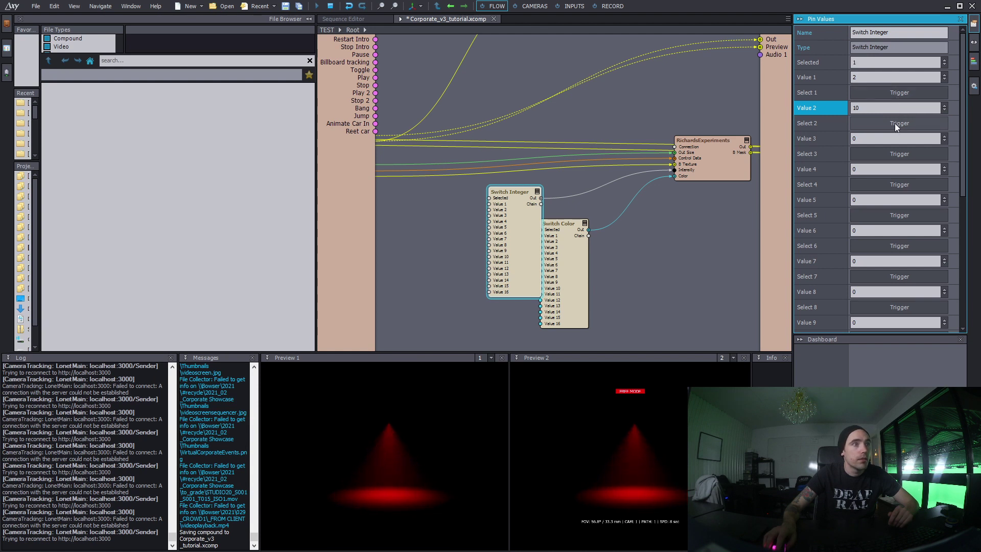
left_click(896, 123)
left_click(896, 93)
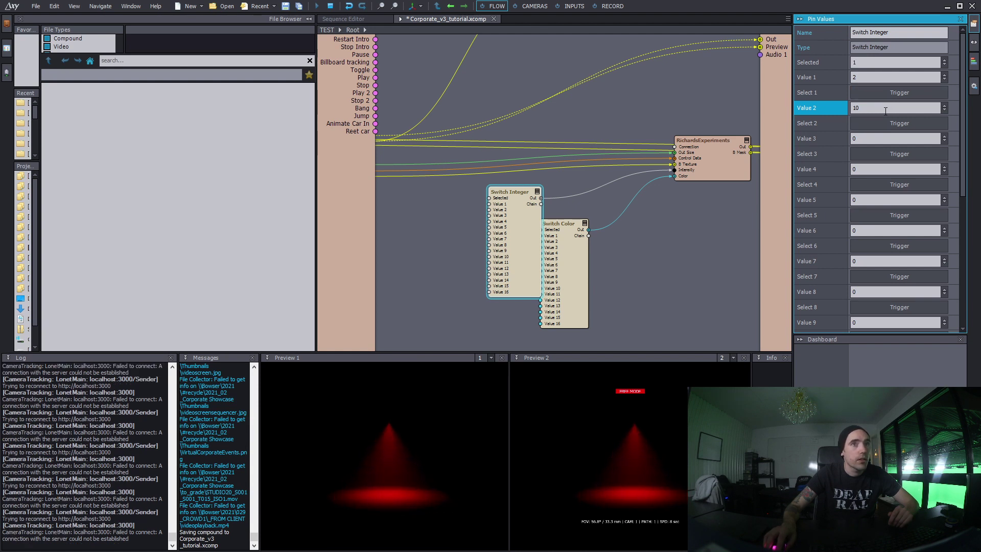
Step: Set Value 3 of Switch Integer to 100
left_click(839, 138)
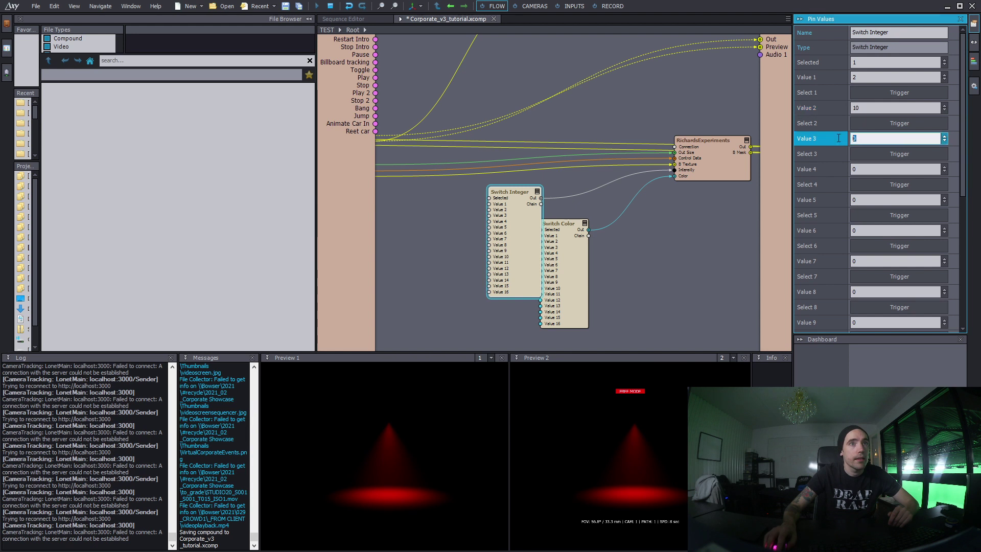
type("100")
key("Return")
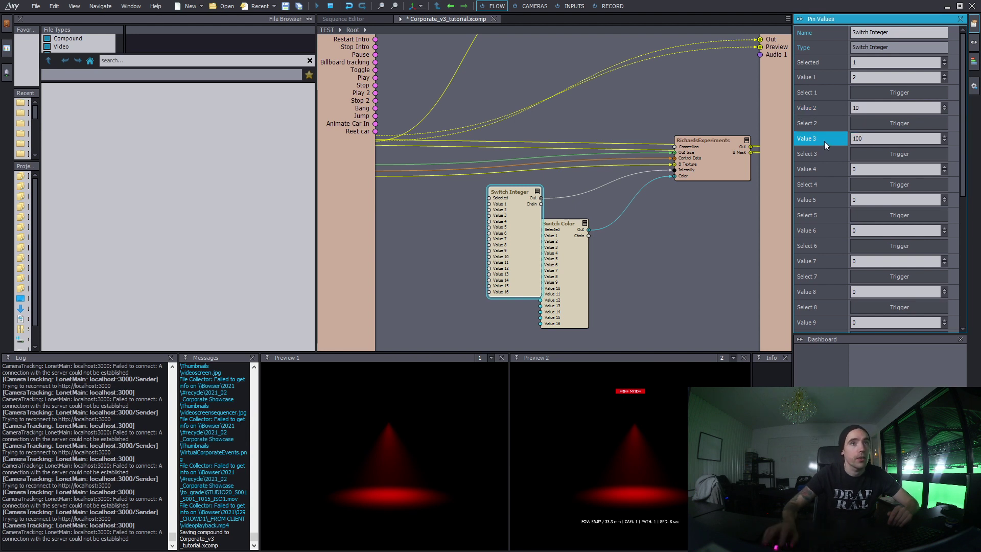
Step: Trigger Select 3 and Select 2 of Switch Integer alternately to compare the light's intensity at 100 and 10
left_click(907, 153)
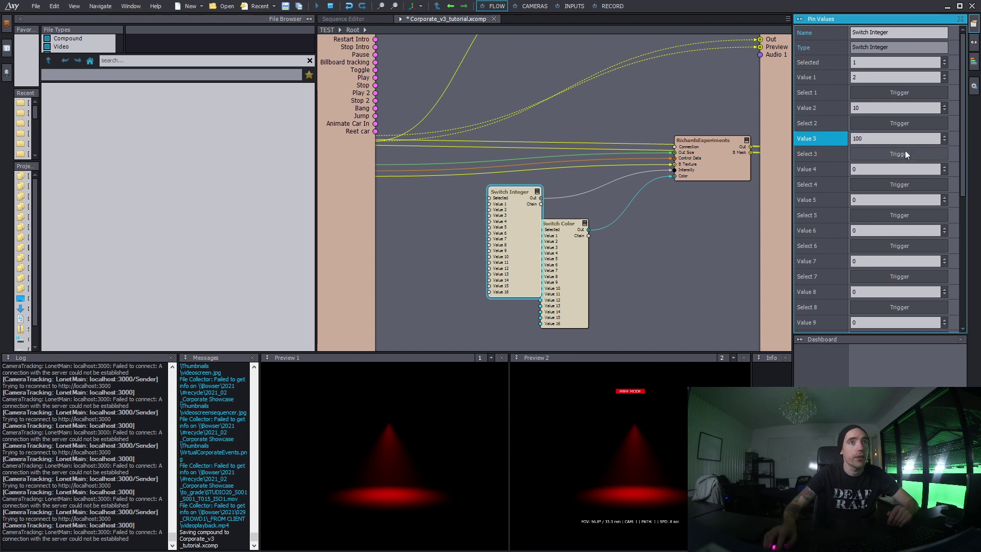
left_click(902, 124)
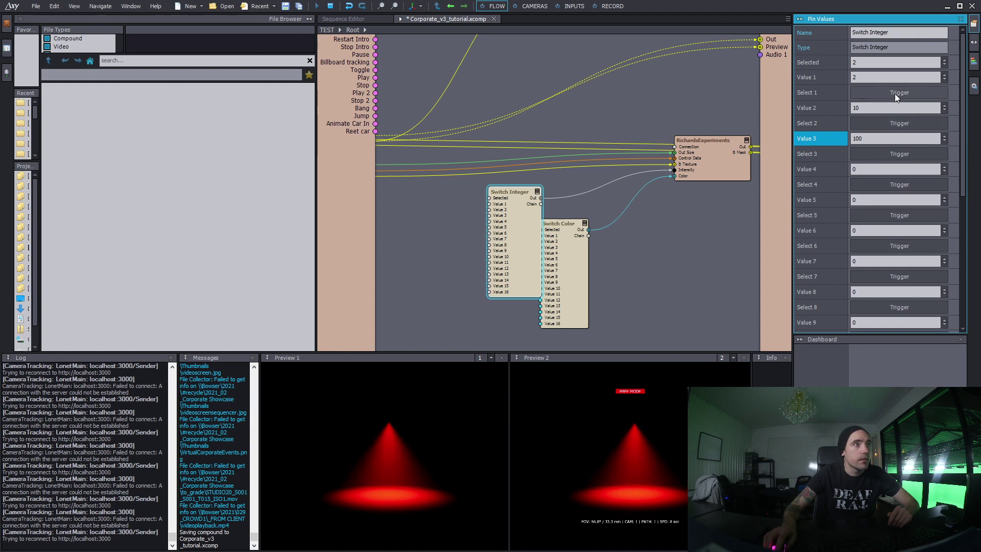
left_click(893, 155)
left_click(897, 125)
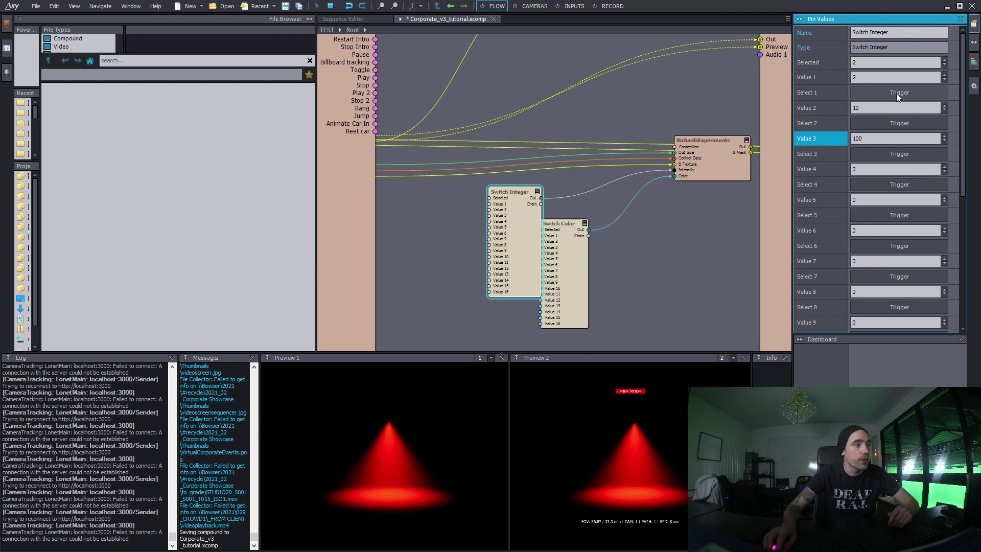
Step: Trigger Select 2 of Switch Color for blue light, and test Switch Integer's Select 3, Select 1 and Select 2, ending on Select 3
left_click(578, 230)
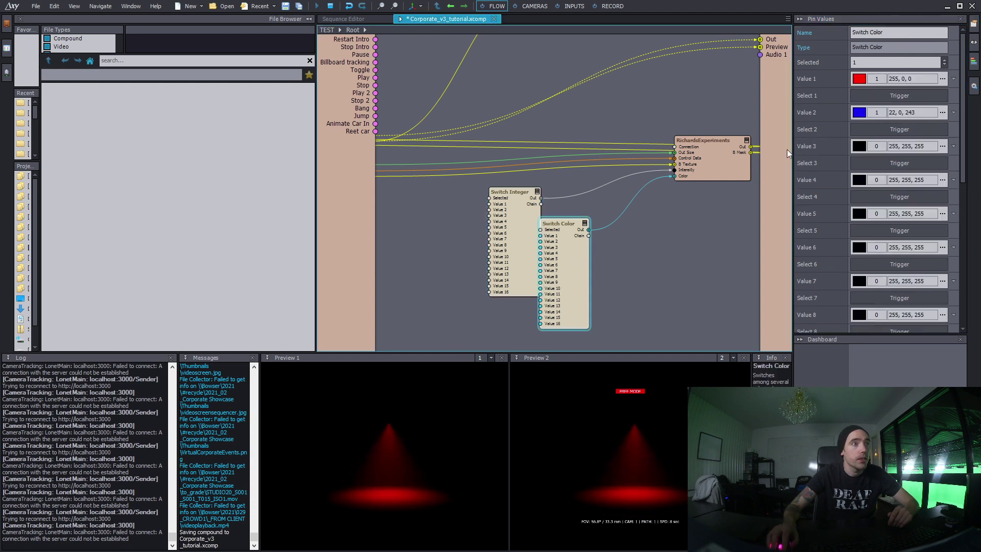
left_click(890, 133)
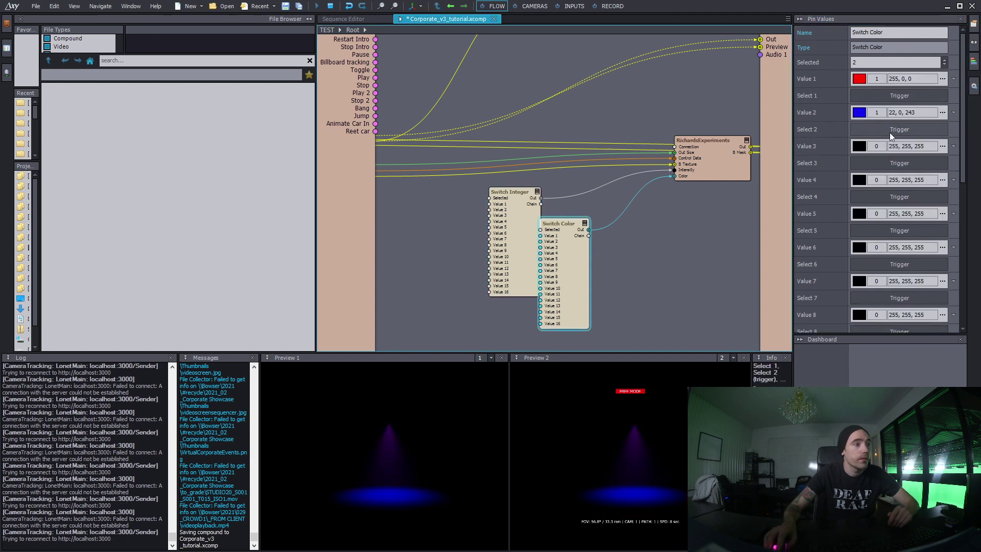
left_click(510, 192)
left_click(897, 154)
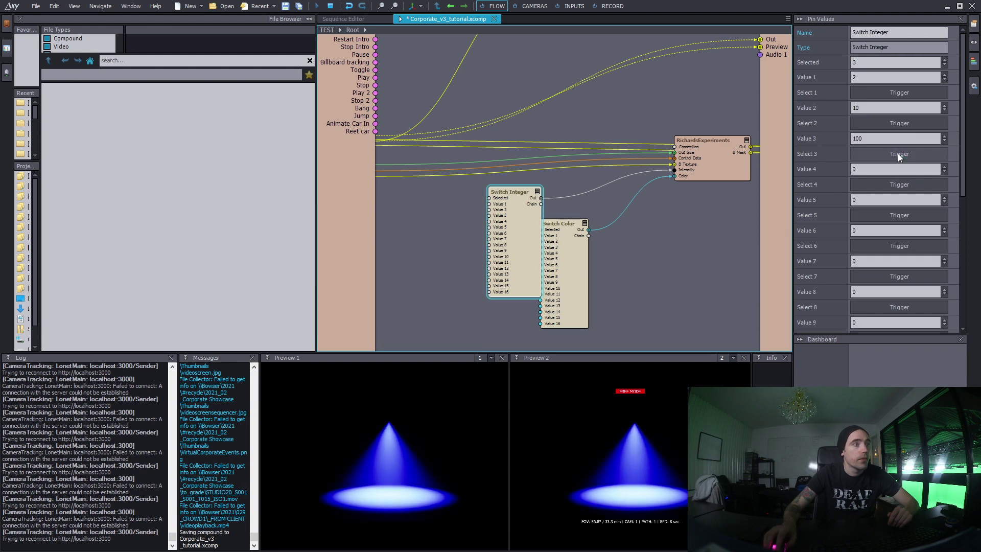
left_click(903, 95)
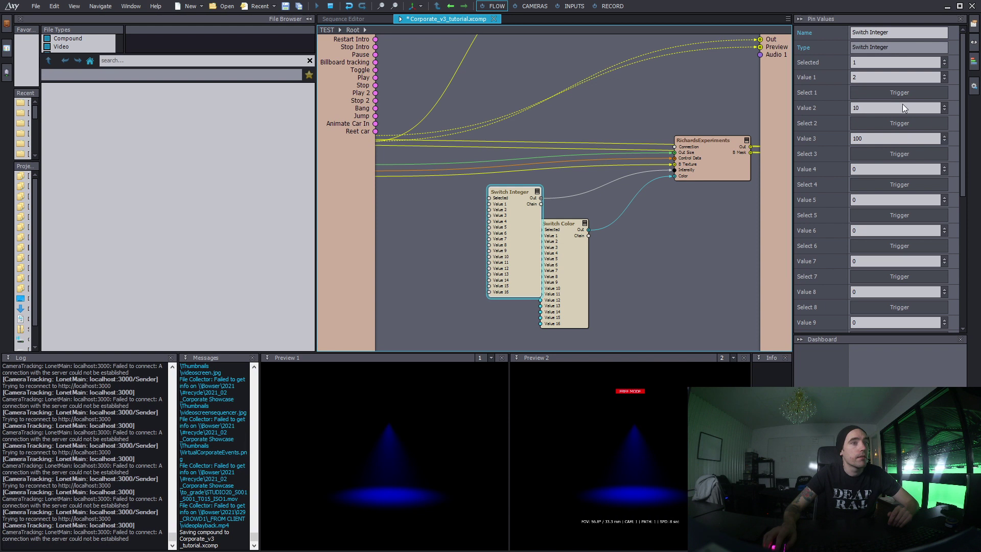
left_click(902, 123)
left_click(892, 158)
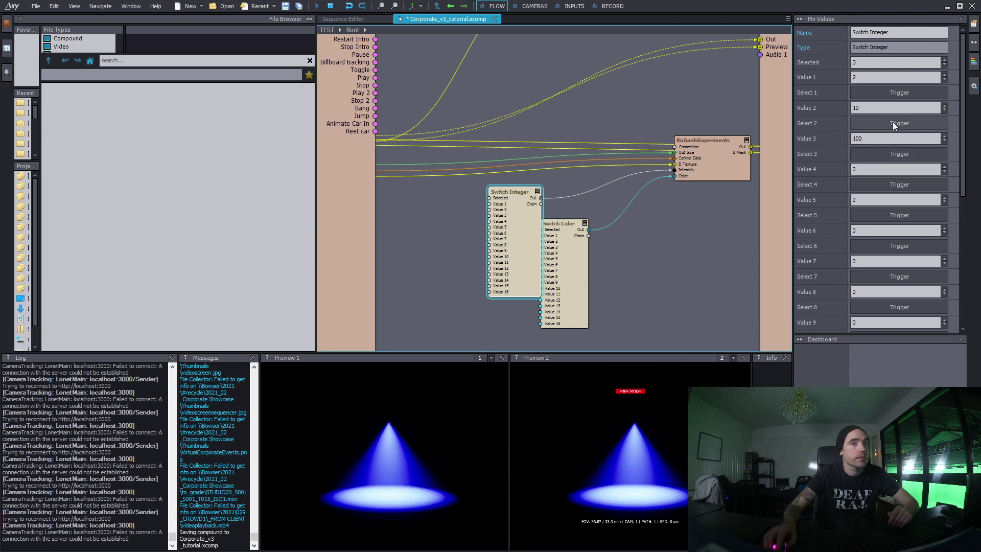